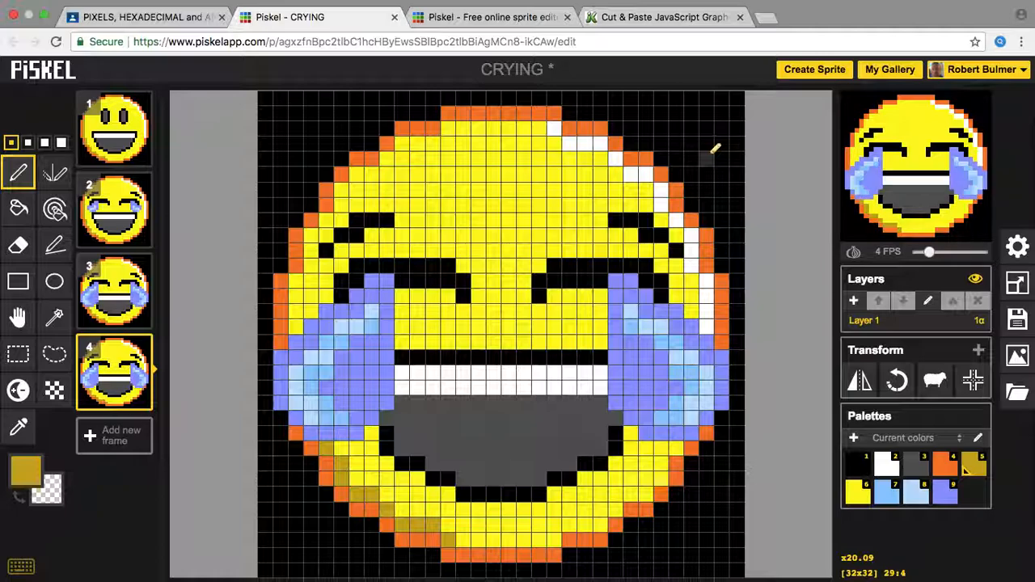
Step: Show frame 2 of the CRYING animation, the one with smaller tears, on the canvas
mouse_move(132, 157)
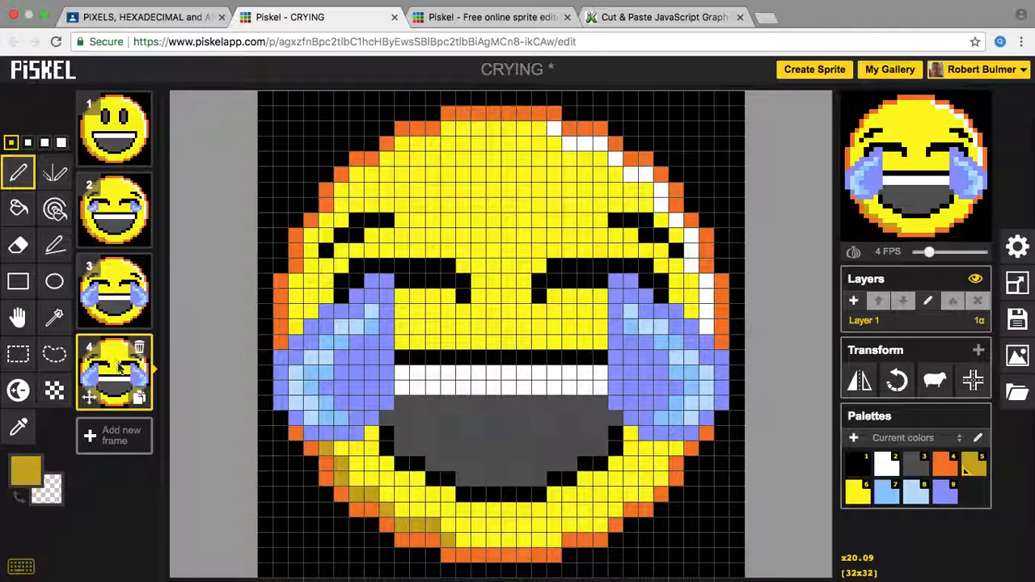
left_click(117, 240)
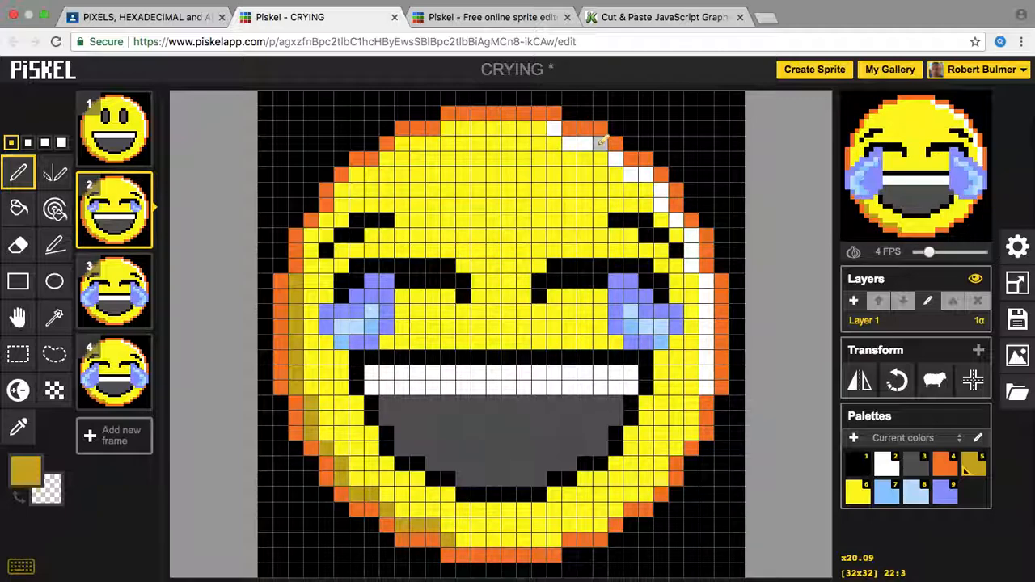
Step: From the Piskel home page, go to the Downloads page and browse the offline versions
left_click(489, 36)
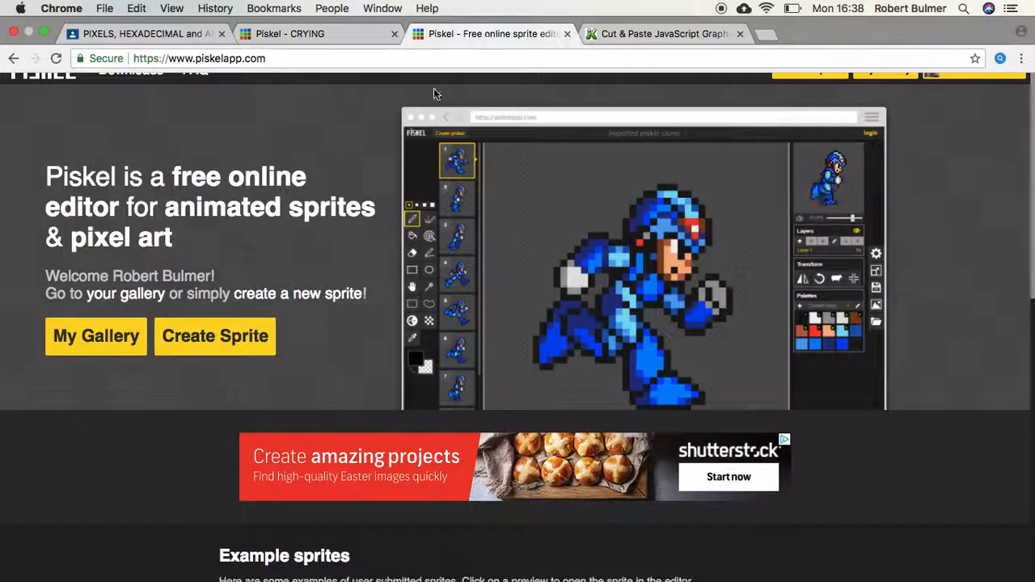
left_click(116, 74)
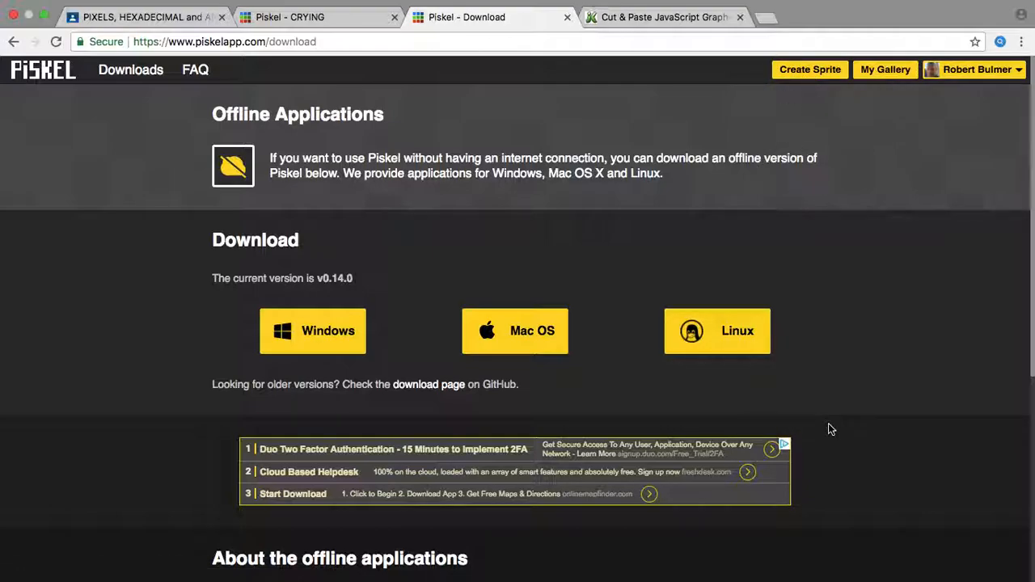
scroll(828, 424, "down", 5)
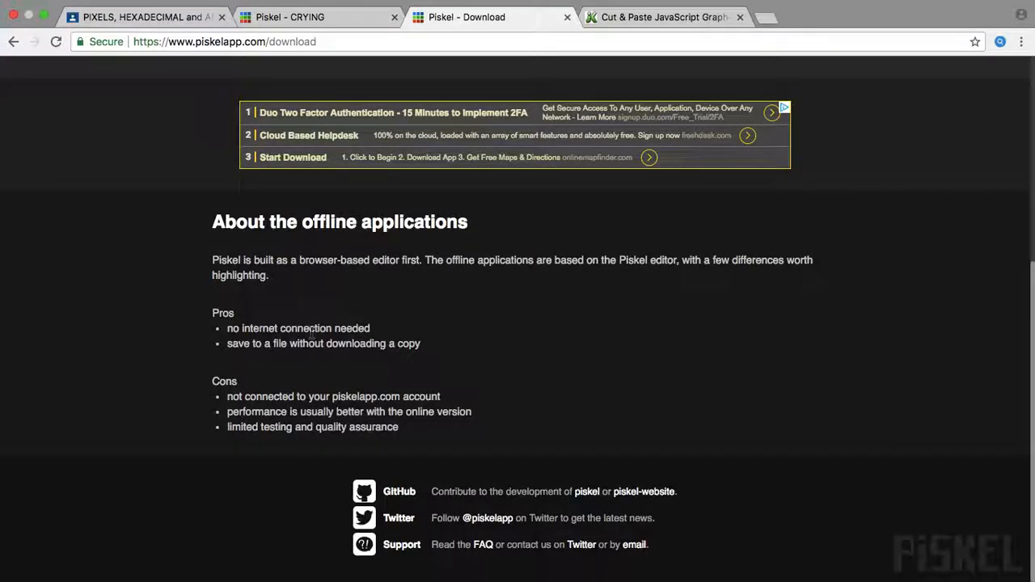
scroll(637, 370, "up", 5)
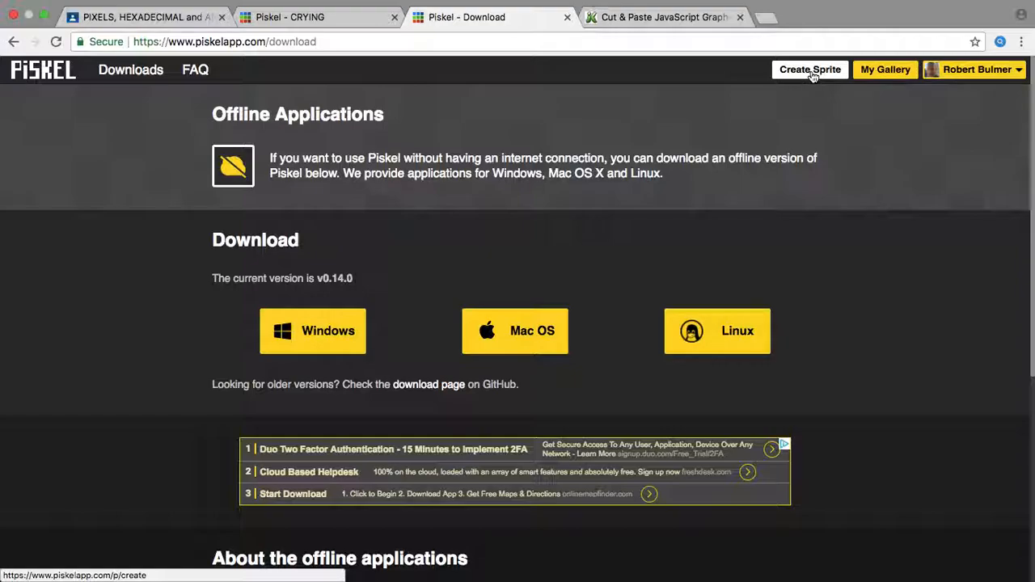
Step: Start a new sprite, review its Misc, Grid and Tile mode settings, and view the 32×32 resize options
left_click(811, 70)
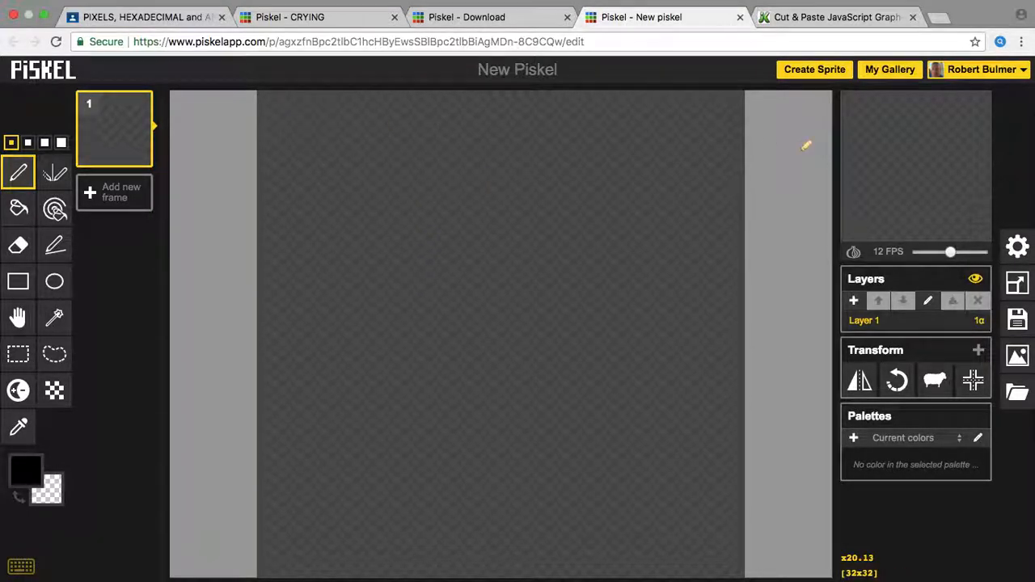
left_click(1017, 247)
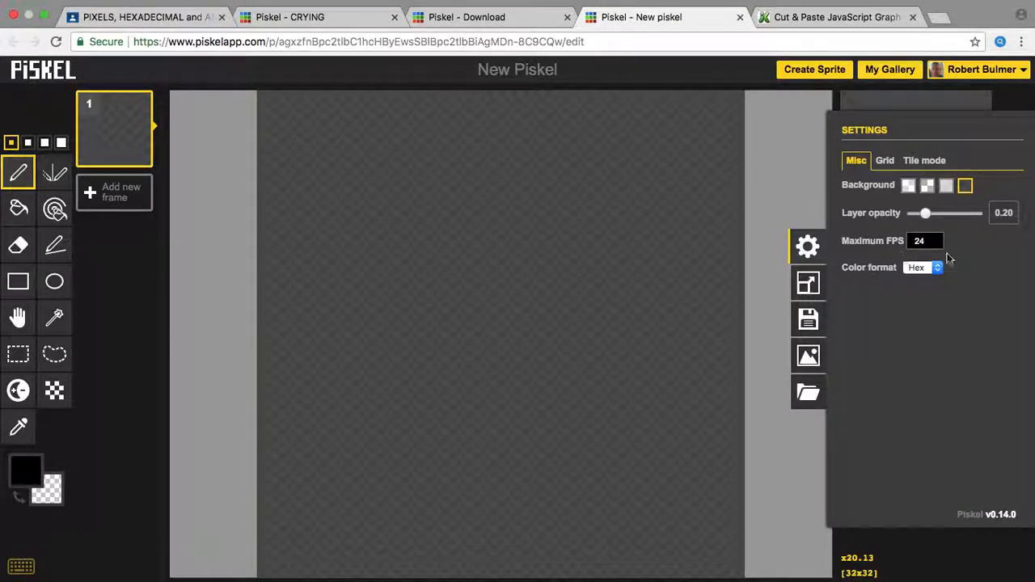
left_click(887, 161)
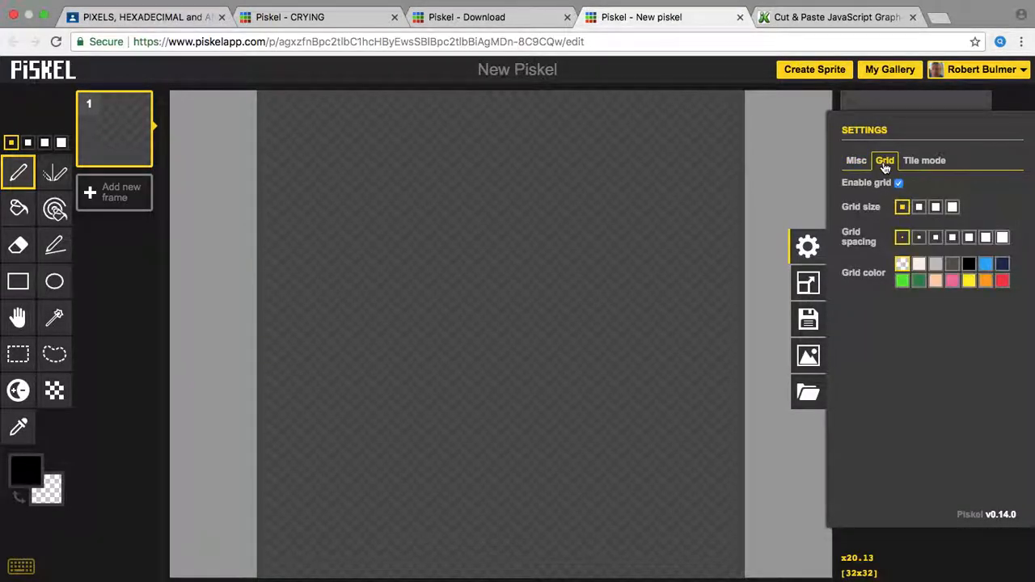
left_click(916, 166)
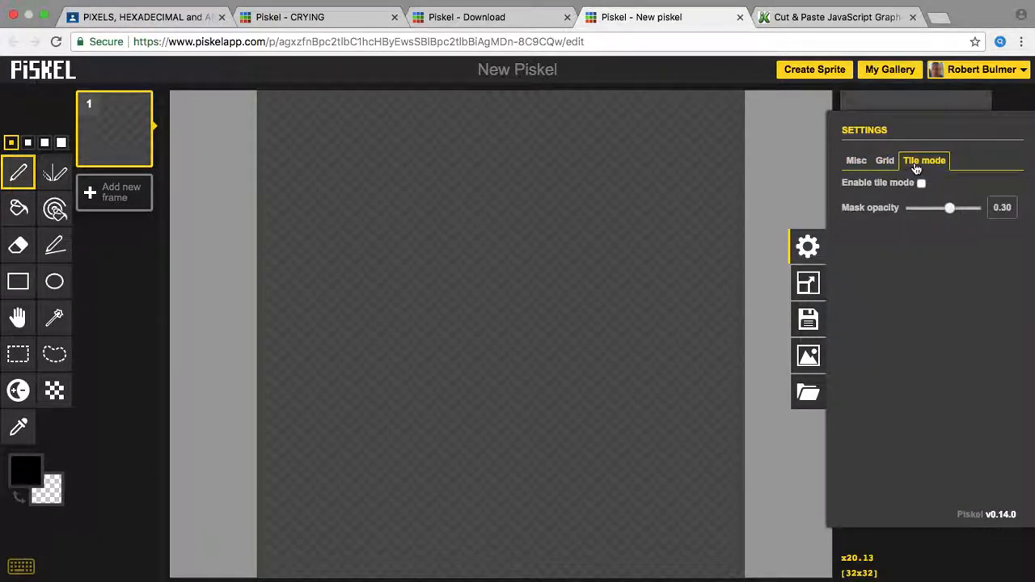
left_click(857, 162)
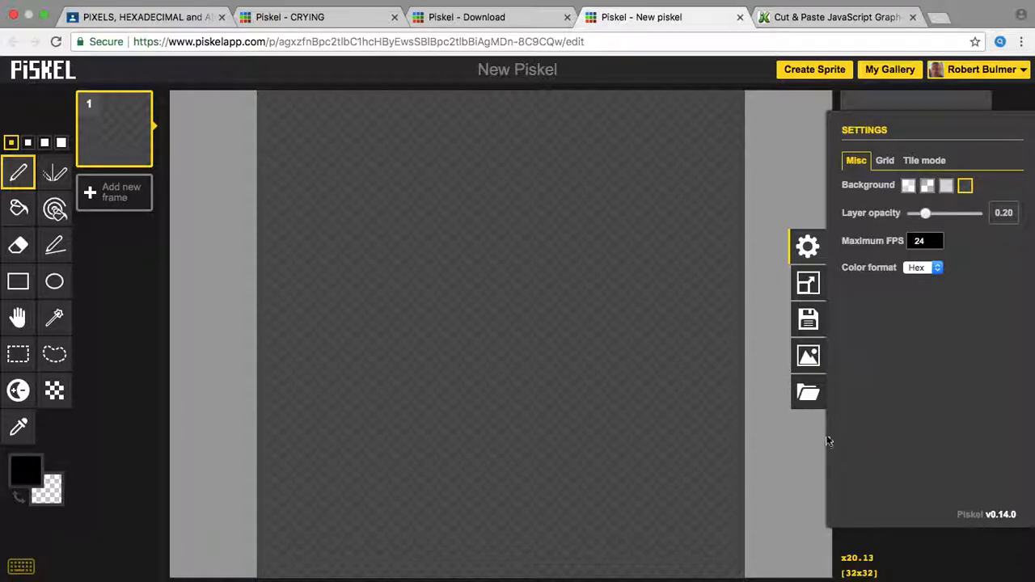
left_click(808, 282)
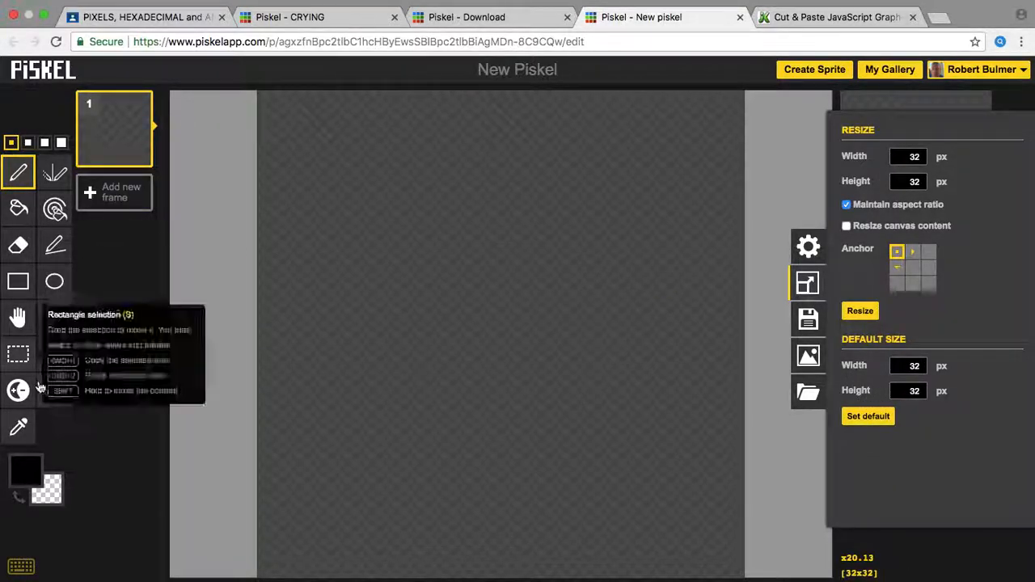
Step: Close the Resize panel to return to the blank 32×32 canvas
left_click(143, 370)
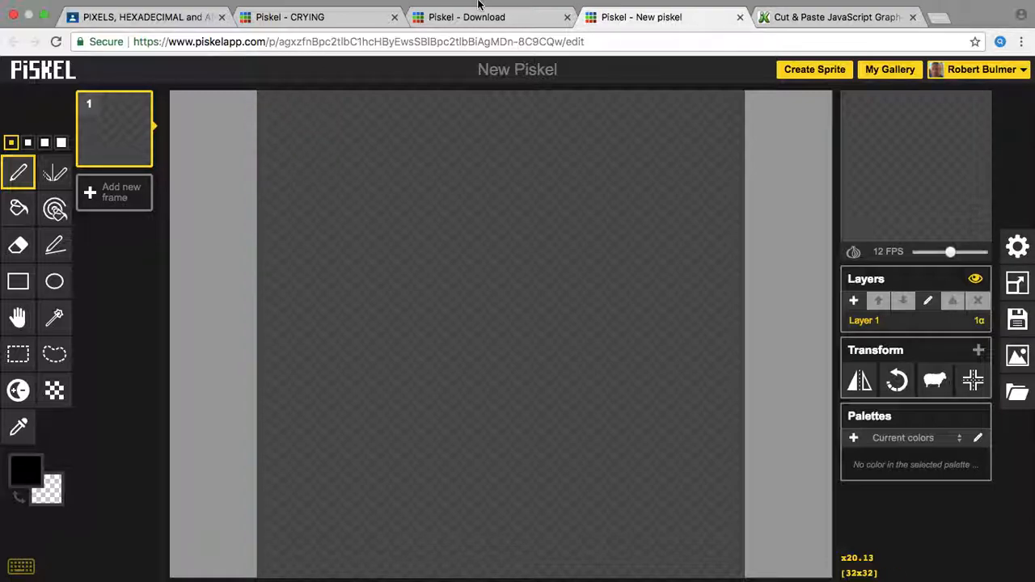
mouse_move(489, 4)
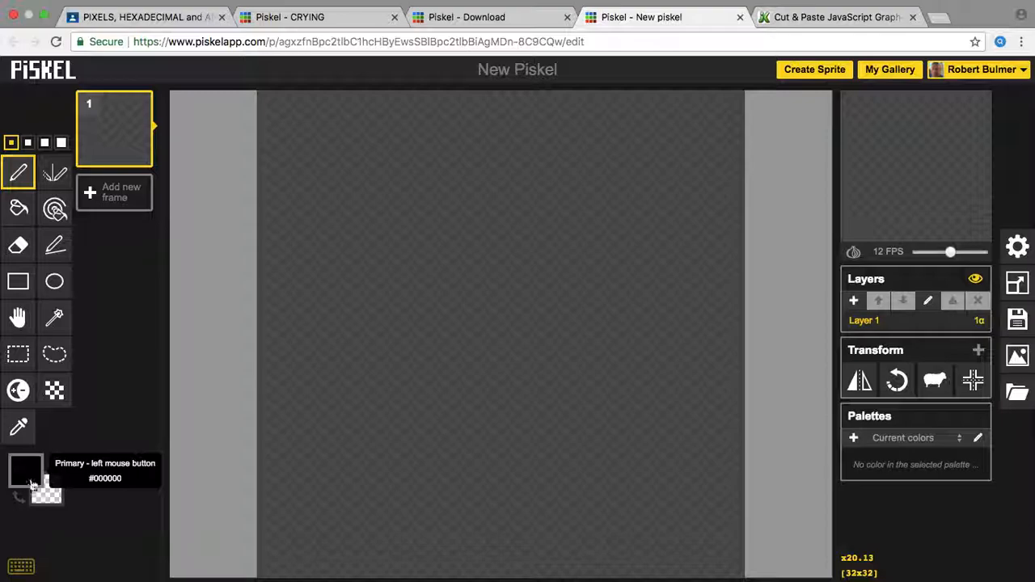
Step: Make black the primary colour and bucket-fill the entire 32×32 canvas with it
left_click(20, 501)
left_click(20, 502)
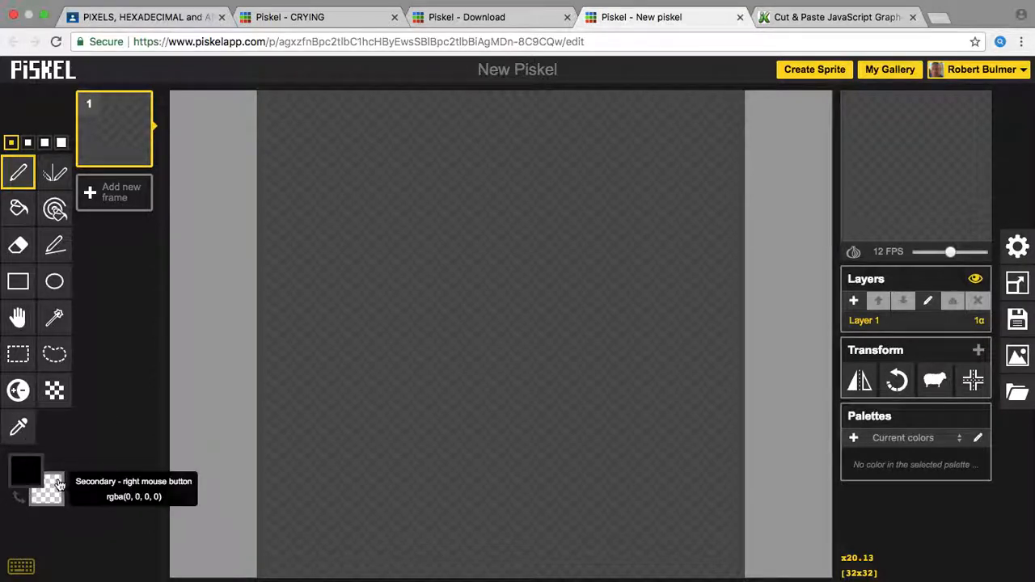
left_click(20, 477)
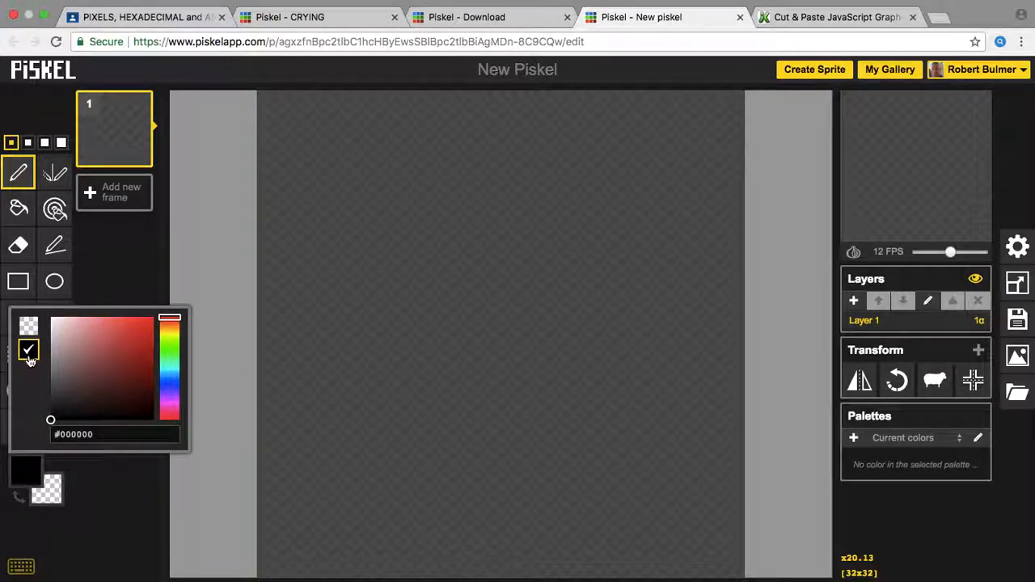
left_click(18, 208)
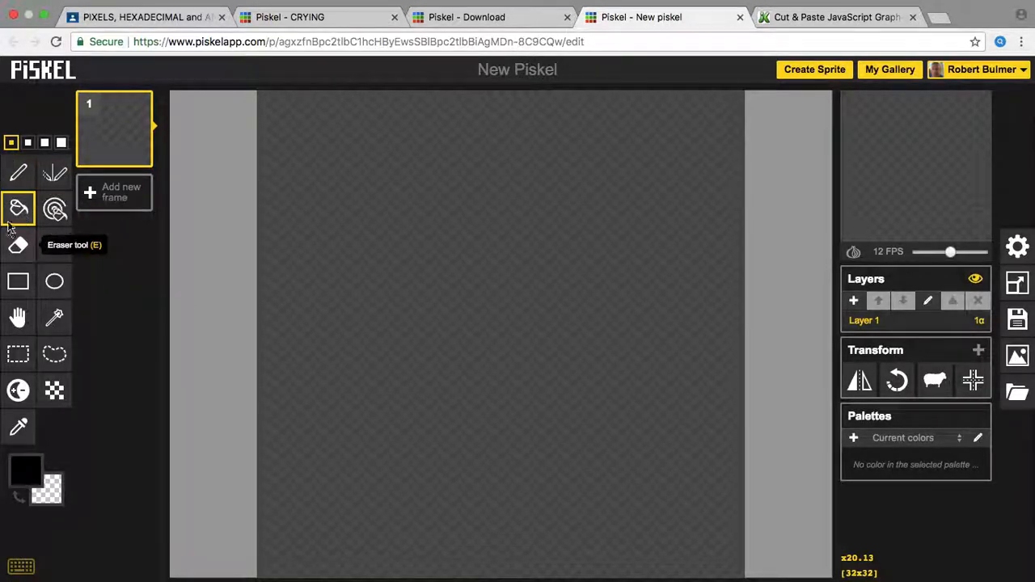
left_click(430, 250)
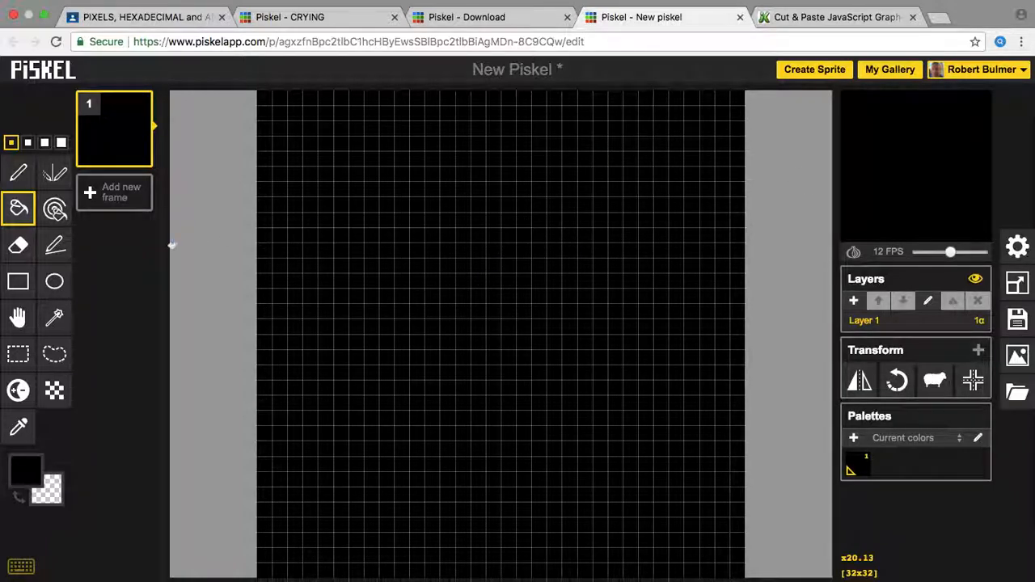
left_click(53, 292)
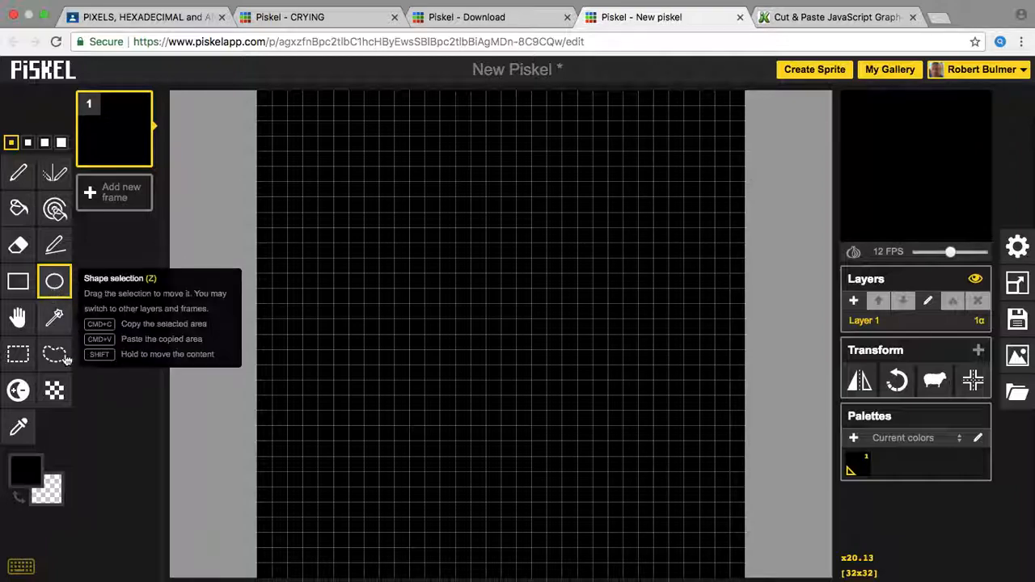
Step: Try out colours in the picker, applying bright yellow #ffff00 through the hex field
left_click(33, 482)
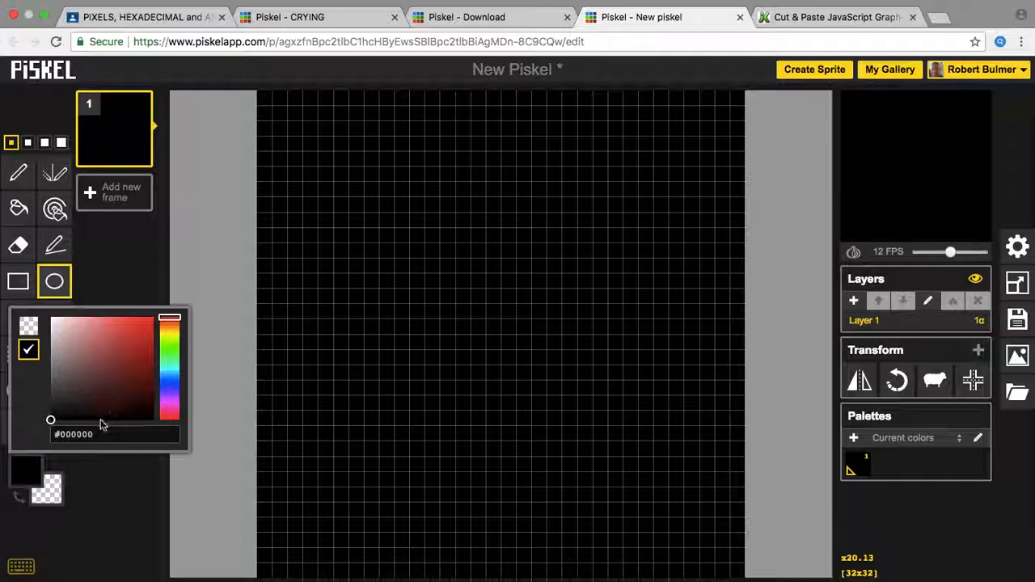
left_click(62, 434)
left_click_drag(62, 434, 164, 440)
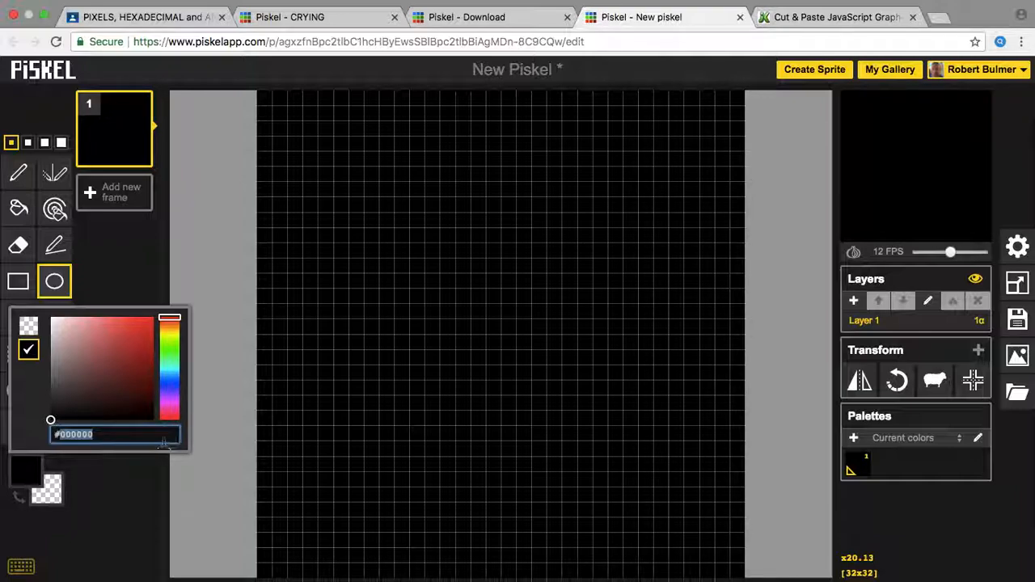
left_click(170, 334)
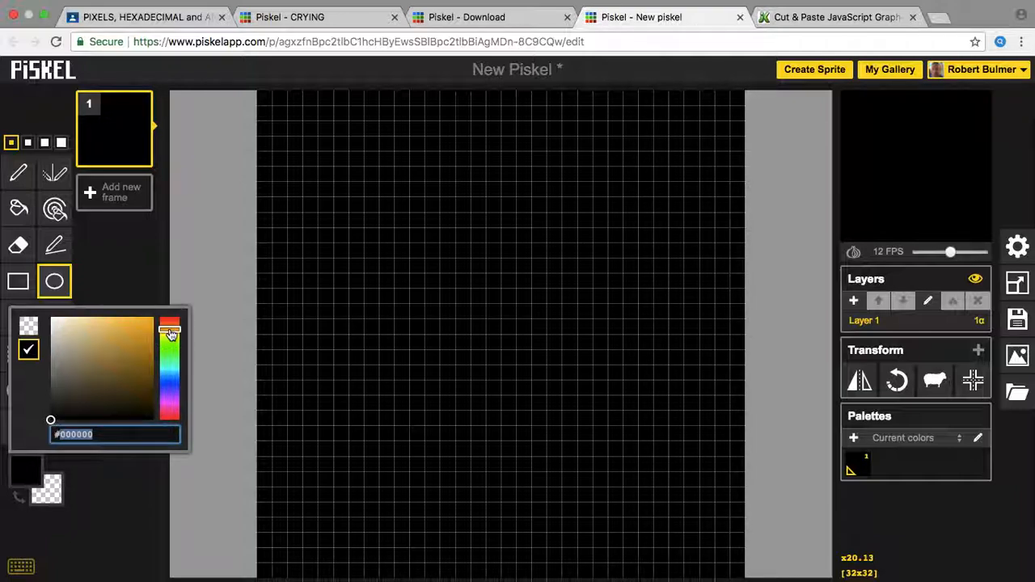
left_click(143, 335)
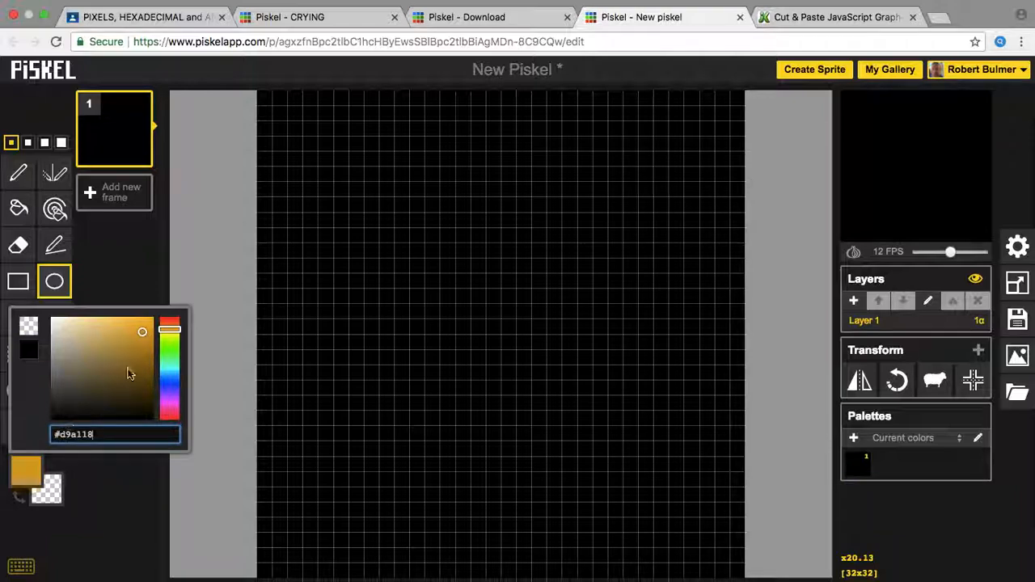
left_click_drag(141, 354, 167, 296)
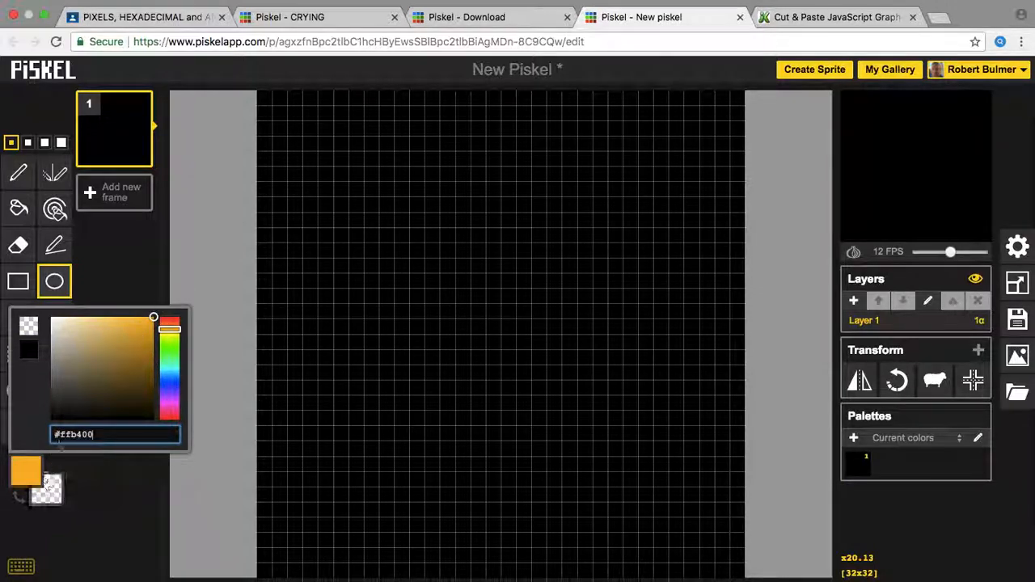
left_click_drag(70, 435, 141, 437)
type("ffff")
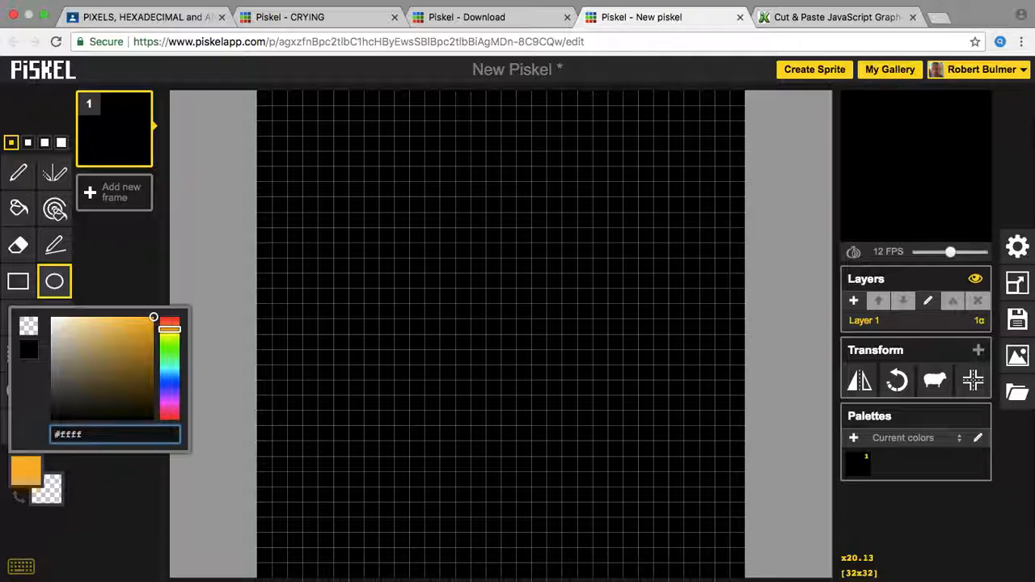
type("0")
key("Return")
Step: Edit the hex value again, applying purple #660066 instead
left_click_drag(170, 340, 167, 332)
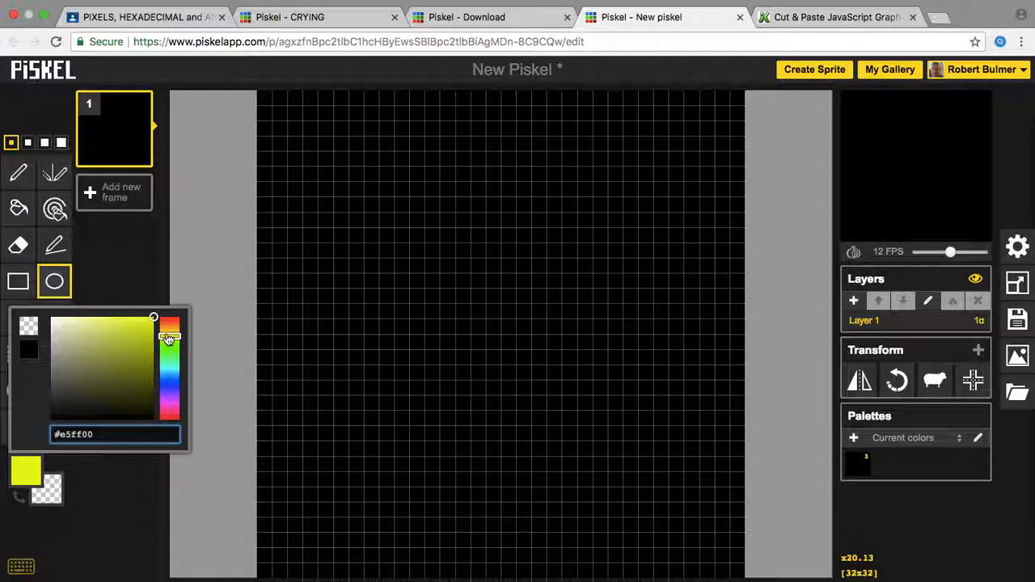
left_click(169, 327)
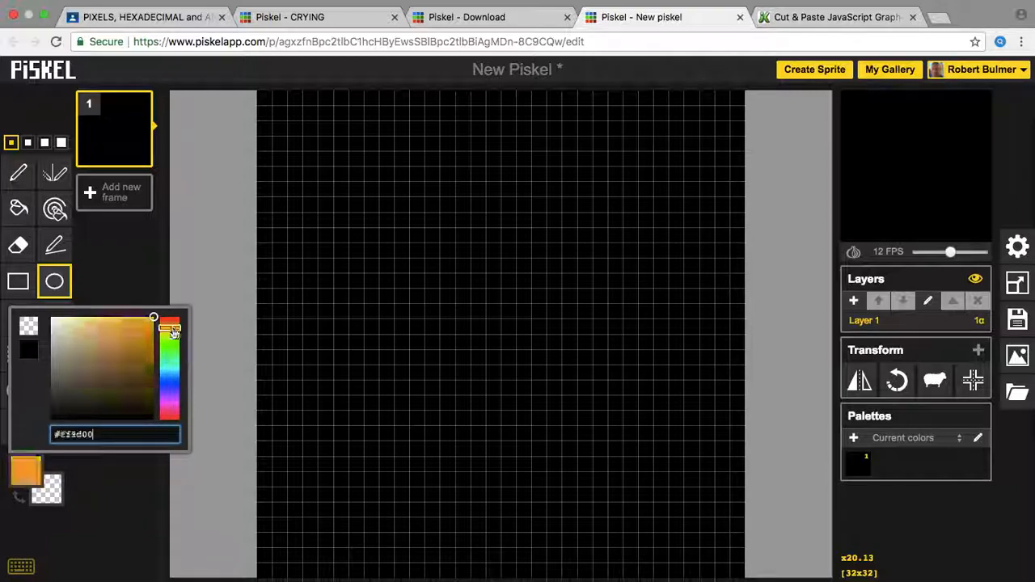
left_click(79, 434)
key("BackSpace")
type("9")
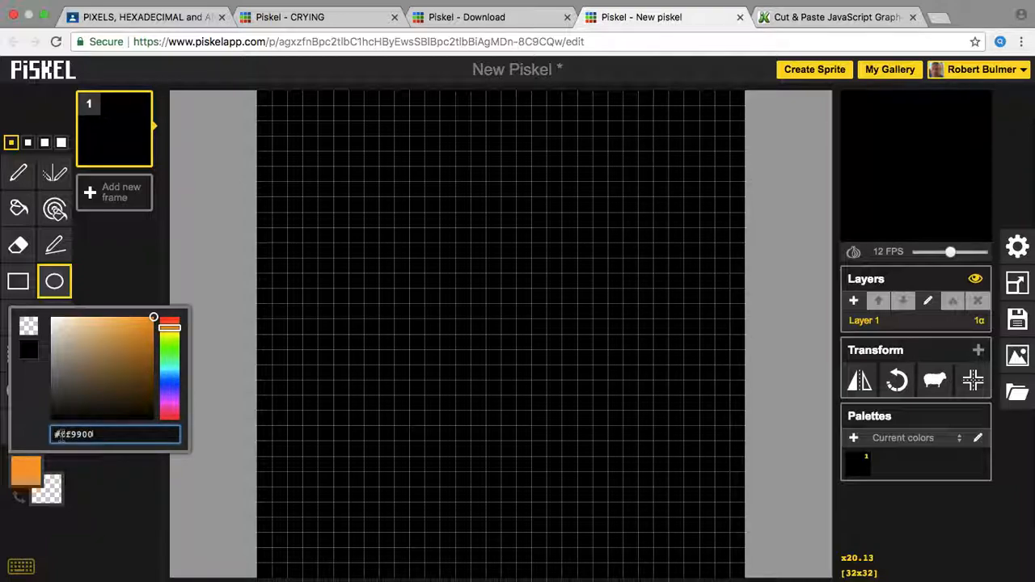
left_click_drag(61, 437, 97, 433)
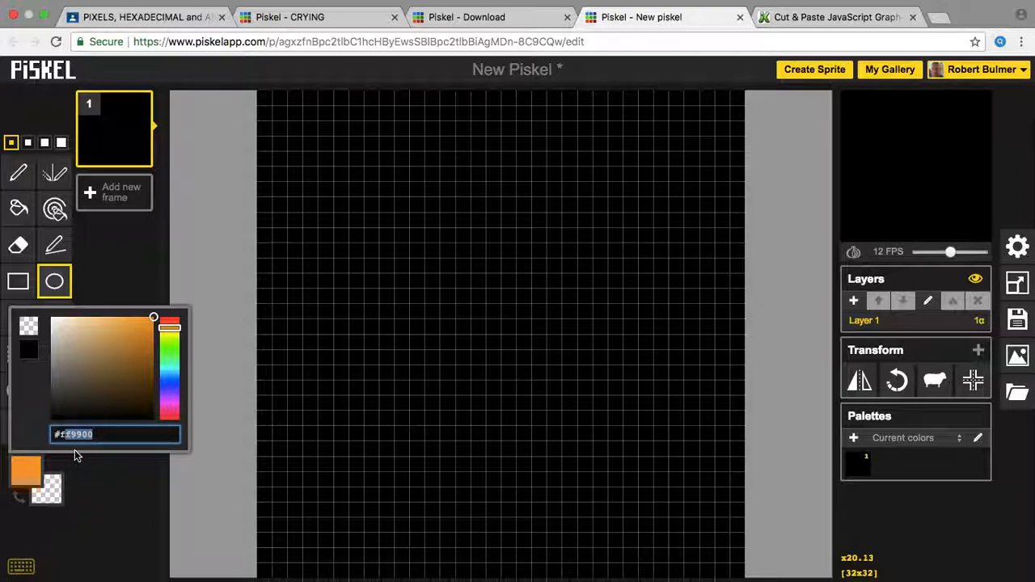
left_click(101, 435)
left_click_drag(59, 434, 108, 432)
type("#660066")
key("Return")
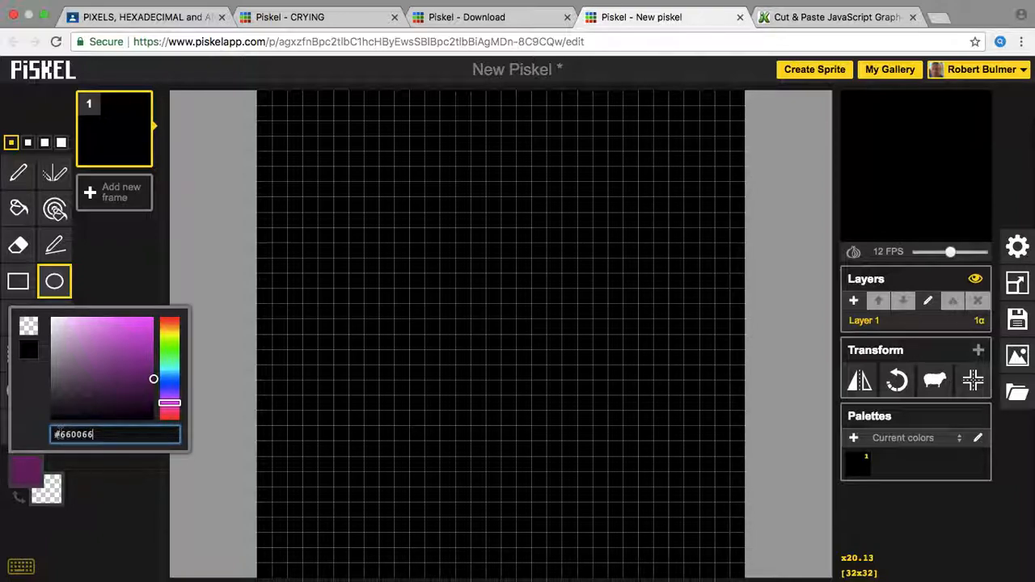
Step: Enter hex #ff9900 to make orange the drawing colour, then close the picker
left_click_drag(61, 434, 135, 438)
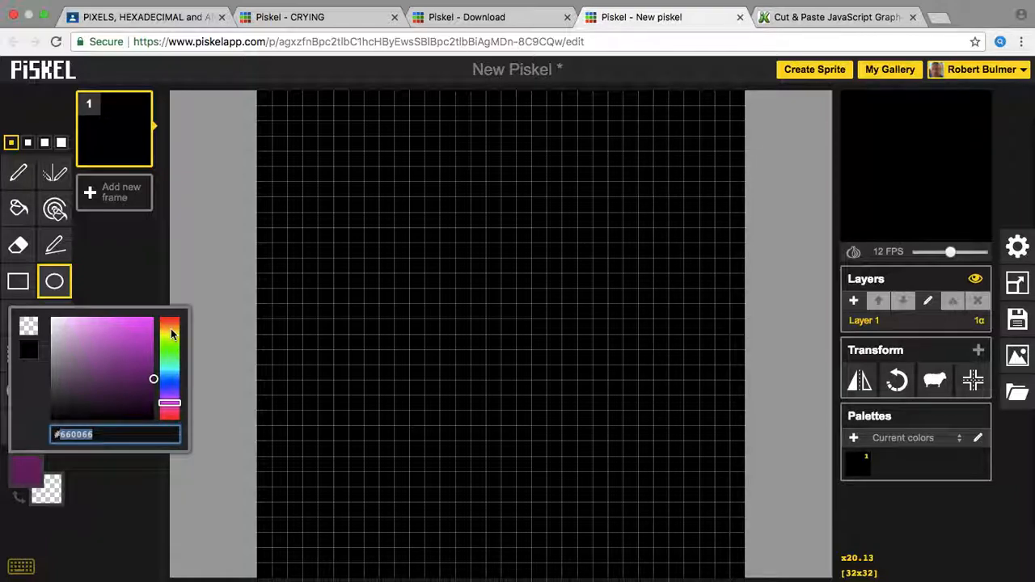
left_click(87, 521)
left_click(34, 477)
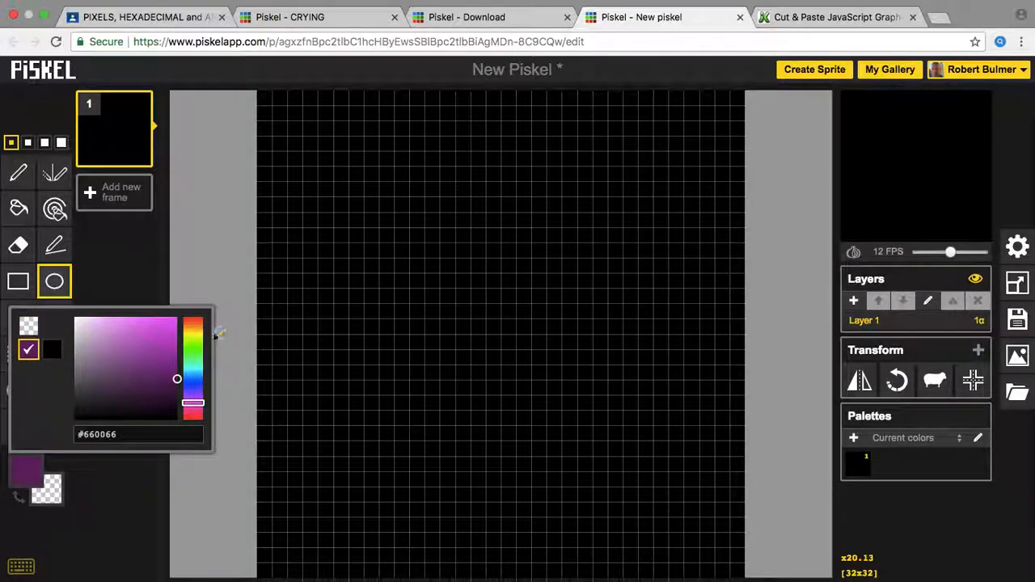
left_click(194, 328)
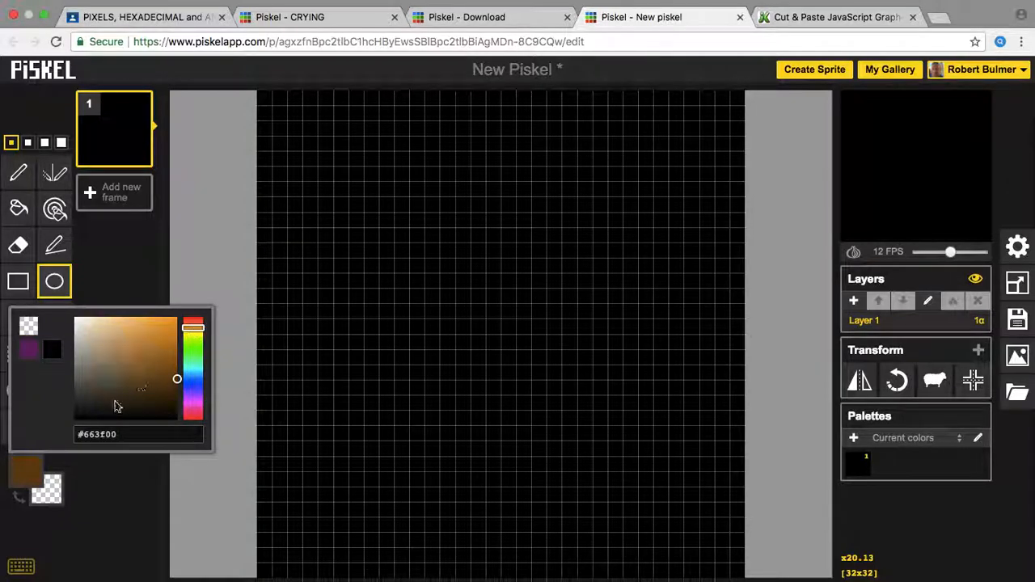
left_click(89, 435)
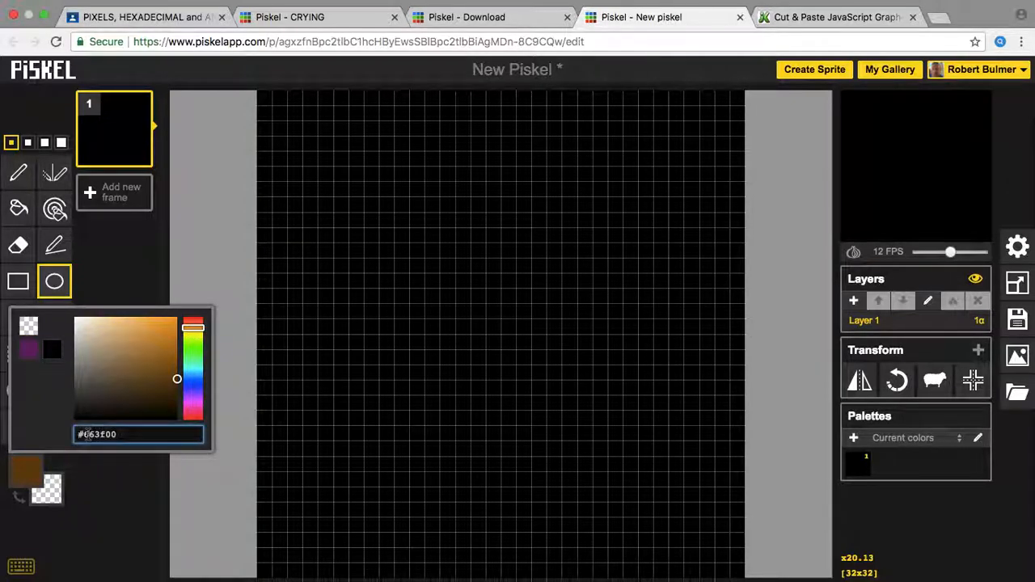
triple_click(89, 434)
type("#ff")
type("9900")
key("Return")
left_click(19, 482)
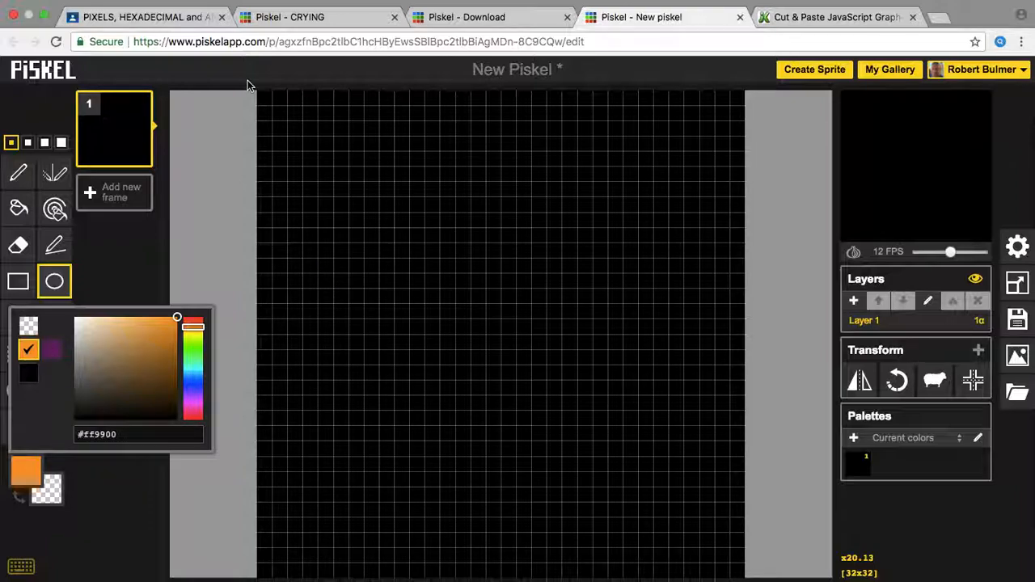
left_click(54, 282)
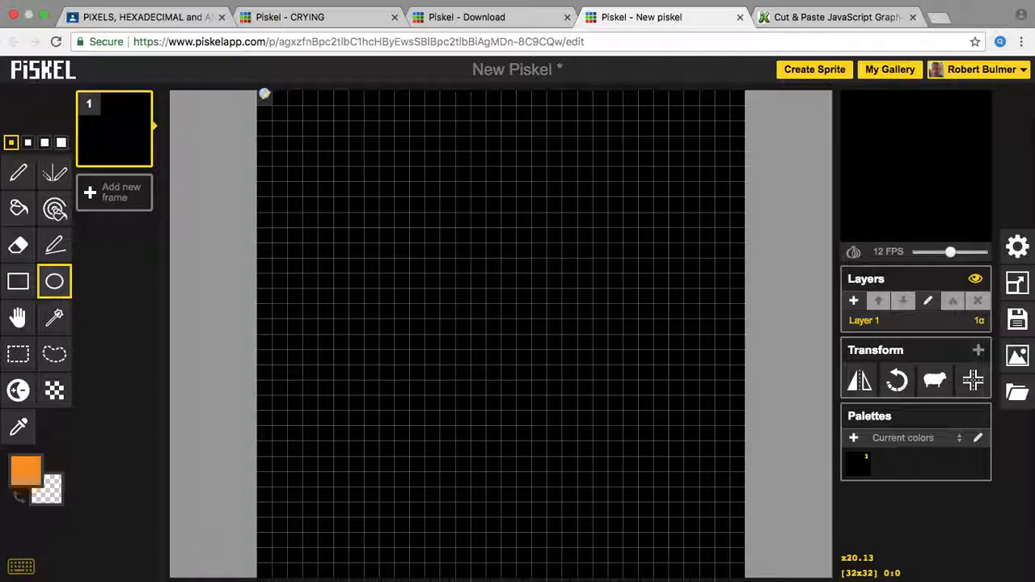
Step: Draw an orange circle outline across the whole canvas, then switch the drawing colour to #ffff00
left_click_drag(264, 94, 737, 568)
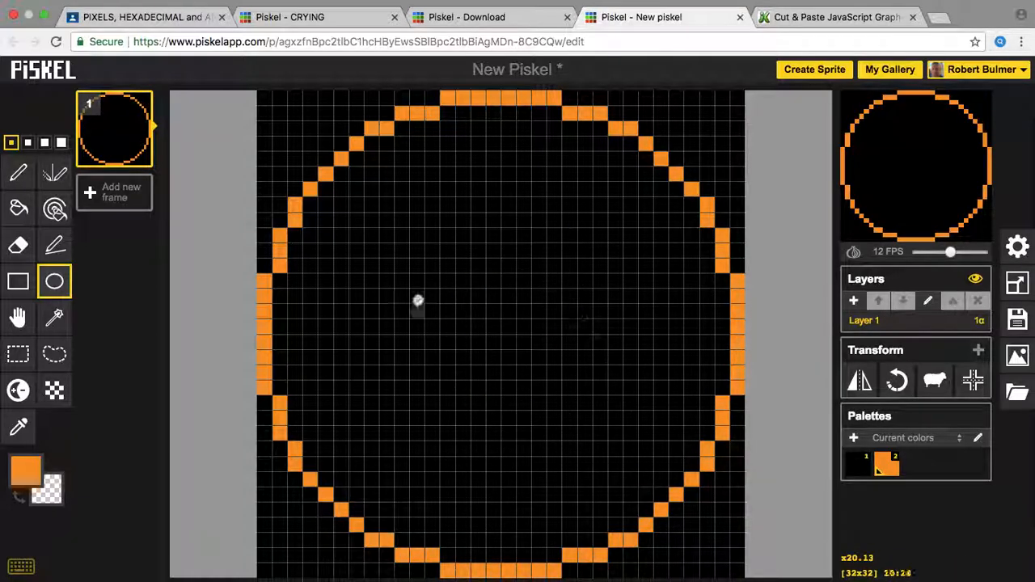
left_click(37, 473)
left_click(99, 435)
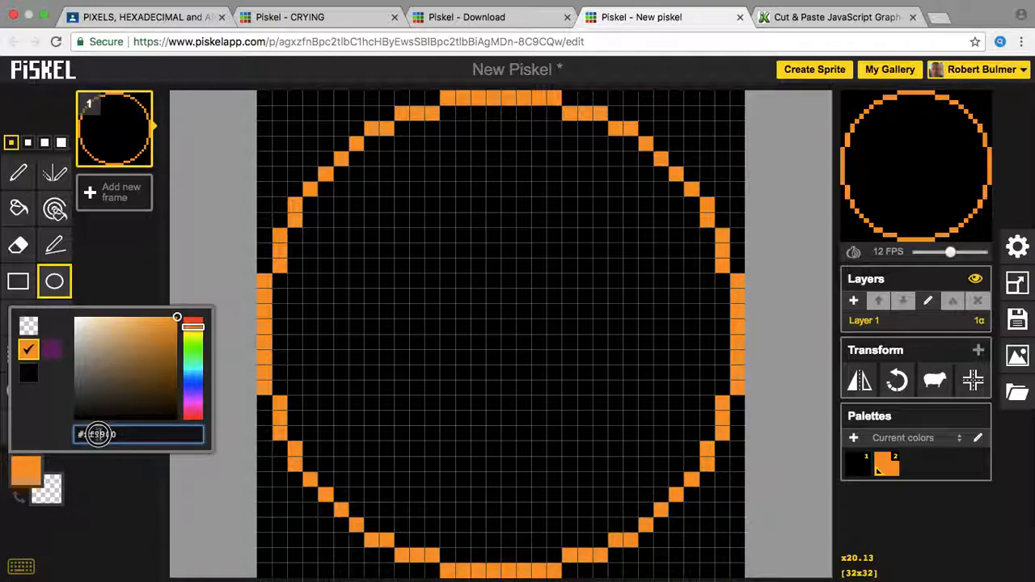
left_click_drag(107, 434, 95, 434)
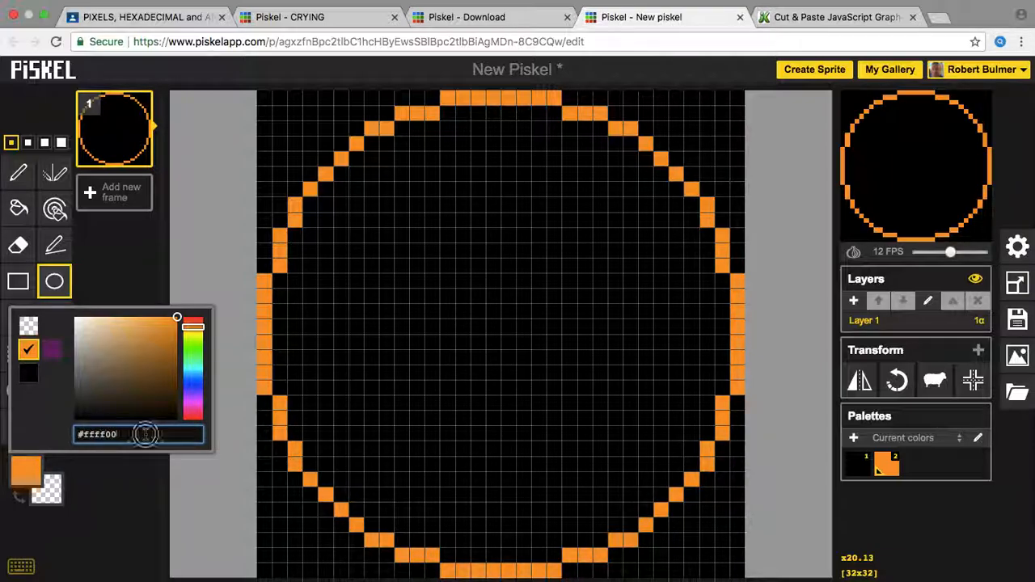
key("Return")
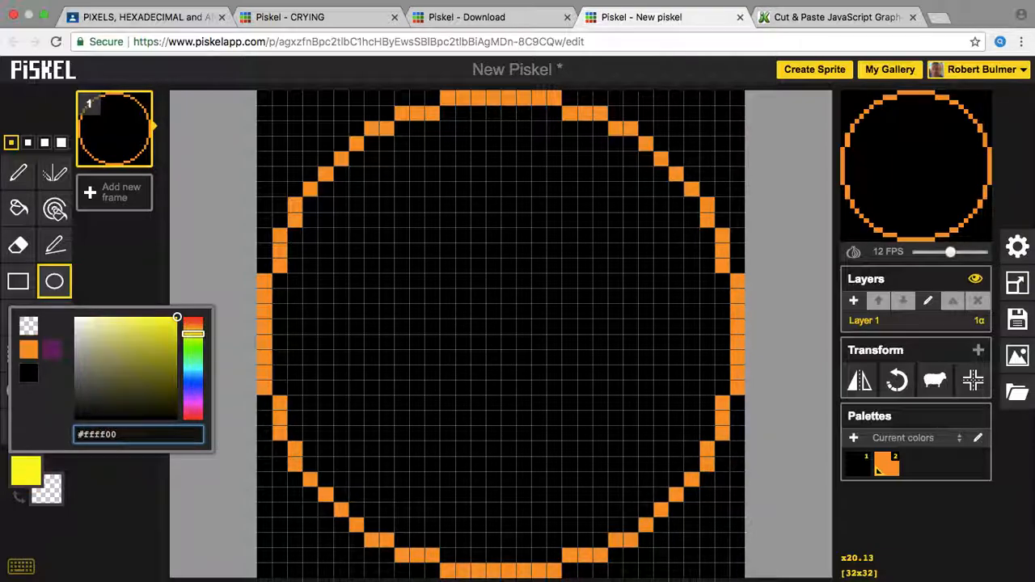
double_click(22, 478)
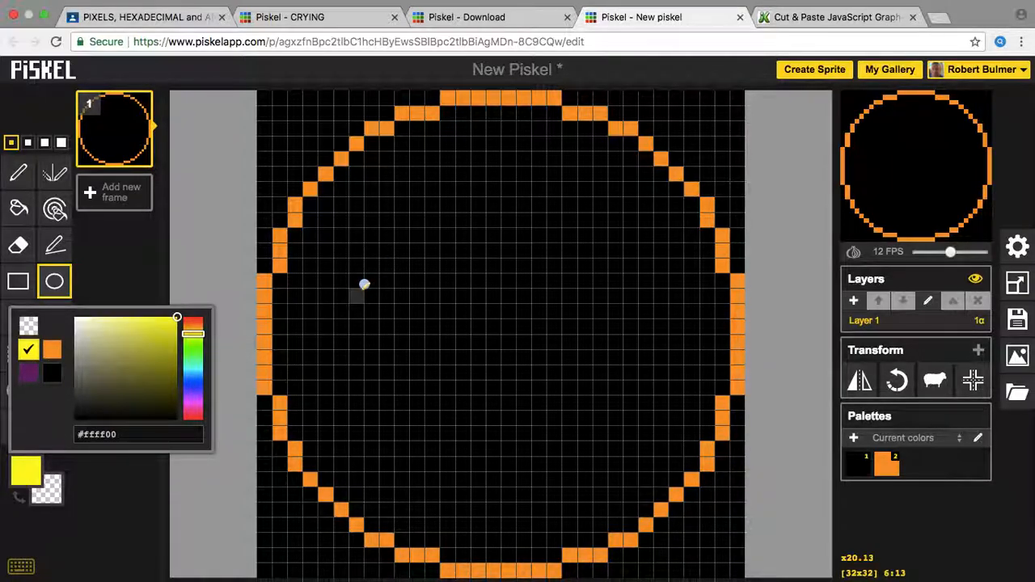
Step: Bucket-fill the orange circle's interior with yellow
left_click(19, 209)
left_click(376, 257)
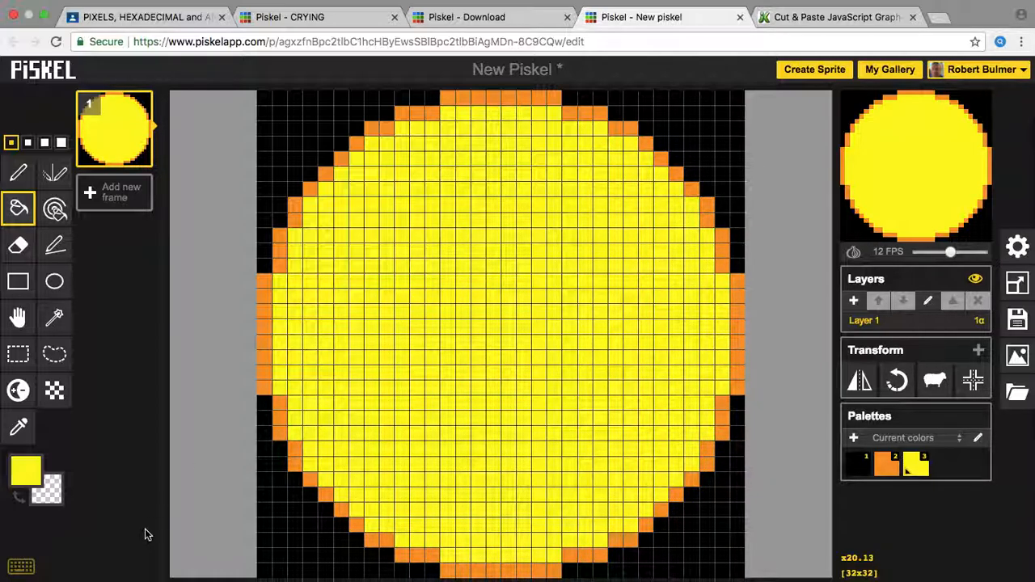
left_click(26, 476)
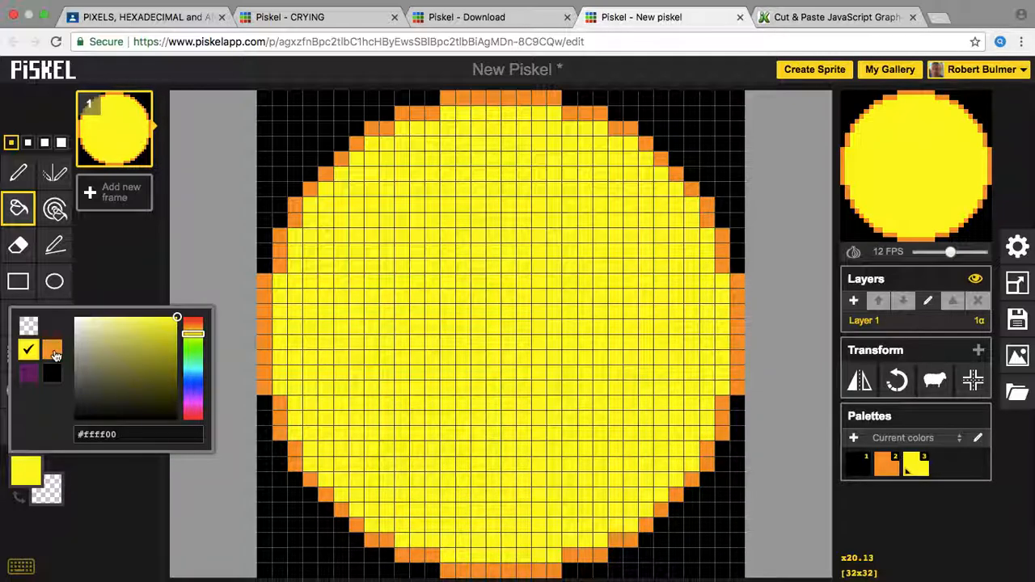
Step: Darken yellow to #c7c700, shift it to gold #c79e00, and pick the Pen tool
left_click(54, 350)
left_click(25, 472)
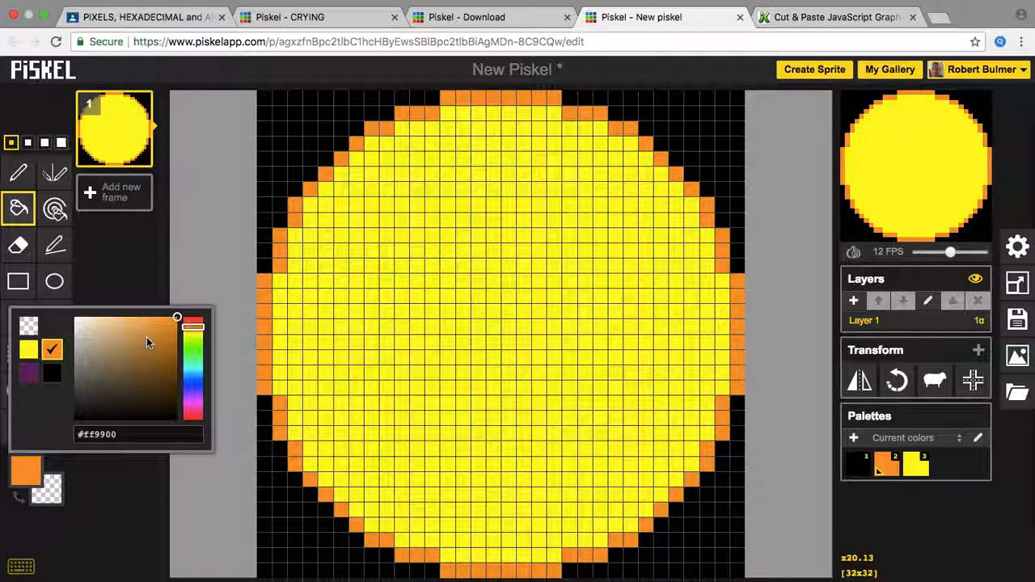
left_click_drag(146, 336, 176, 346)
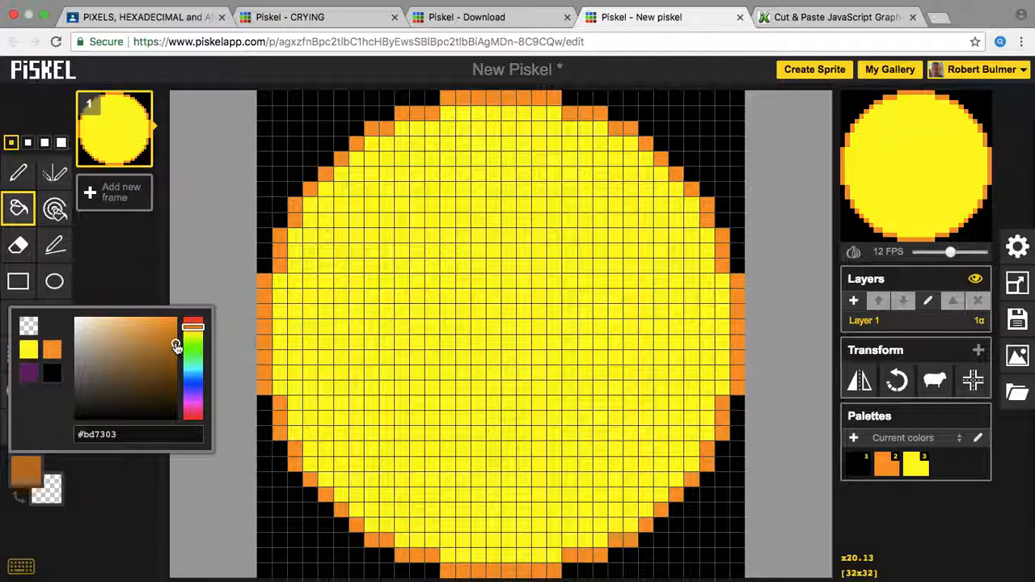
left_click_drag(193, 338, 192, 334)
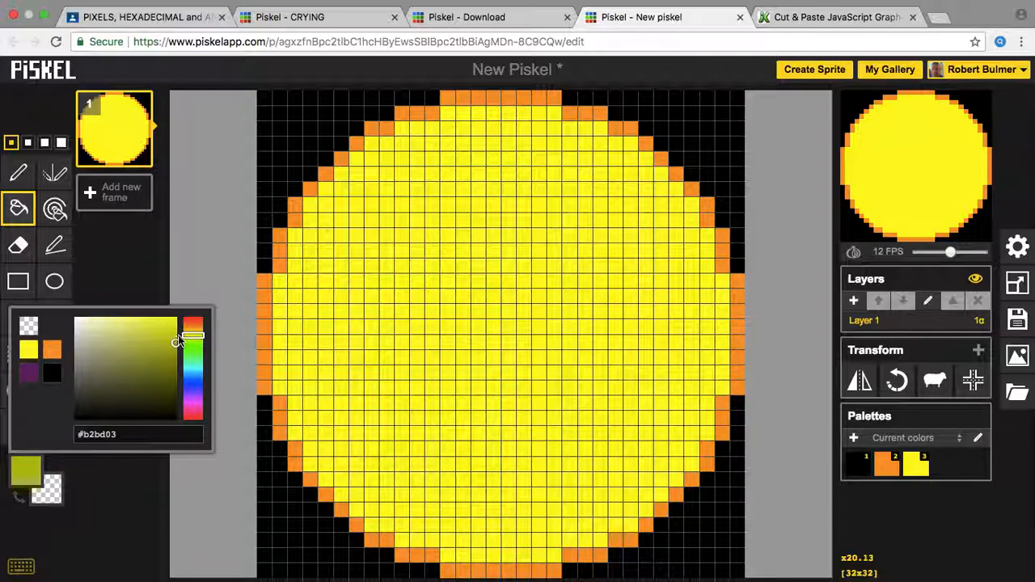
left_click(28, 349)
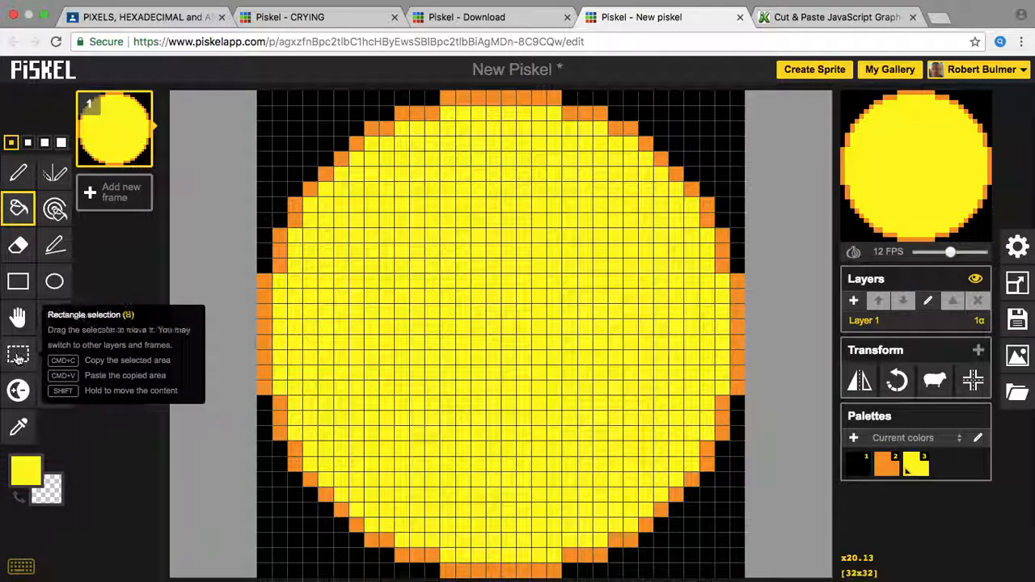
left_click(25, 469)
left_click_drag(178, 323, 179, 344)
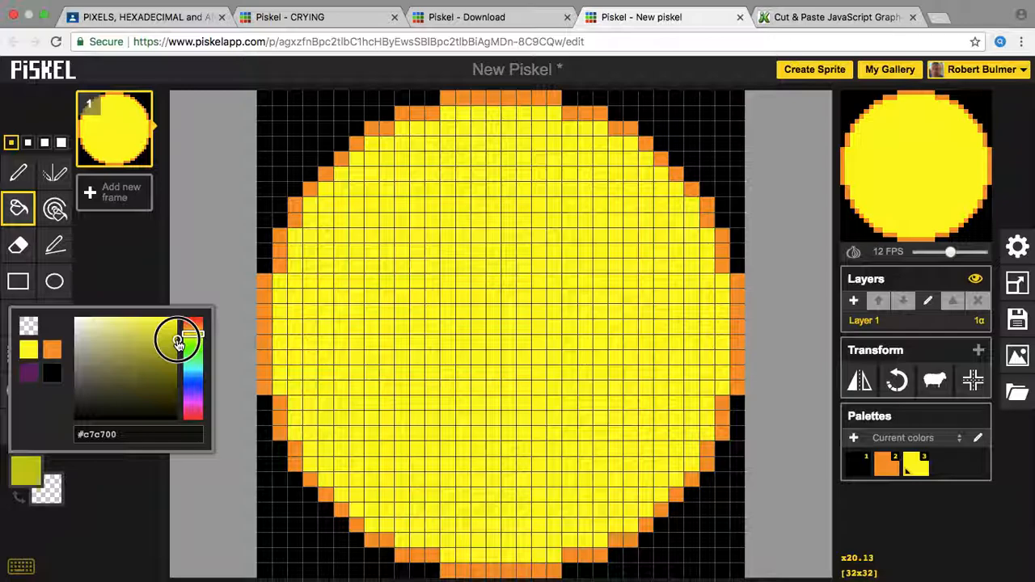
left_click(193, 332)
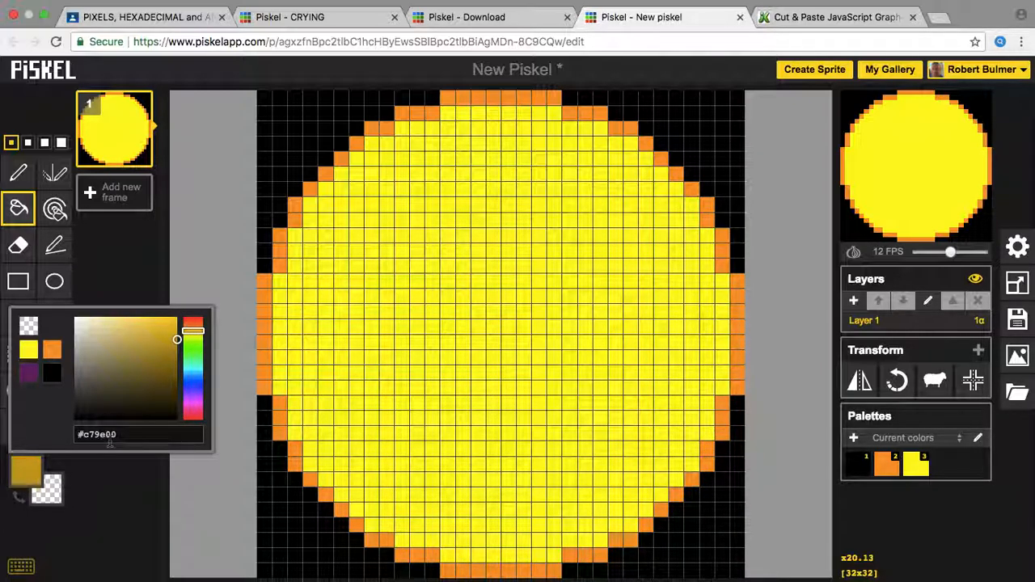
double_click(31, 475)
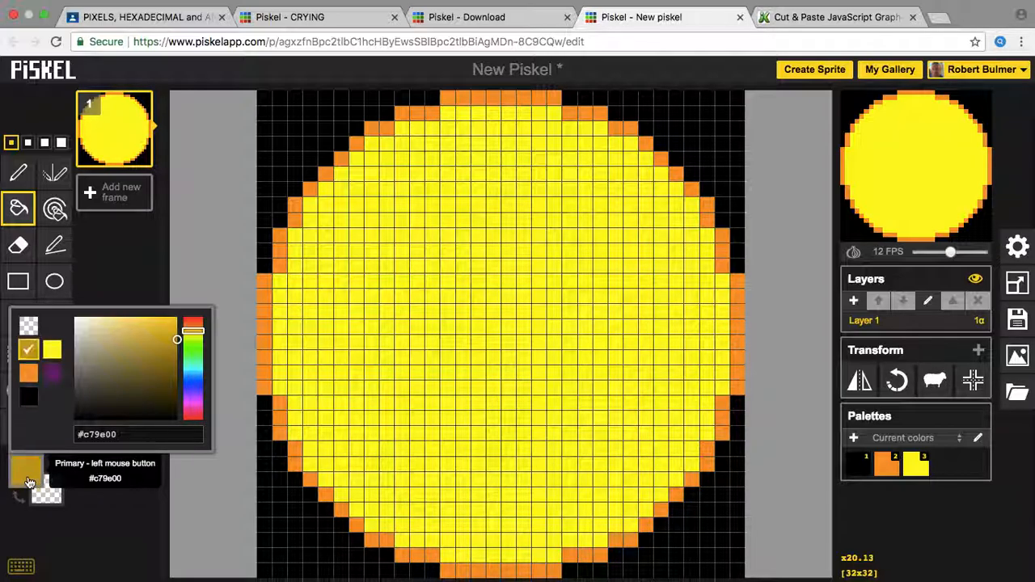
left_click(18, 173)
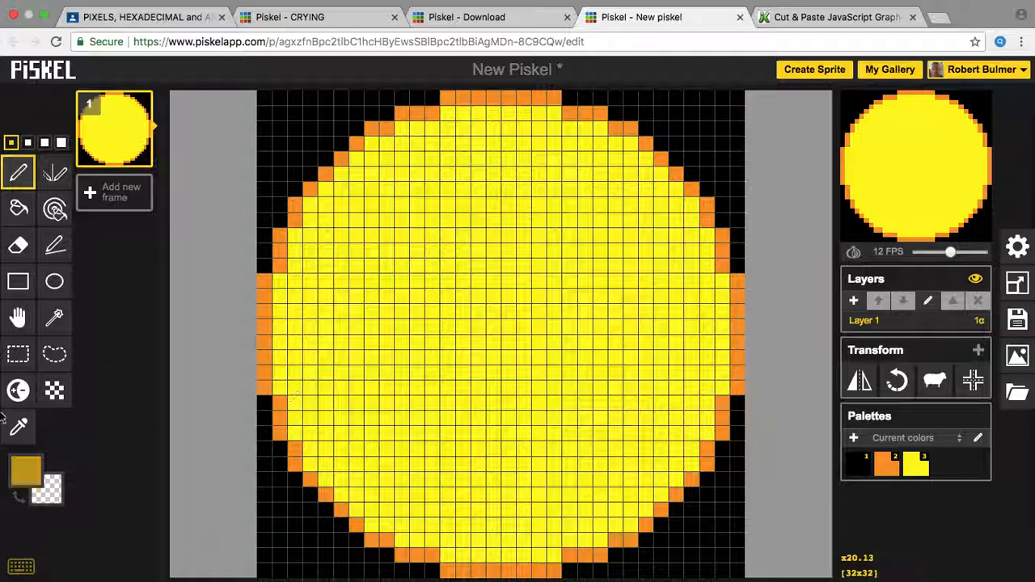
Step: Lighten two pixels near the circle's left edge
left_click(29, 396)
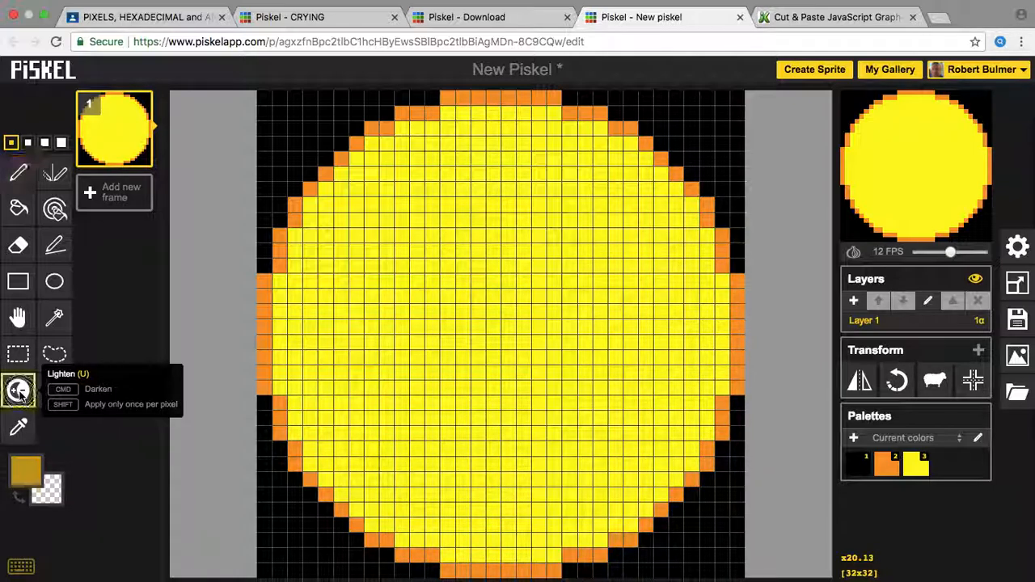
left_click(278, 280)
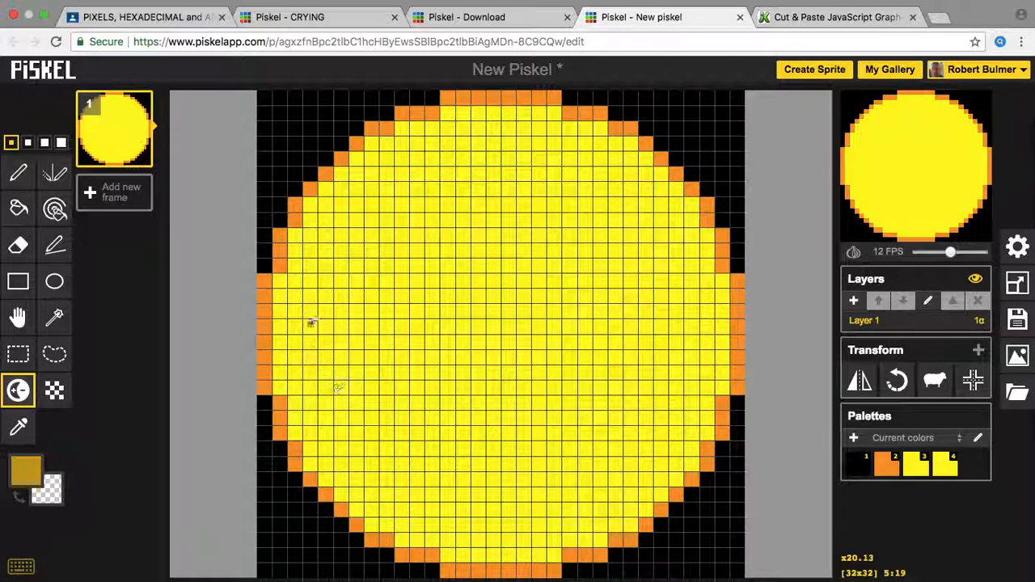
left_click(283, 285)
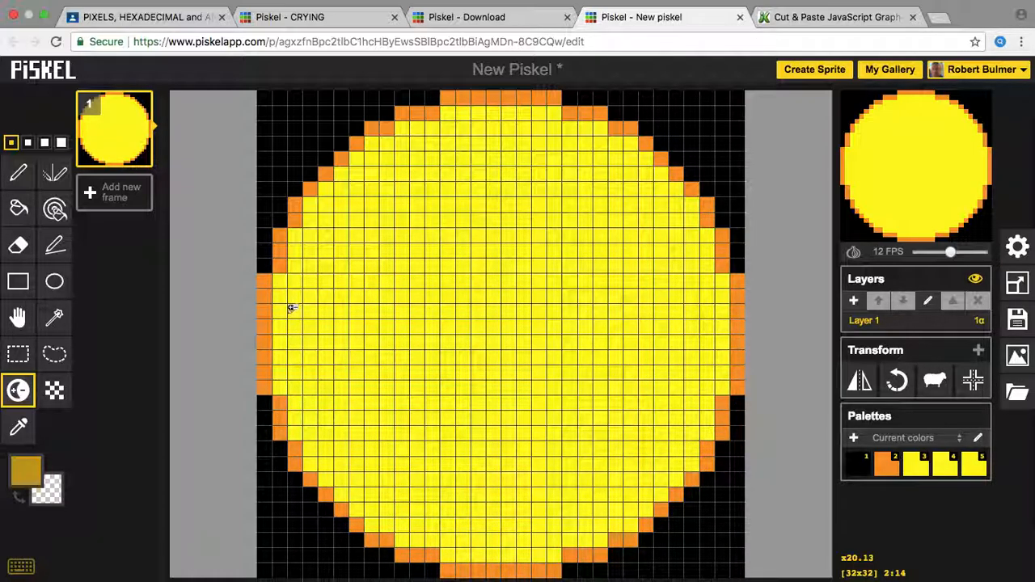
left_click(22, 482)
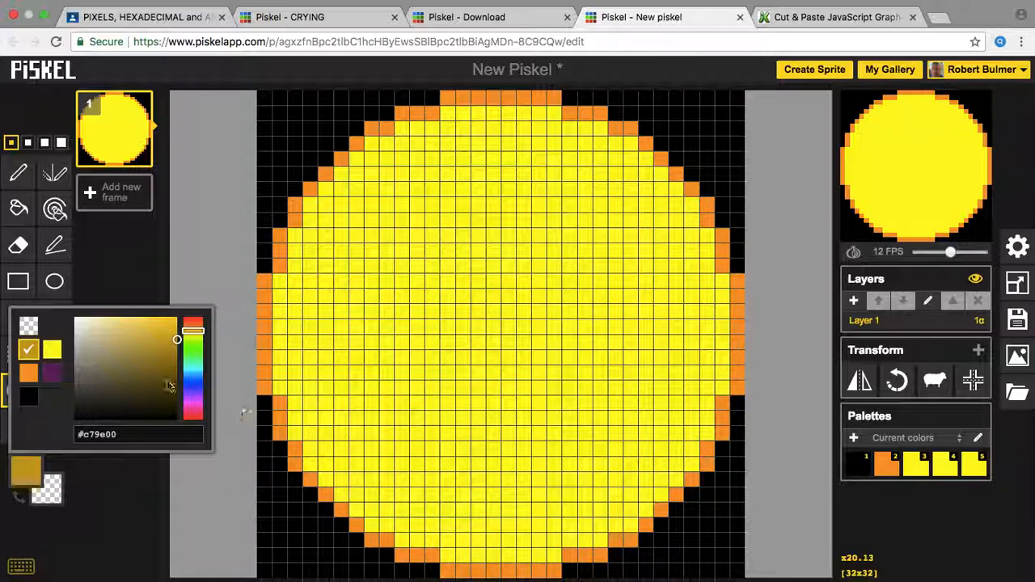
left_click(31, 350)
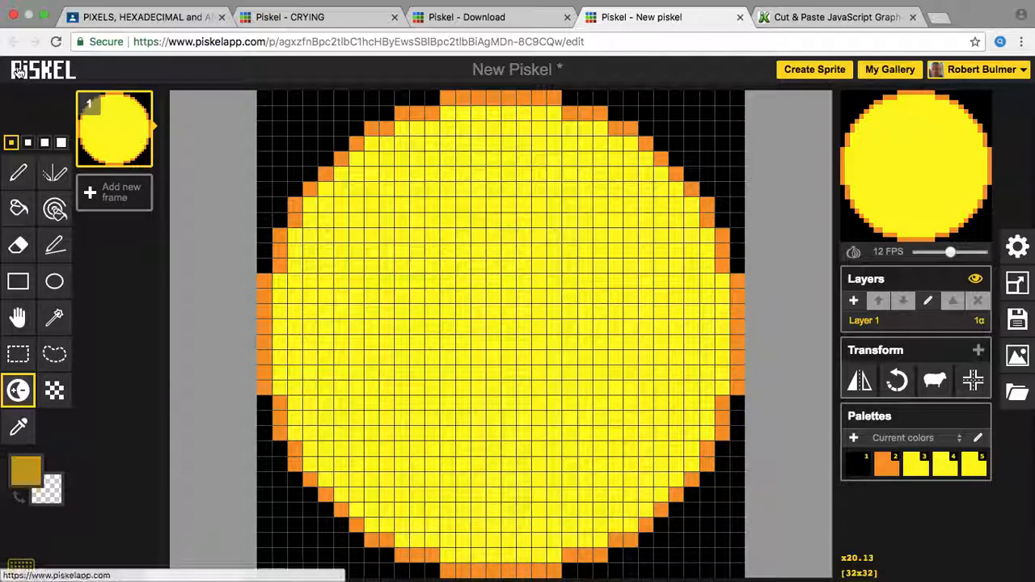
Step: Shade the disc's left and bottom edges with dark gold, then set the colour to white #ffffff
left_click(18, 173)
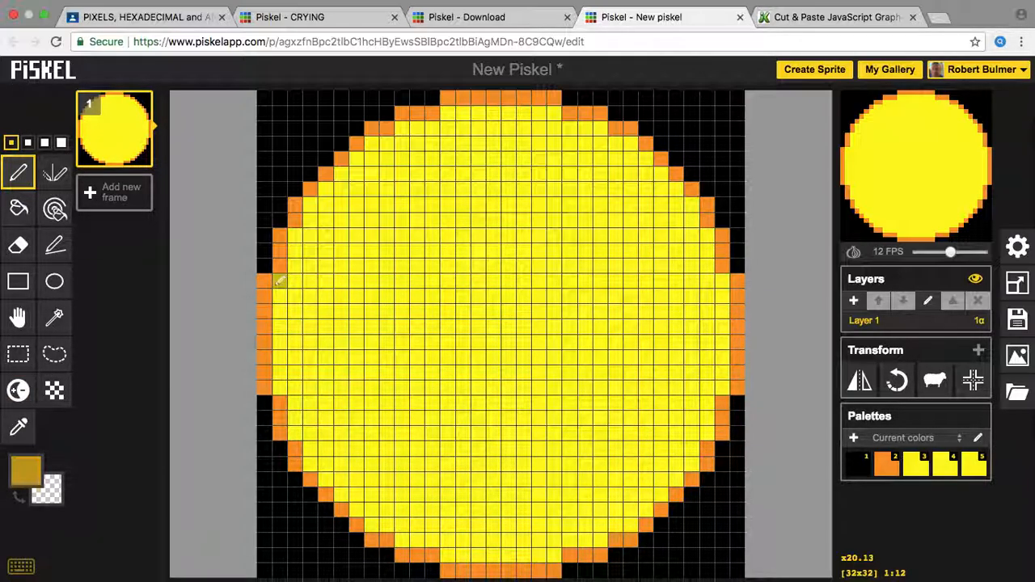
mouse_move(283, 300)
left_mouse_down()
mouse_move(278, 390)
mouse_move(295, 399)
mouse_move(289, 437)
mouse_move(304, 436)
mouse_move(329, 477)
left_mouse_up()
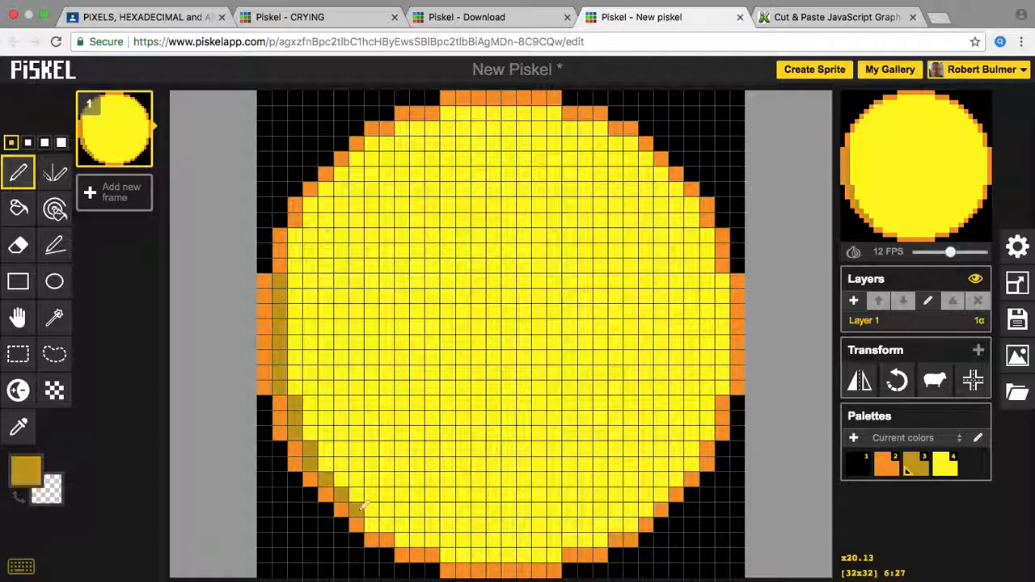
left_click(399, 542)
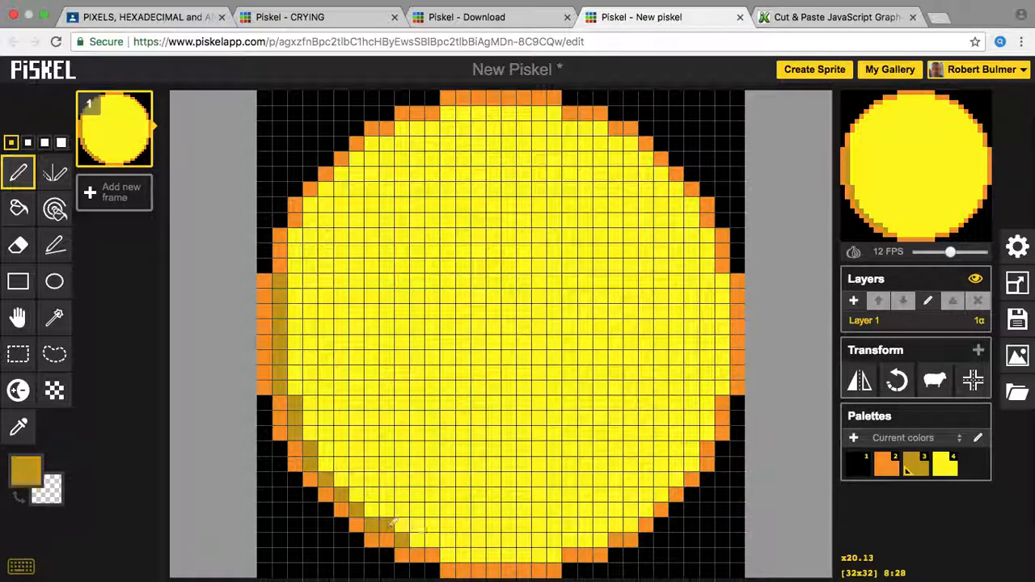
left_click(437, 542)
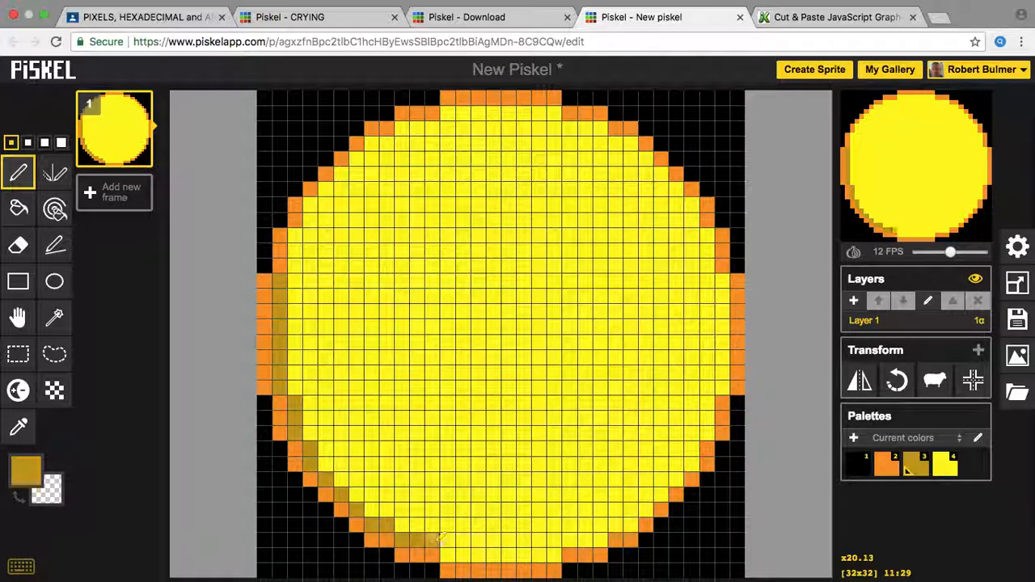
left_click(549, 552)
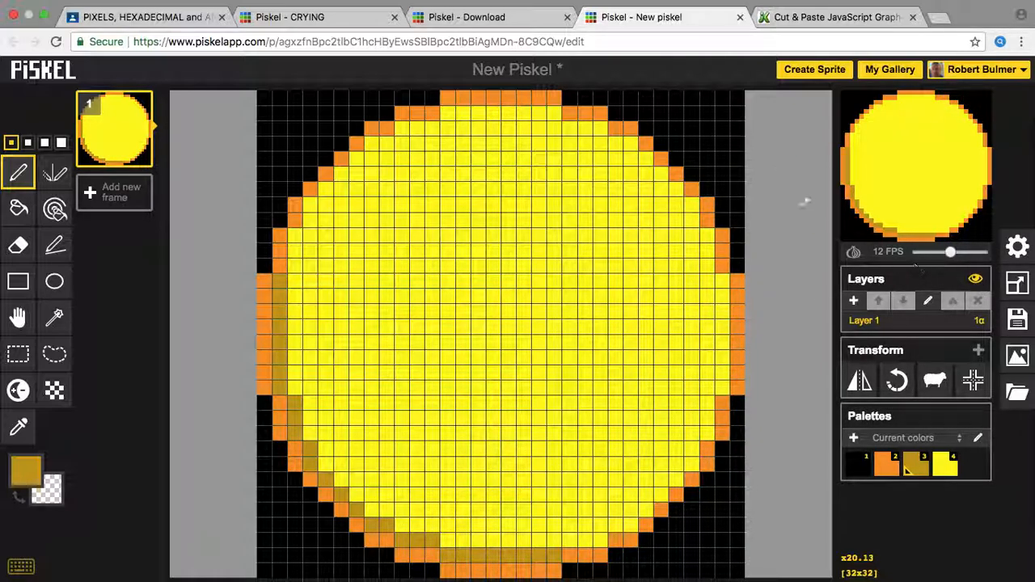
left_click(16, 475)
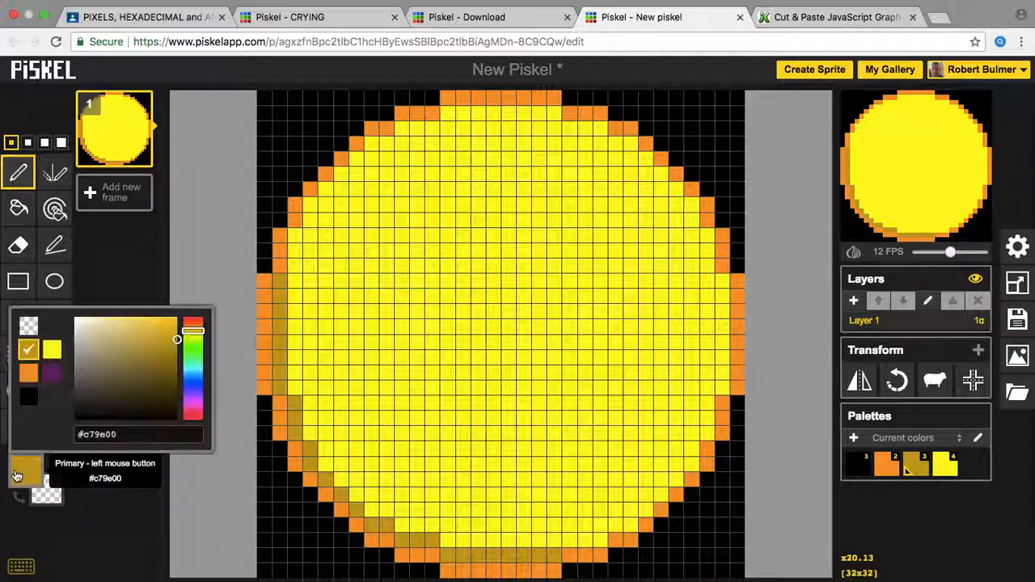
mouse_move(149, 353)
left_mouse_down()
mouse_move(121, 359)
mouse_move(7, 245)
left_mouse_up()
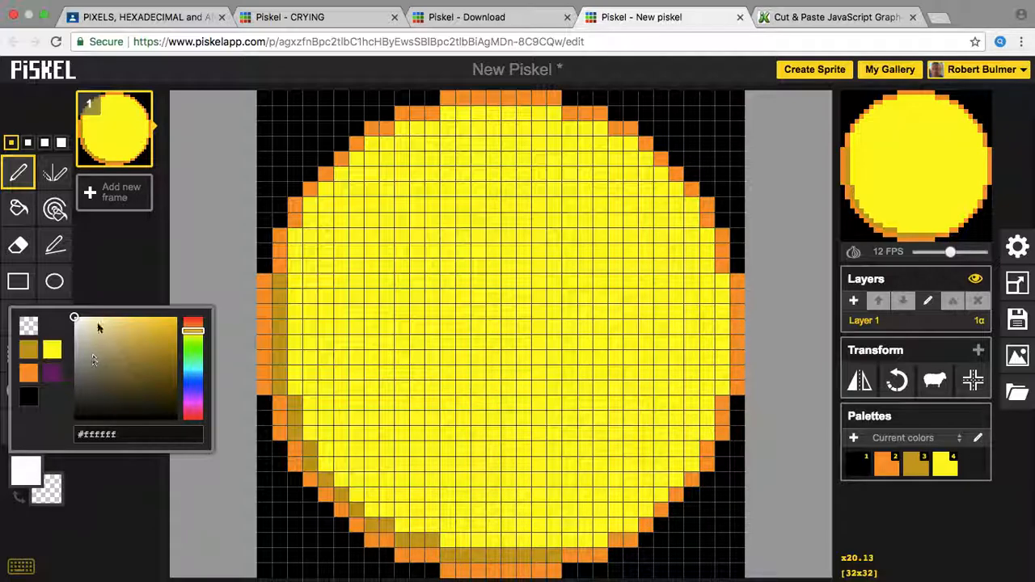
Step: Paint white highlight pixels along the top and upper-right inner edge of the yellow circle
left_click(130, 432)
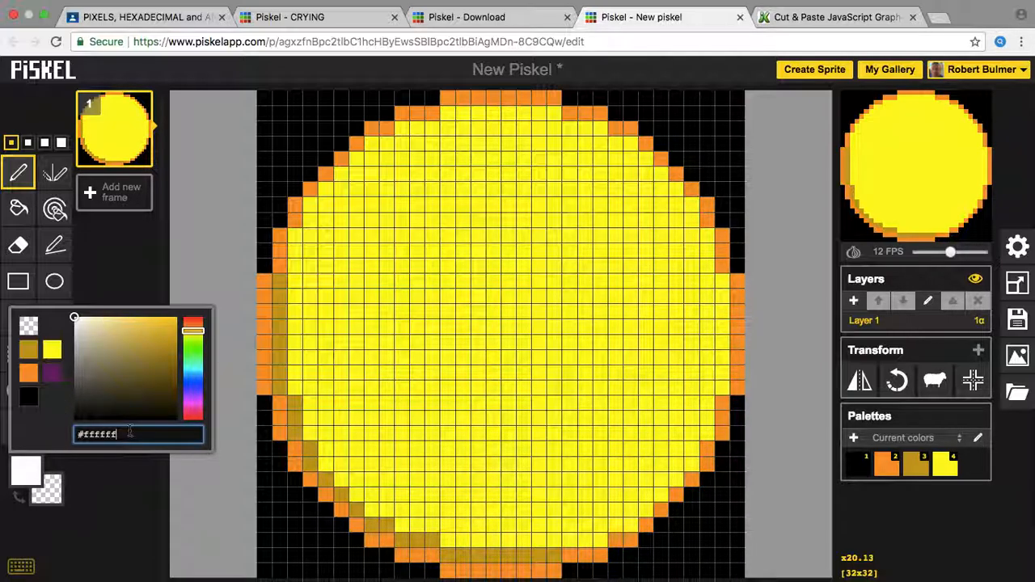
left_click(29, 484)
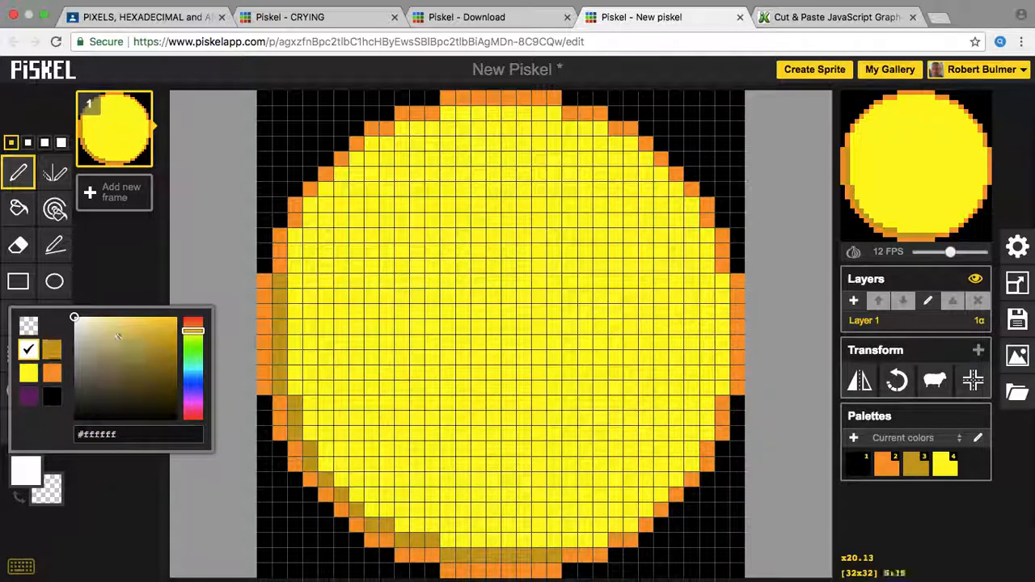
mouse_move(453, 113)
left_mouse_down()
mouse_move(609, 127)
mouse_move(615, 144)
mouse_move(633, 143)
mouse_move(651, 158)
mouse_move(710, 230)
mouse_move(709, 264)
mouse_move(735, 281)
mouse_move(723, 279)
mouse_move(726, 386)
left_mouse_up()
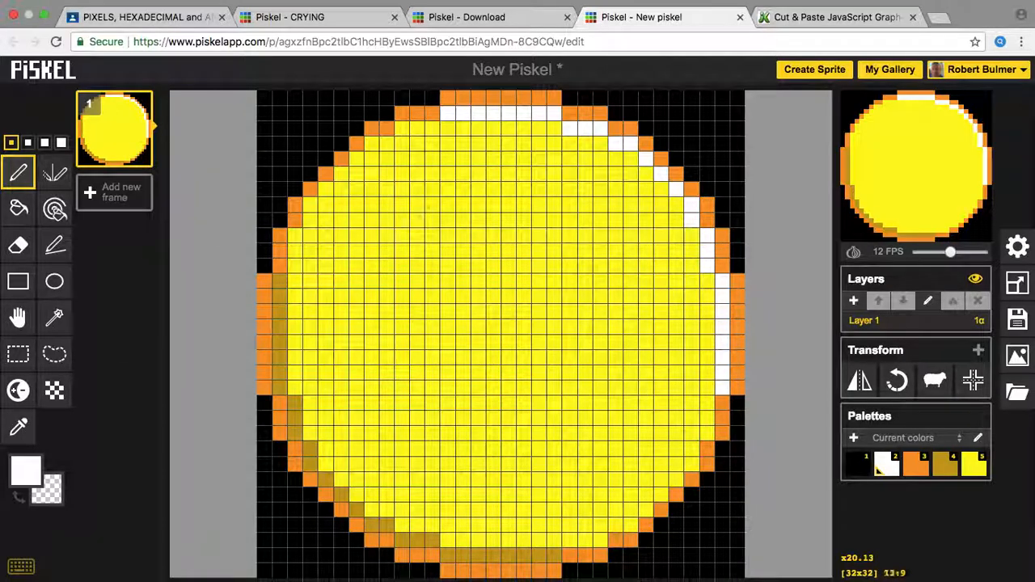
left_click(54, 288)
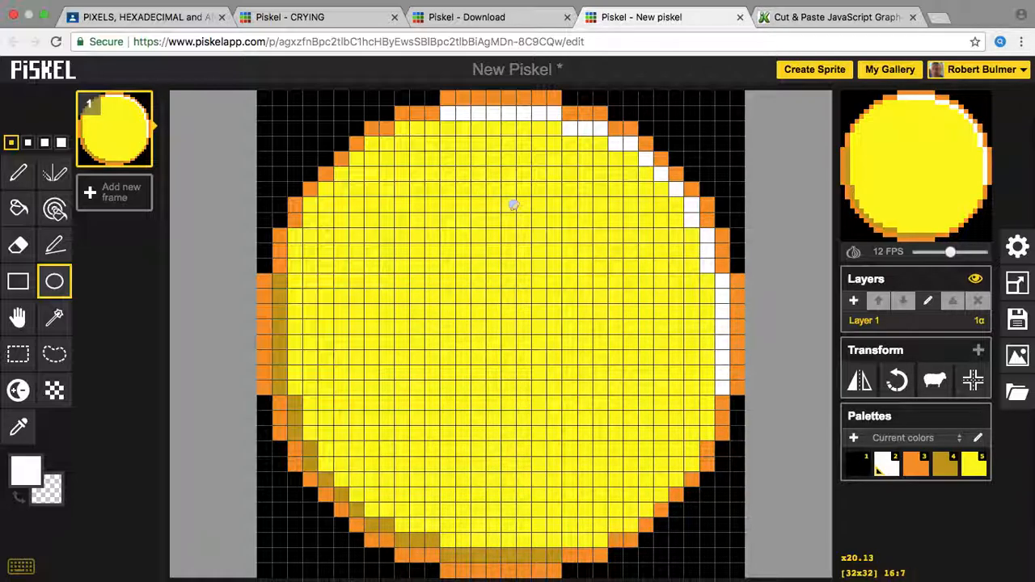
Step: Switch to black and draw an oval outline inset within the yellow face, adjusting its bottom row
left_click(26, 471)
left_click(56, 405)
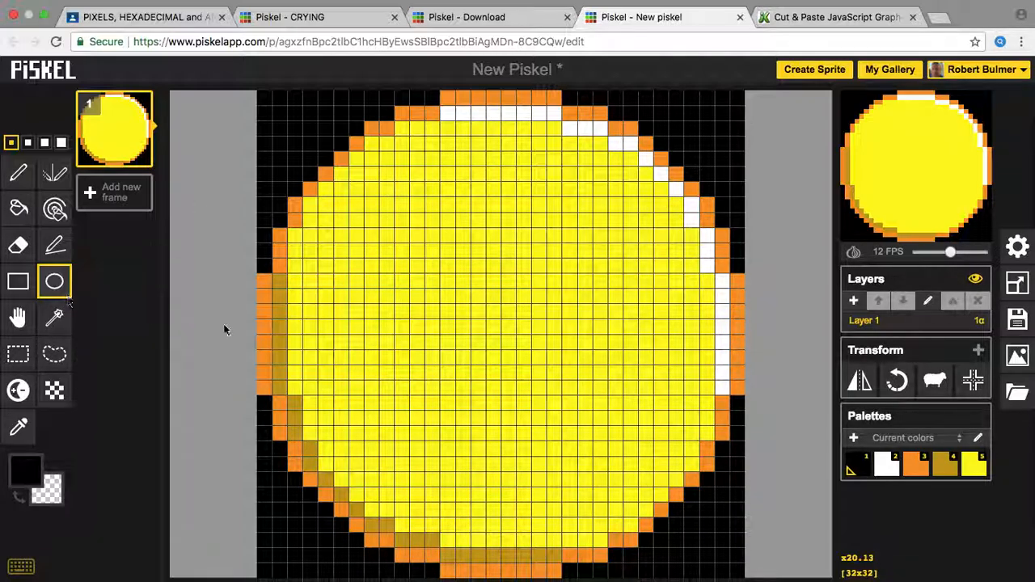
left_click_drag(321, 219, 672, 527)
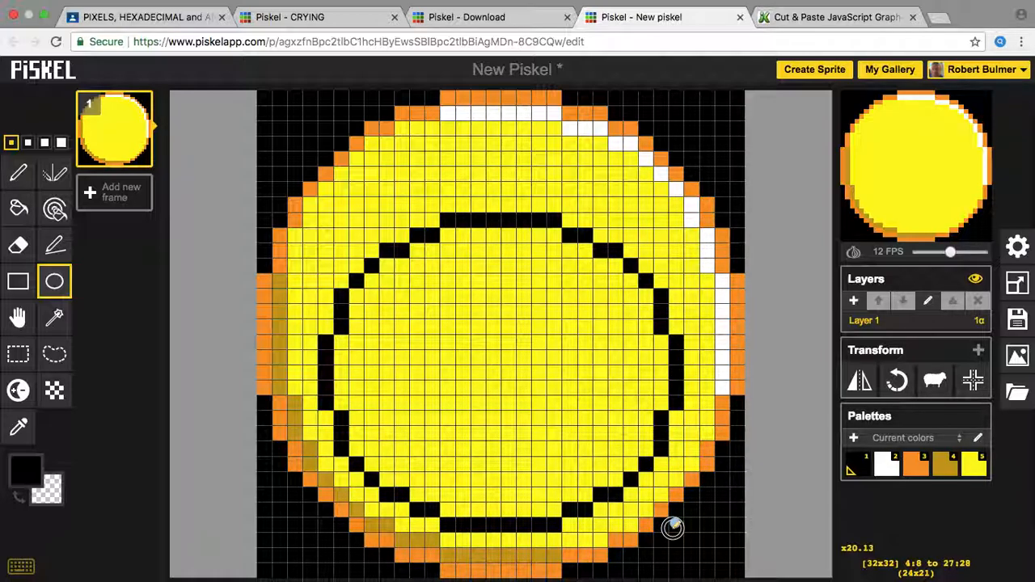
left_click_drag(672, 527, 671, 534)
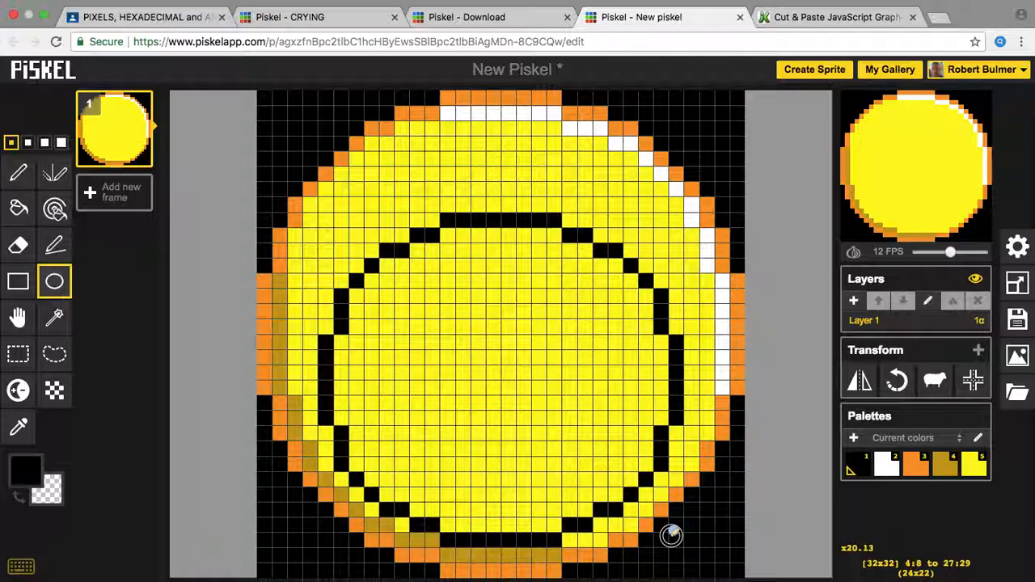
left_click_drag(671, 535, 670, 528)
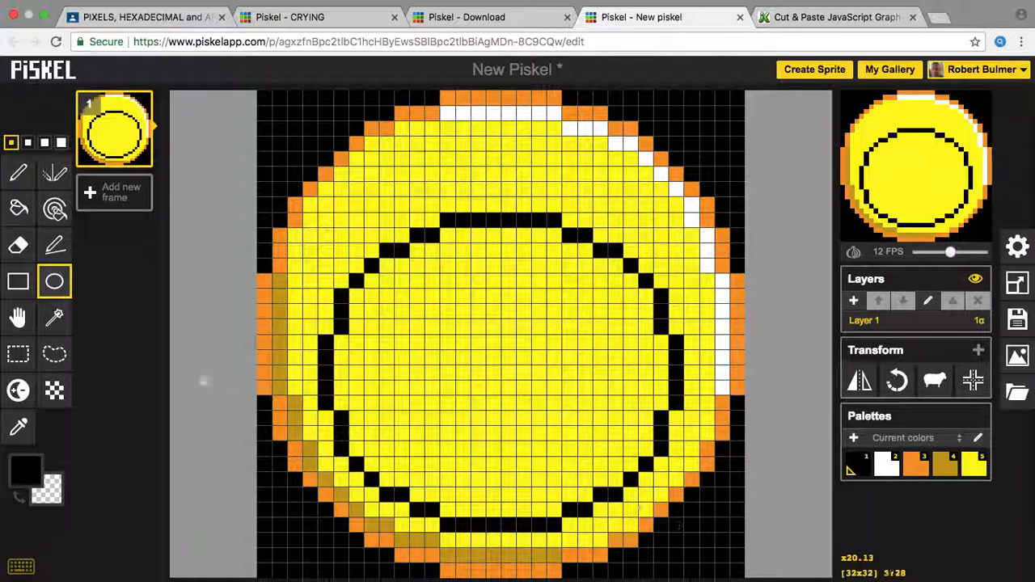
left_click(19, 173)
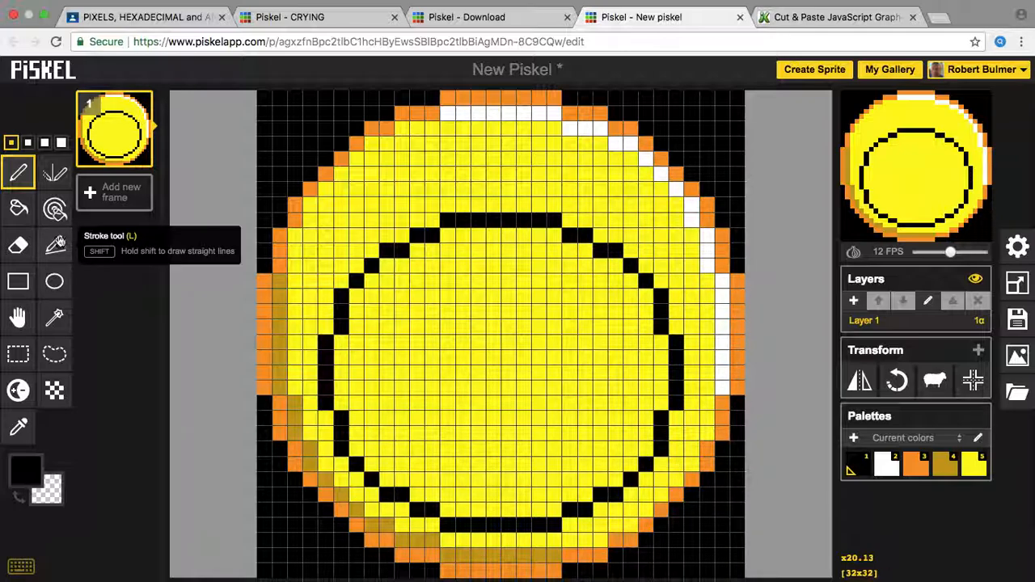
Step: Draw a straight black line across the oval's middle, then a white teeth stripe just below it
left_click(57, 244)
mouse_move(330, 354)
left_mouse_down()
mouse_move(556, 379)
mouse_move(678, 356)
left_mouse_up()
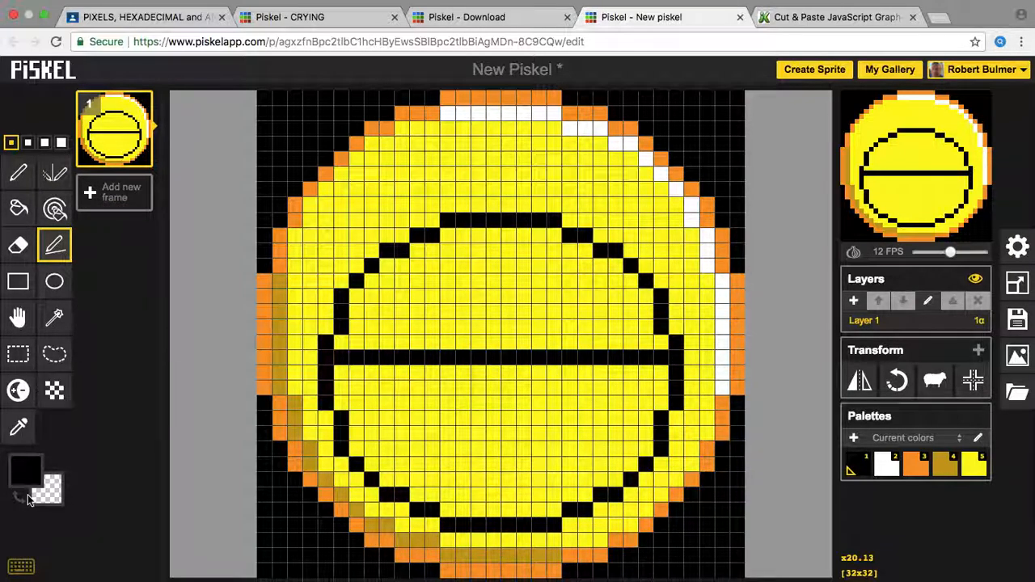
left_click(25, 467)
left_click(25, 322)
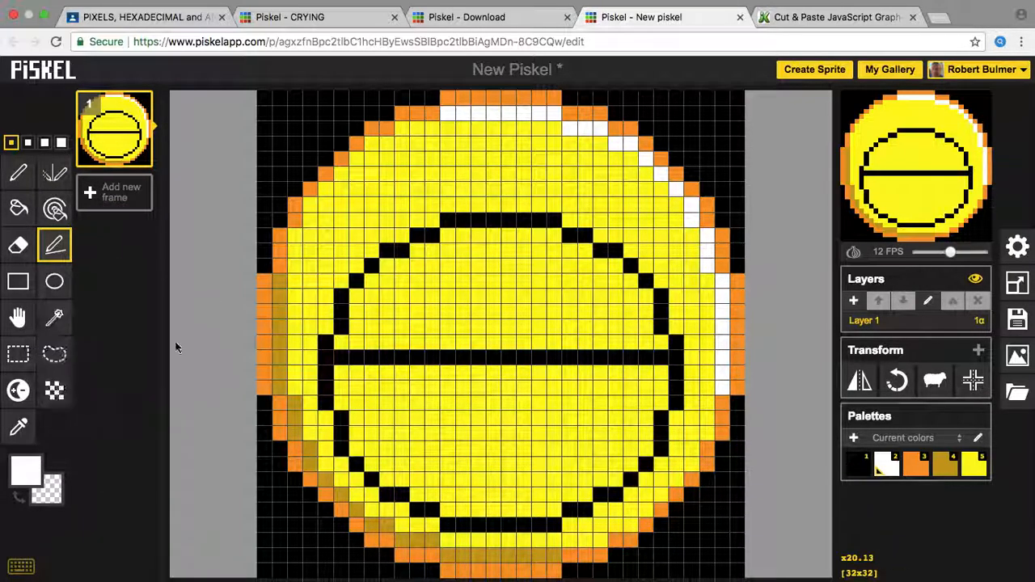
mouse_move(339, 370)
left_mouse_down()
mouse_move(511, 380)
mouse_move(643, 368)
mouse_move(658, 373)
mouse_move(660, 388)
mouse_move(472, 400)
mouse_move(393, 380)
mouse_move(340, 385)
left_mouse_up()
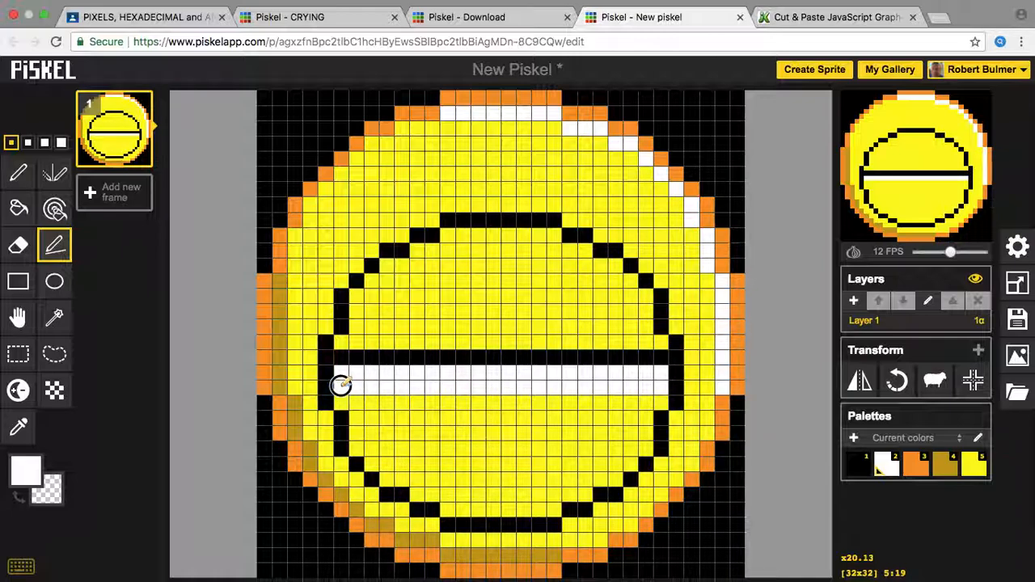
Step: Choose yellow and paint over a stray black pixel beside the oval
left_click(18, 174)
left_click(26, 469)
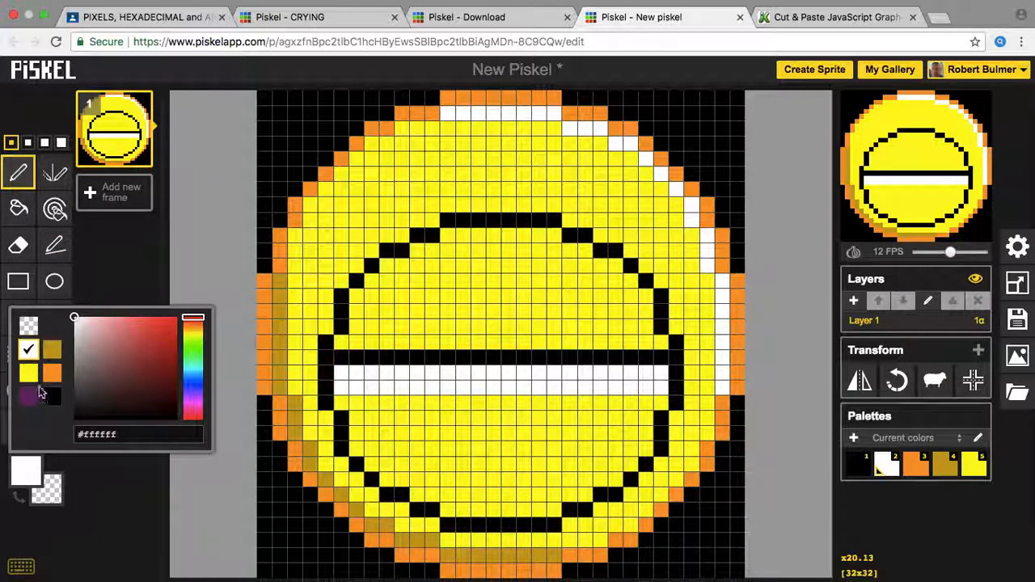
left_click(29, 373)
left_click(325, 338)
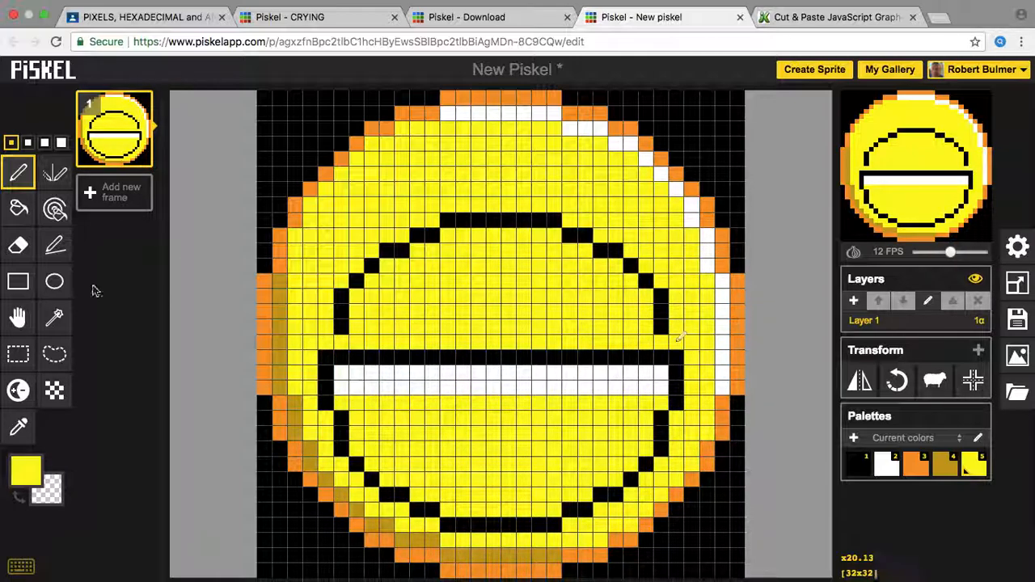
Step: Bucket-fill each black segment of the oval's upper arc yellow, leaving a wide mouth shape
left_click(18, 208)
left_click(340, 311)
left_click(358, 279)
left_click(374, 263)
left_click(385, 251)
left_click(400, 248)
left_click(417, 234)
left_click(446, 221)
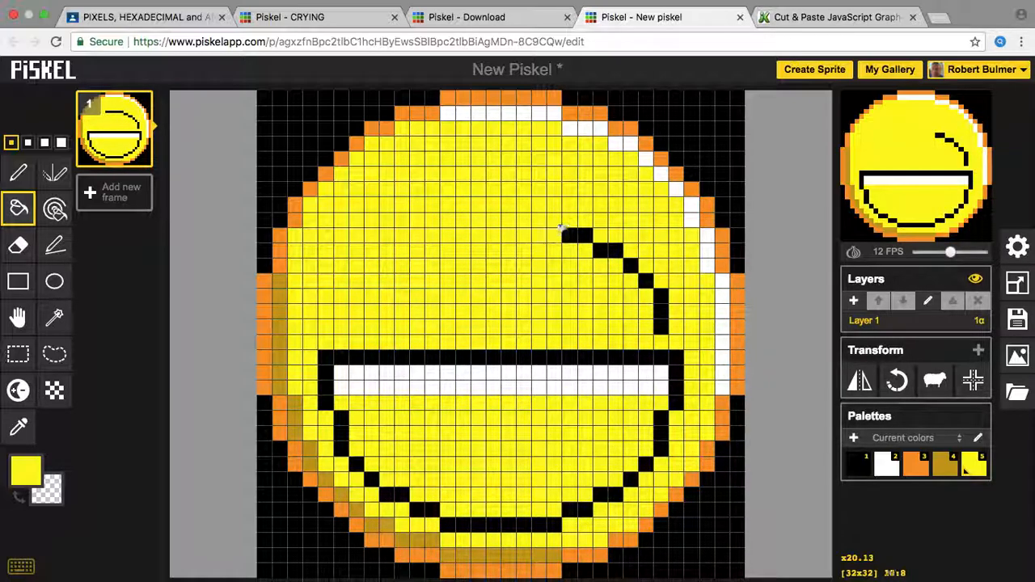
left_click(571, 231)
left_click(604, 249)
left_click(630, 267)
left_click(643, 279)
left_click(657, 298)
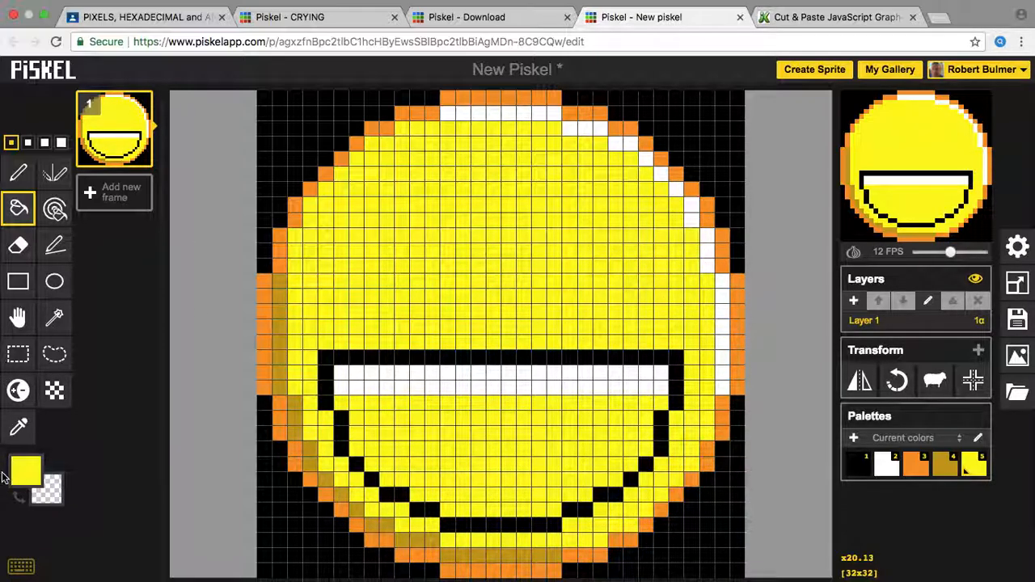
left_click(30, 478)
Step: Fill the mouth interior below the teeth with grey #898989, then set the colour back to black
left_click_drag(114, 380, 58, 385)
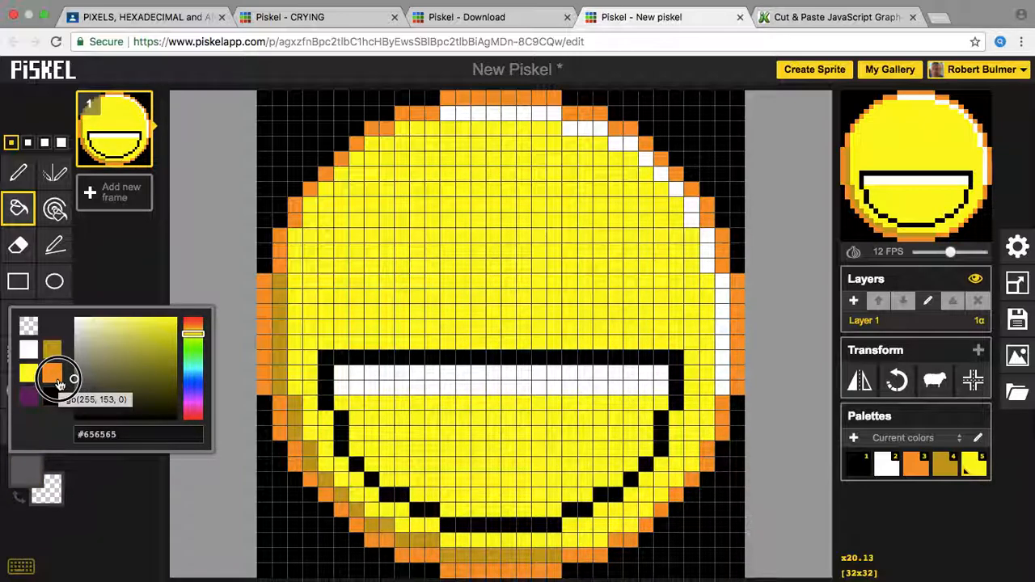
left_click_drag(58, 385, 56, 372)
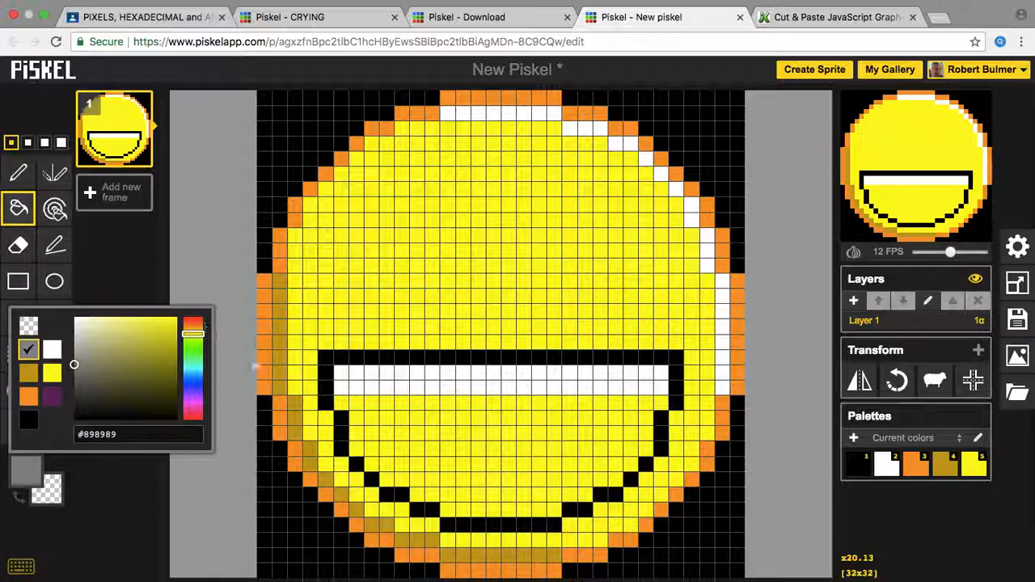
left_click(355, 431)
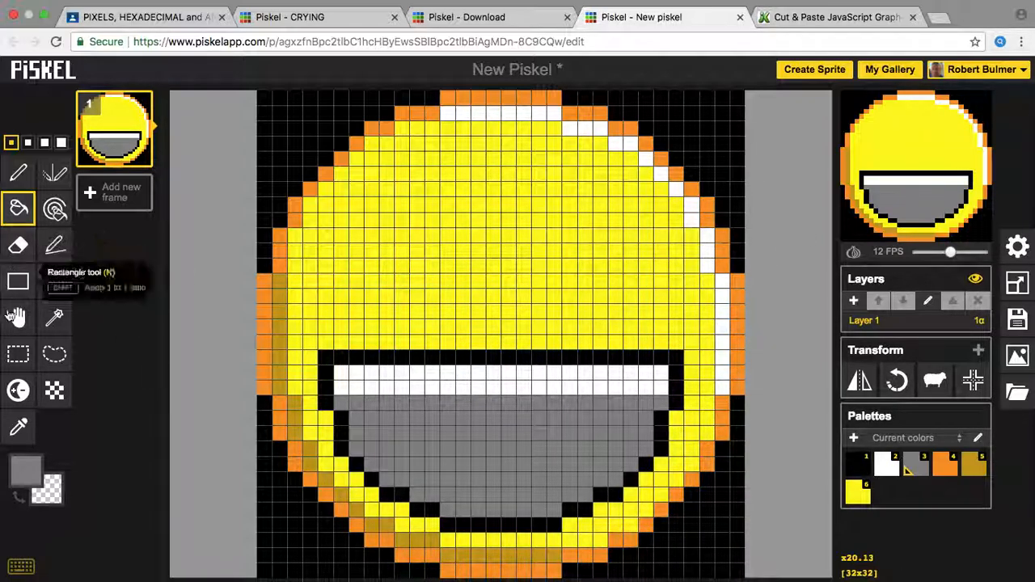
left_click(23, 477)
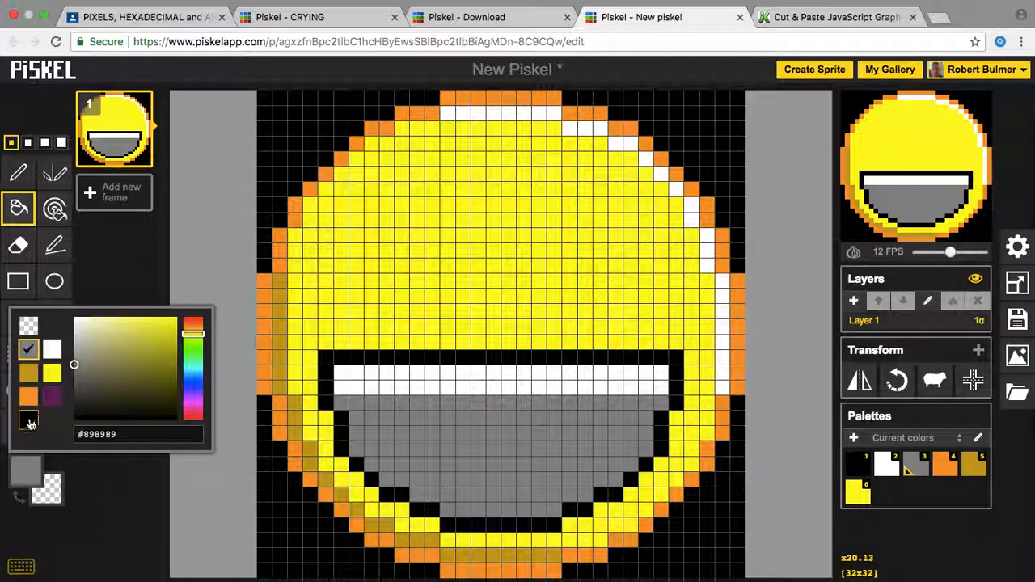
left_click(25, 425)
left_click(54, 289)
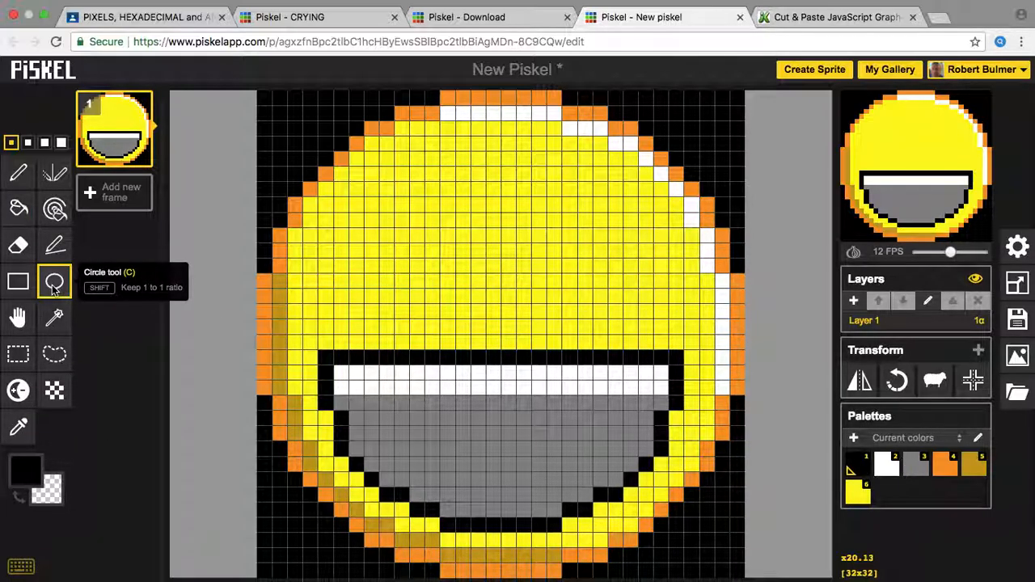
Step: Sketch mirrored eye strokes with the Vertical Mirror pen, then undo them
left_click(50, 181)
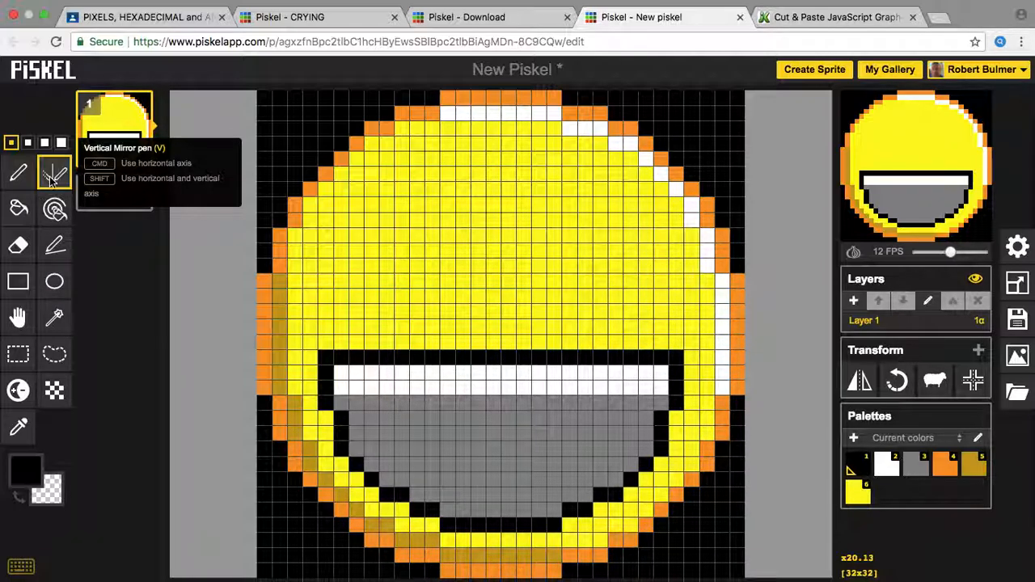
left_click(500, 167)
mouse_move(501, 168)
left_mouse_down()
mouse_move(502, 280)
mouse_move(386, 244)
mouse_move(382, 207)
mouse_move(433, 153)
mouse_move(481, 177)
left_mouse_up()
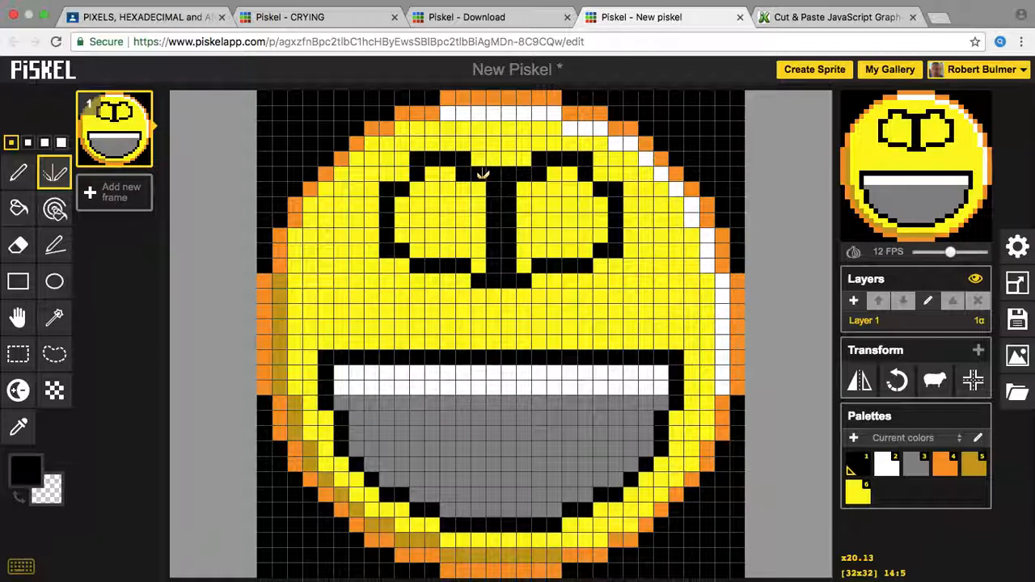
key("ctrl+z")
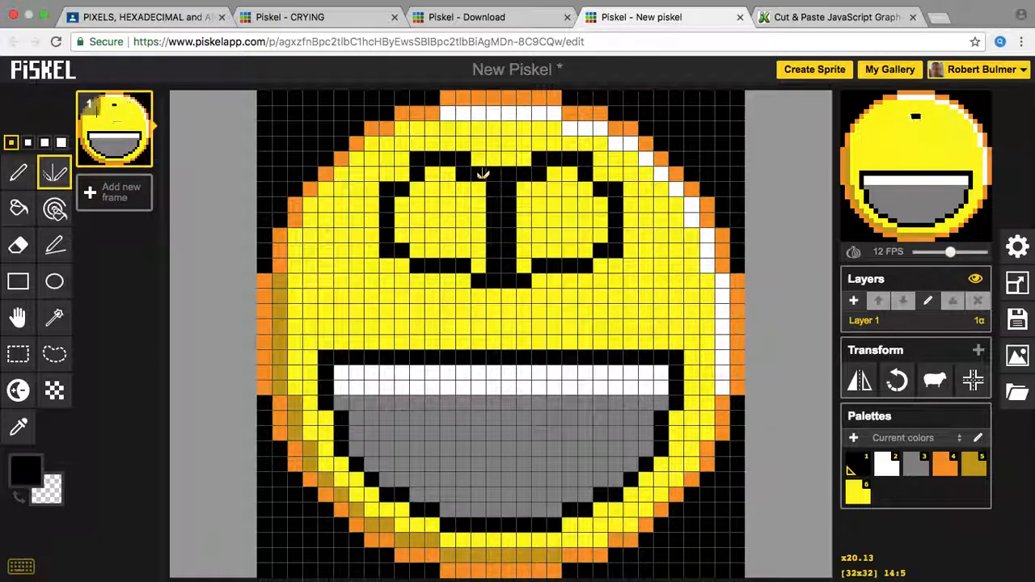
key("ctrl+z")
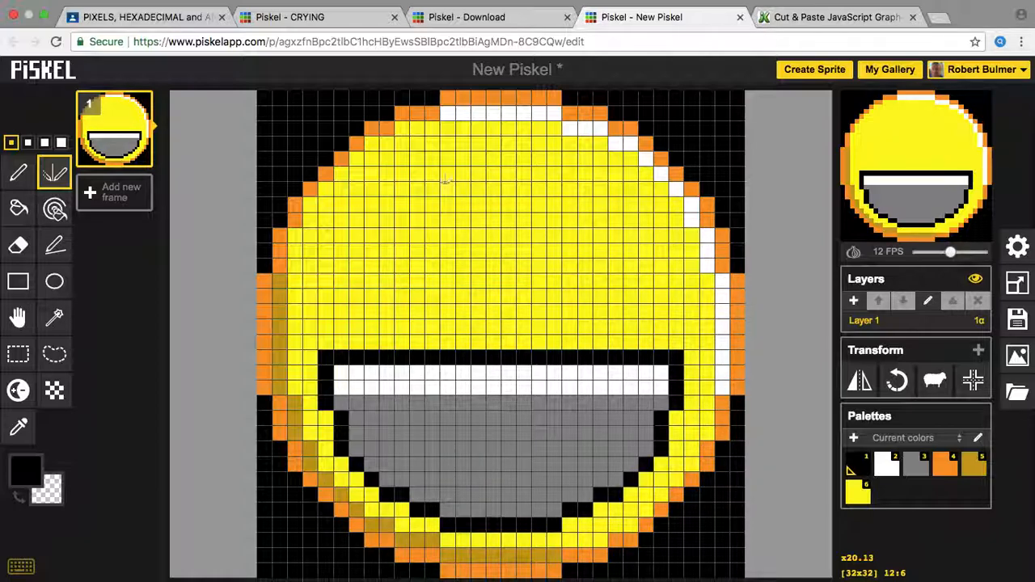
Step: Redraw two mirrored tall rectangular black eye outlines above the mouth
left_click_drag(445, 175, 421, 172)
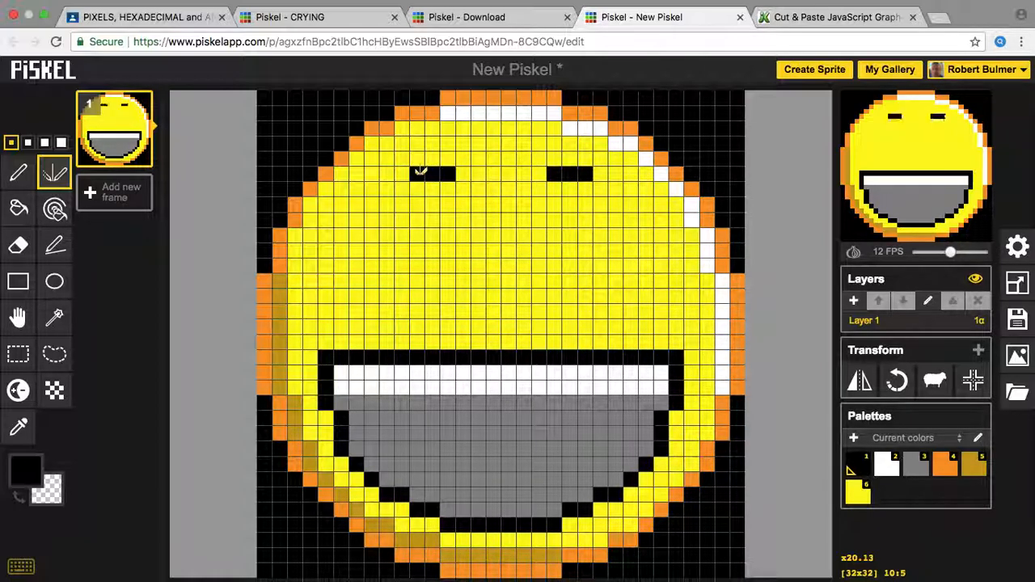
left_click(402, 187)
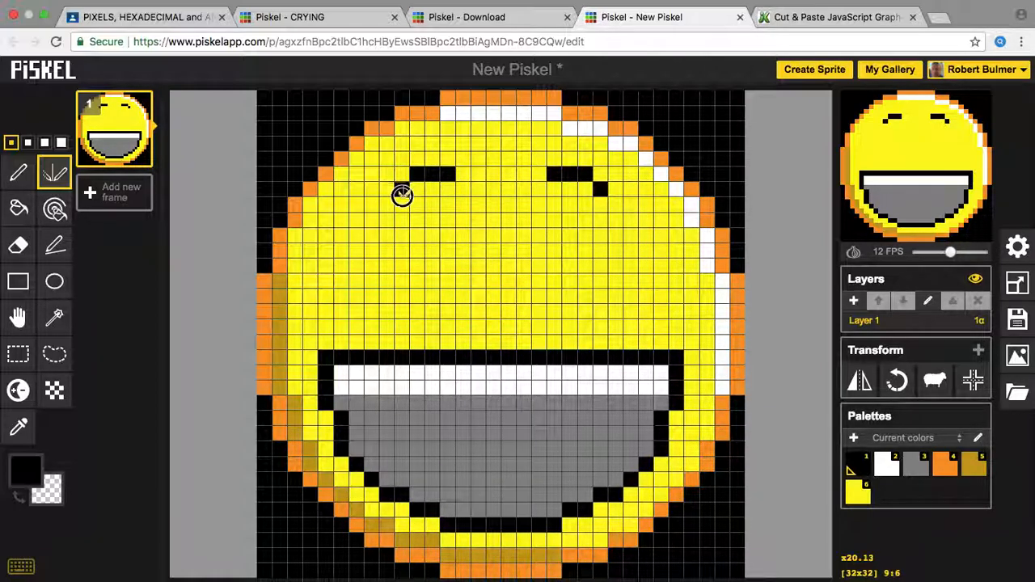
mouse_move(402, 196)
left_mouse_down()
mouse_move(401, 262)
mouse_move(428, 279)
mouse_move(463, 263)
mouse_move(460, 179)
left_mouse_up()
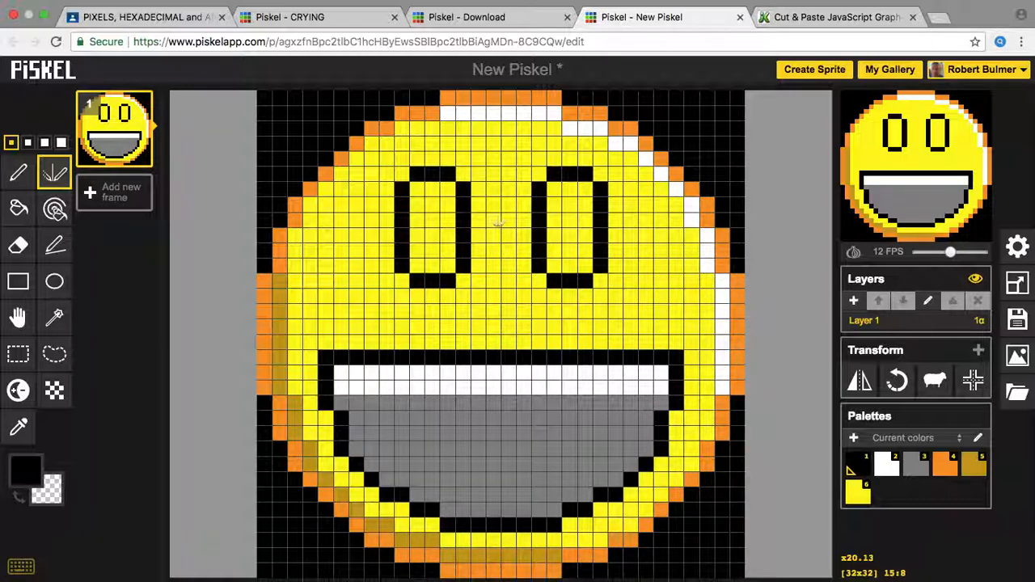
left_click(19, 208)
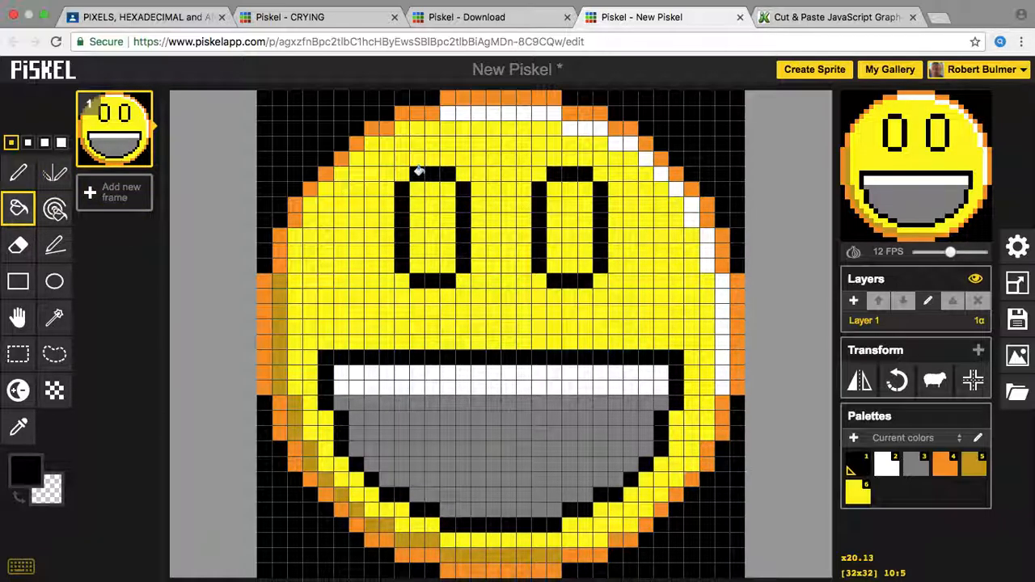
Step: Paint over the black top rows of both eyes in yellow
left_click(23, 469)
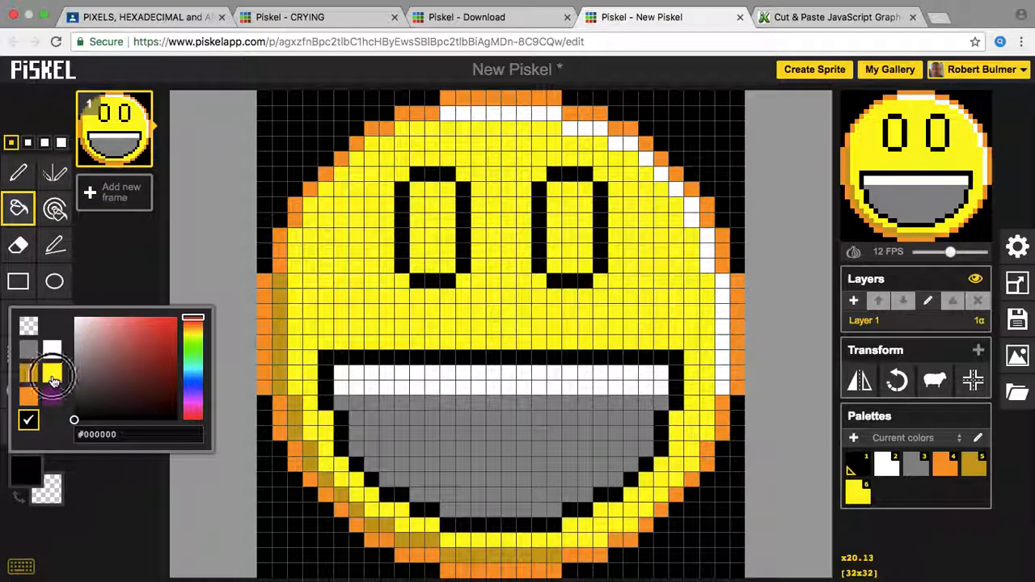
left_click(51, 379)
left_click(421, 173)
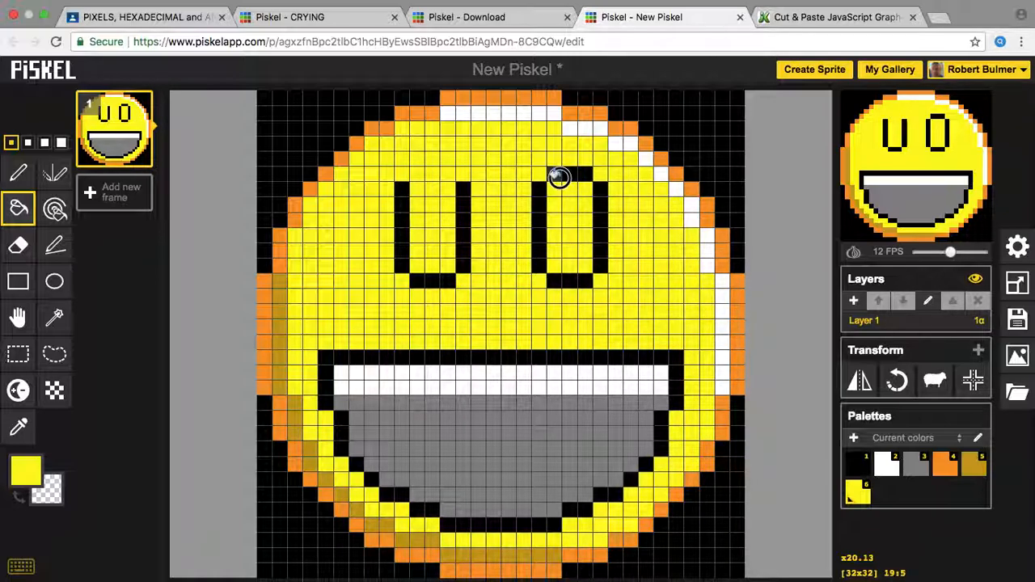
left_click(559, 177)
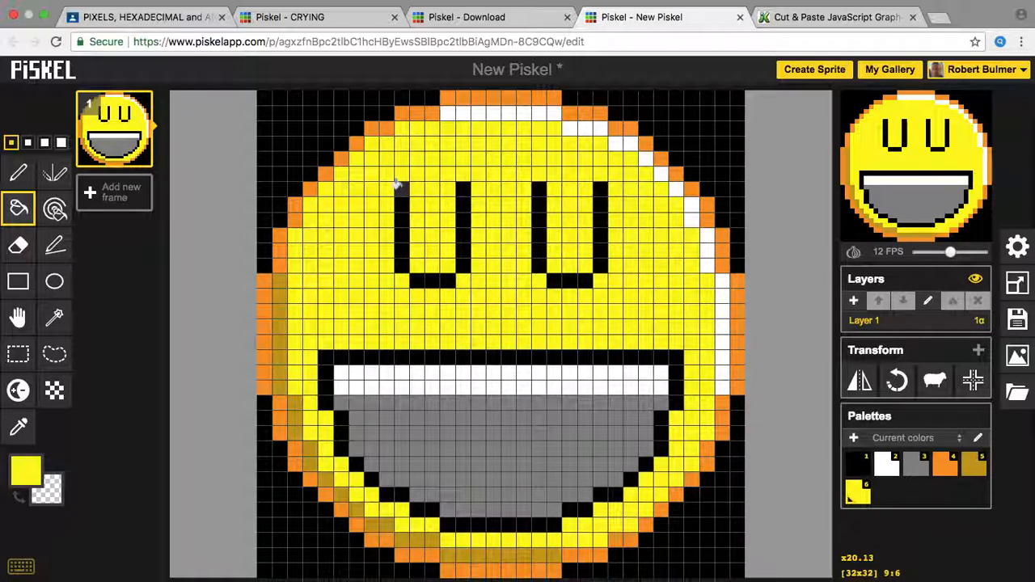
left_click(18, 173)
left_click_drag(405, 185, 460, 193)
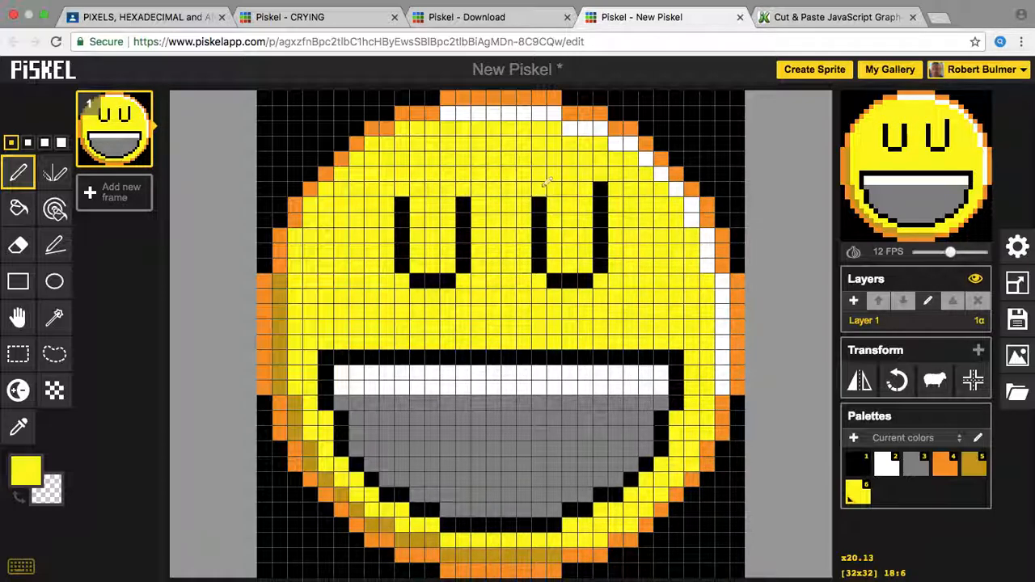
left_click(602, 187)
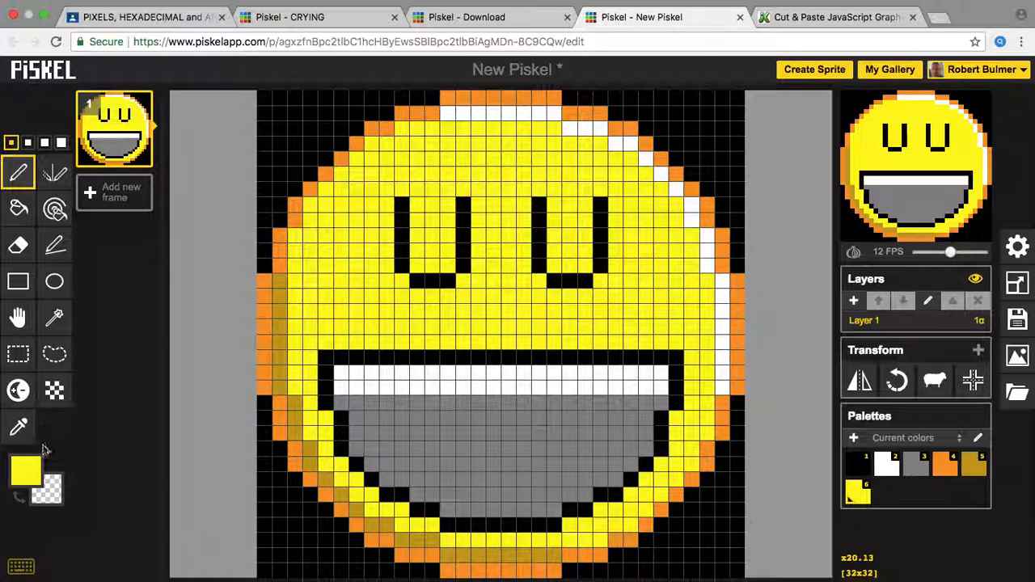
Step: Redraw black tops on both eyes, then switch to the Piskel Download tab
left_click(25, 469)
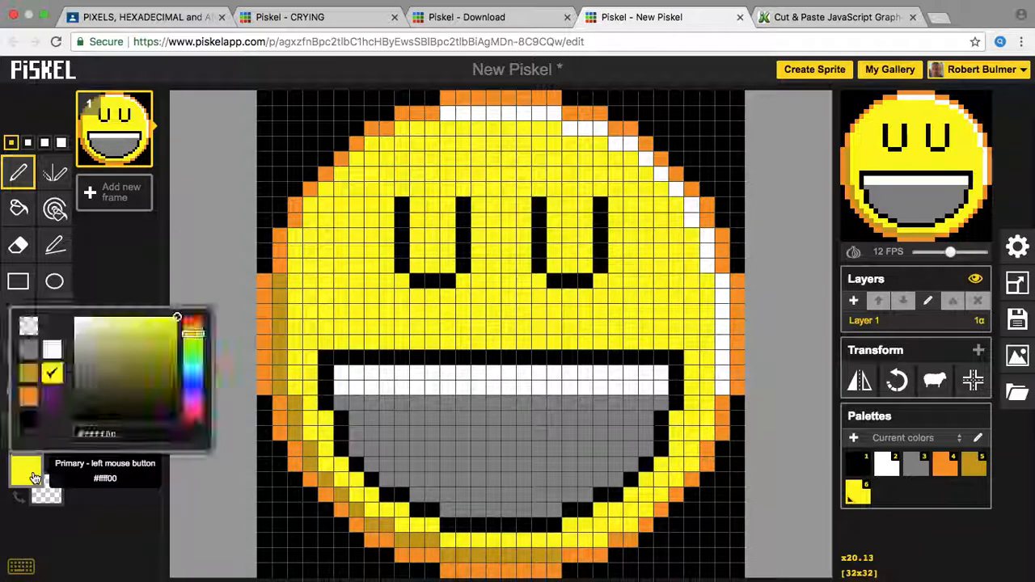
left_click(31, 416)
mouse_move(426, 184)
left_mouse_down()
mouse_move(411, 185)
mouse_move(458, 183)
left_mouse_up()
left_click_drag(548, 187, 596, 189)
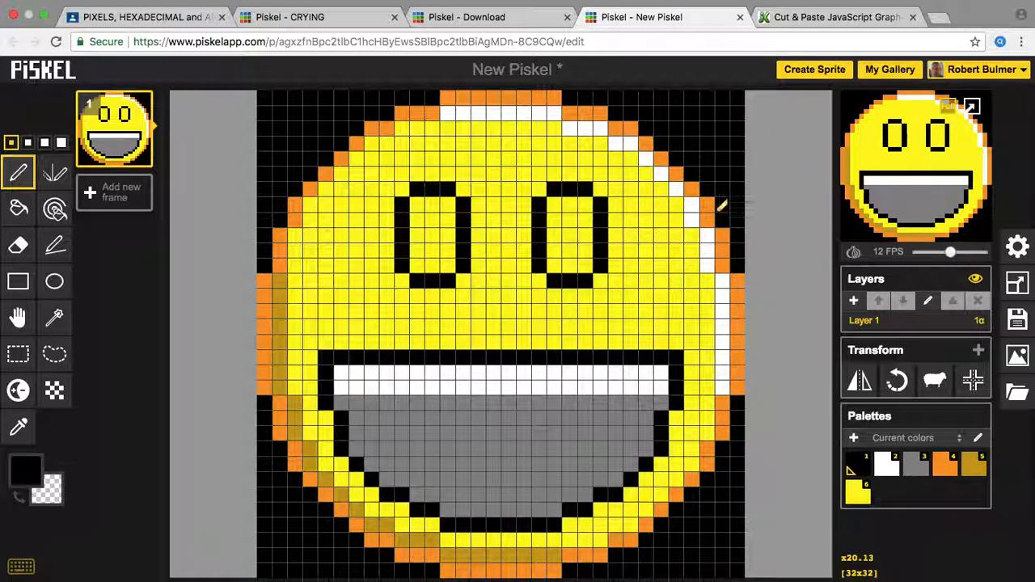
left_click(485, 17)
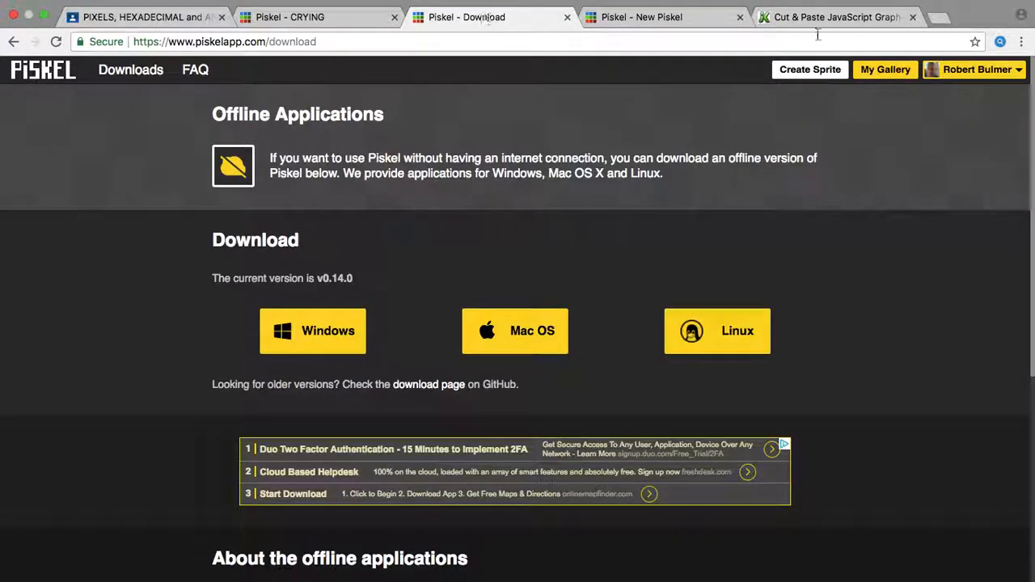
Step: Open My Gallery in a new tab to view saved sprites, then return to the New Piskel editor
left_click(890, 72)
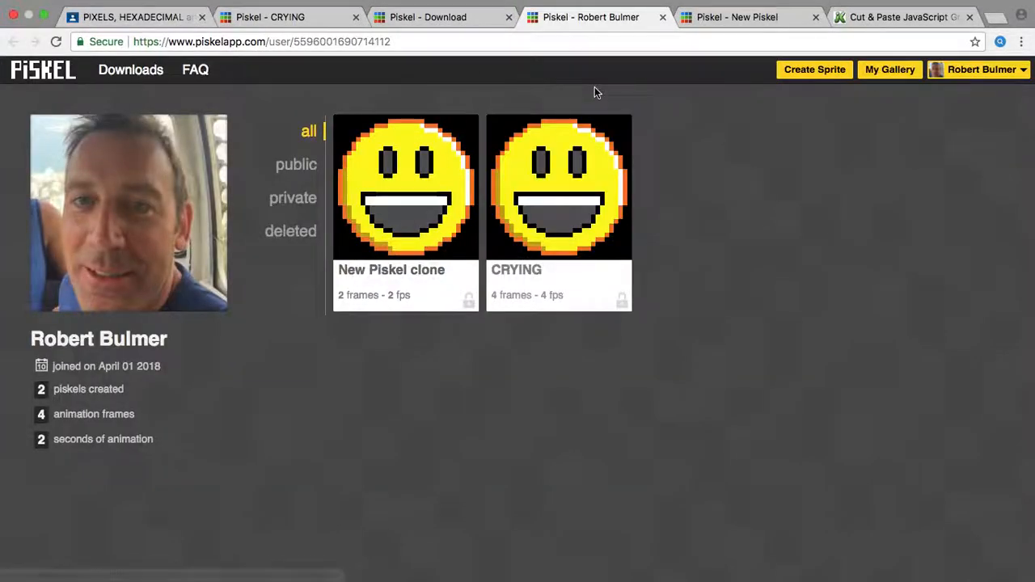
mouse_move(435, 157)
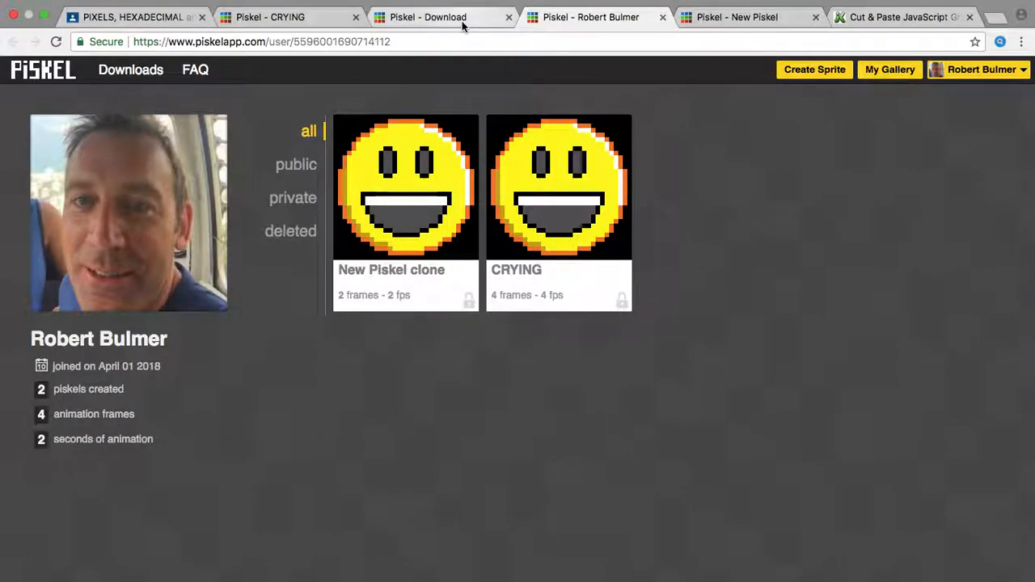
left_click(719, 17)
left_click(25, 469)
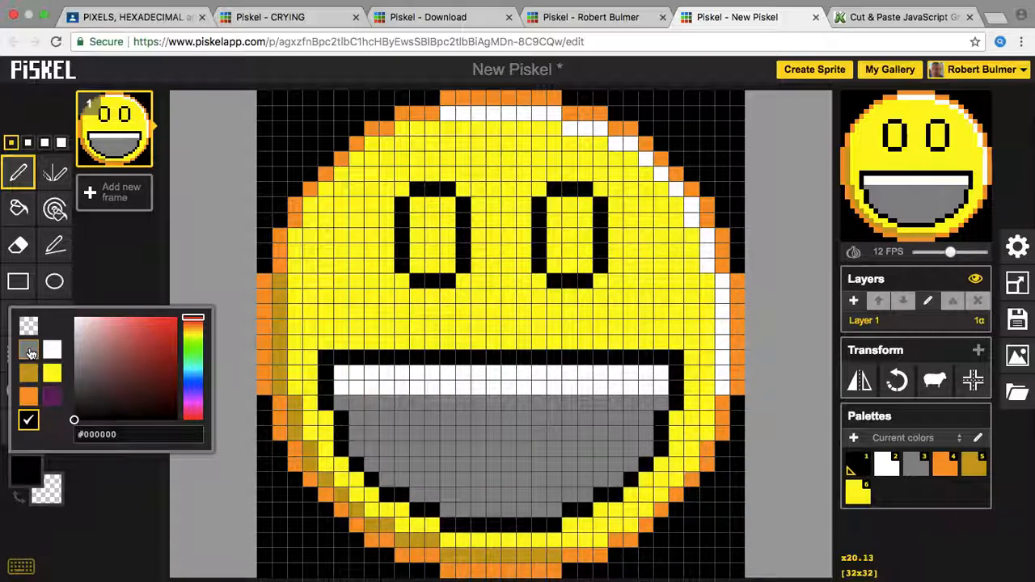
Step: Choose the palette grey as drawing colour after briefly trying orange and dark yellow
left_click(922, 471)
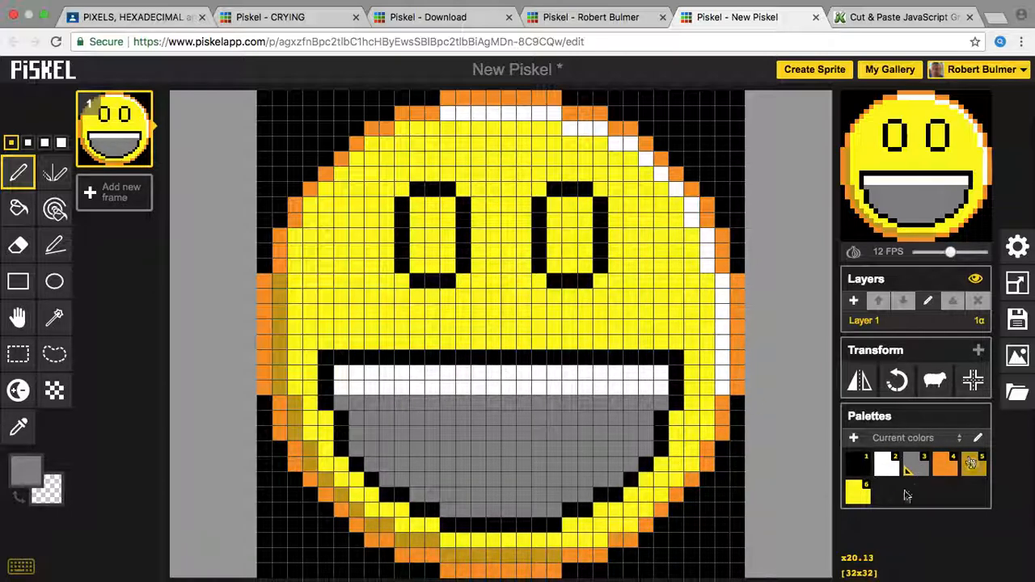
left_click(26, 468)
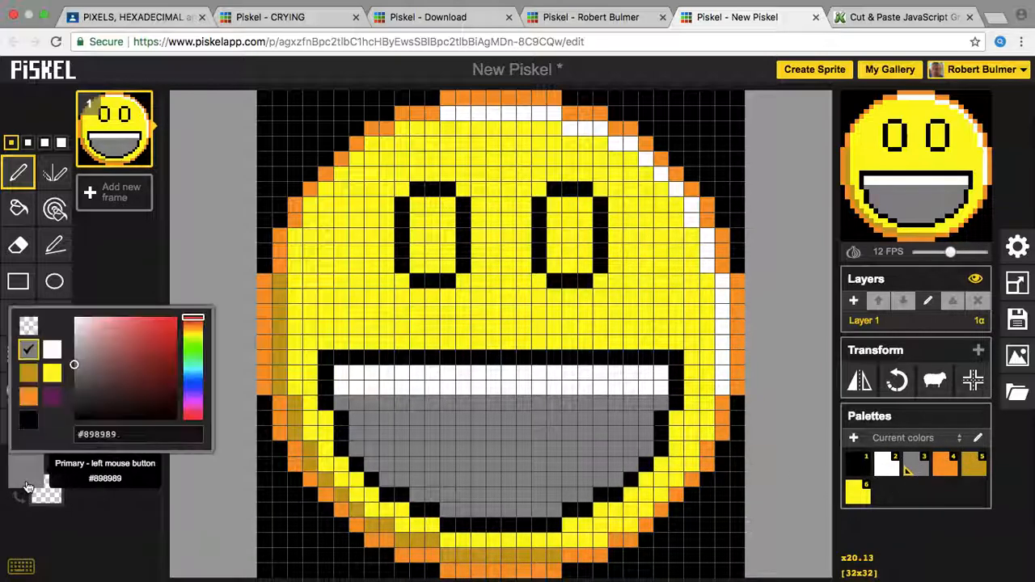
left_click(943, 467)
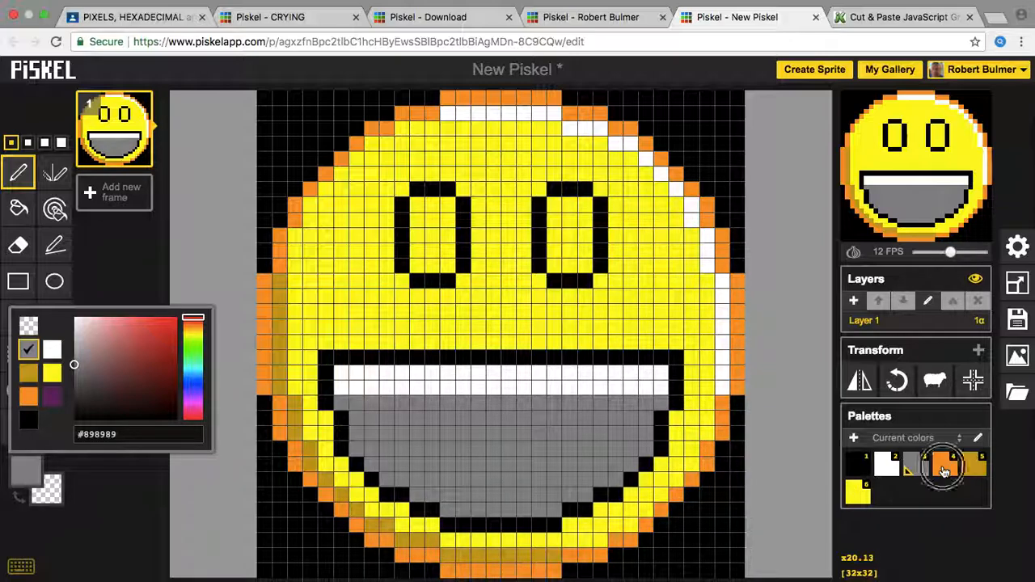
left_click(985, 476)
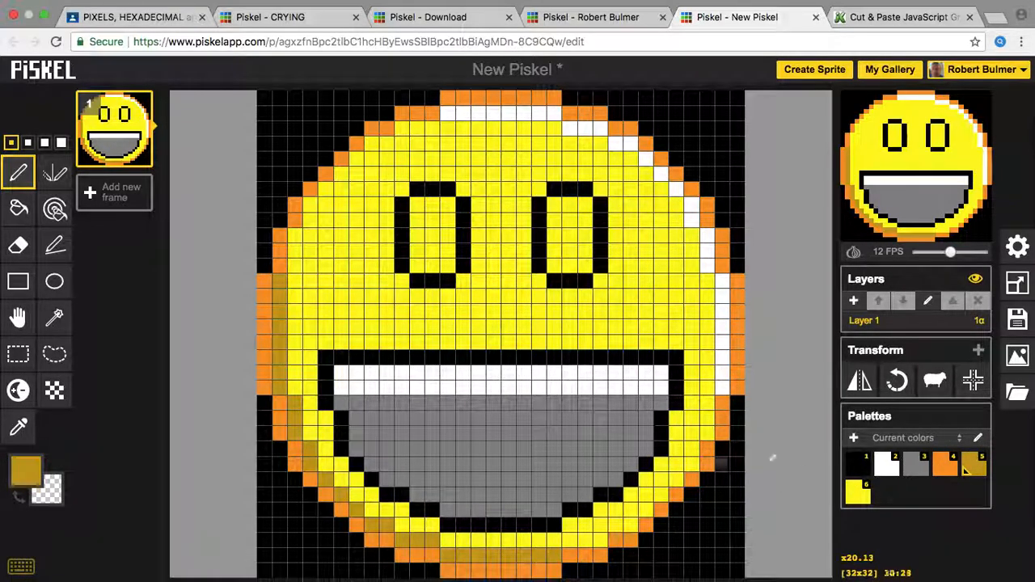
left_click(912, 466)
Step: Fill the interiors of both eyes grey with the paint bucket
left_click(570, 234)
left_click(19, 207)
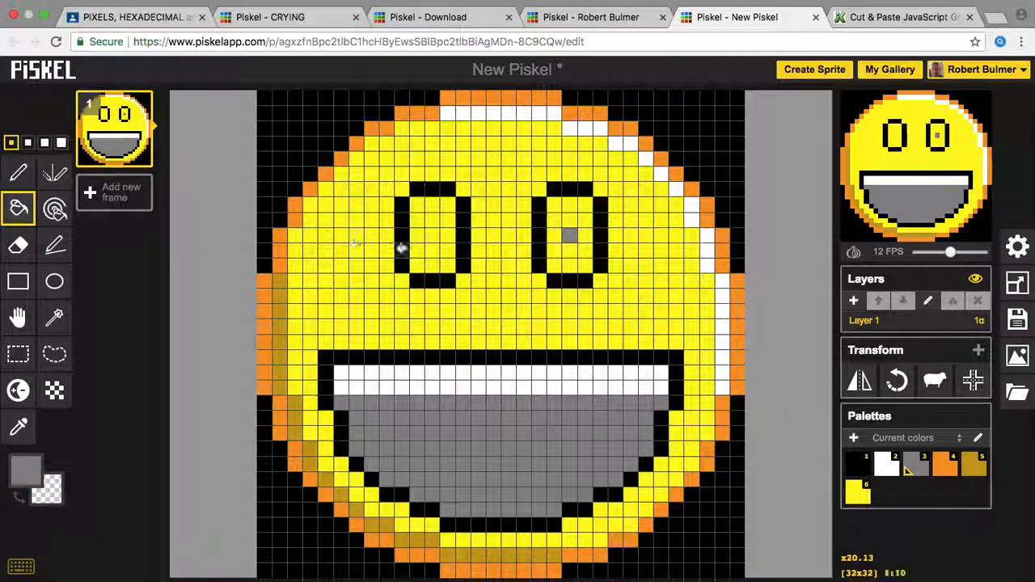
left_click(429, 233)
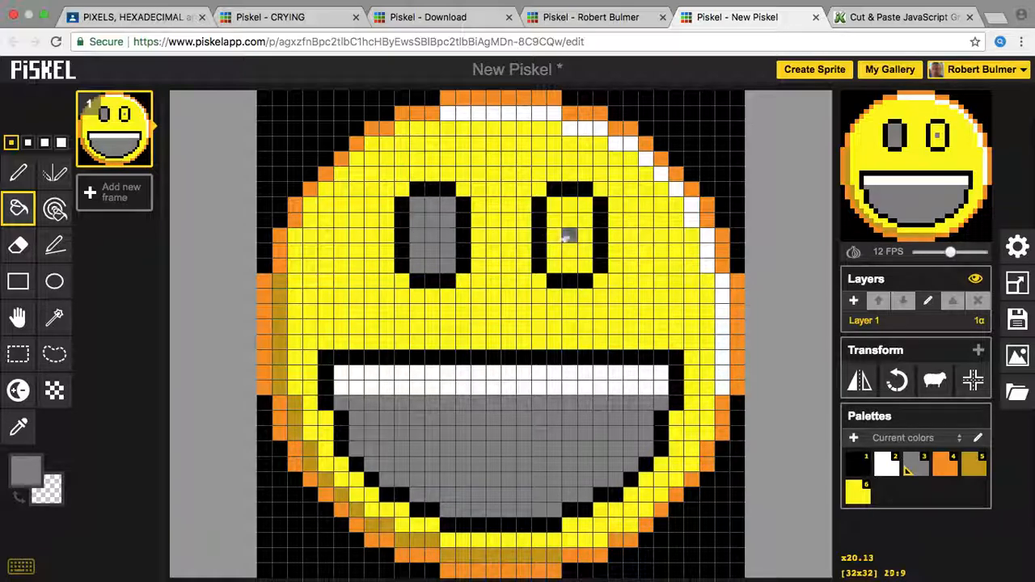
left_click(569, 235)
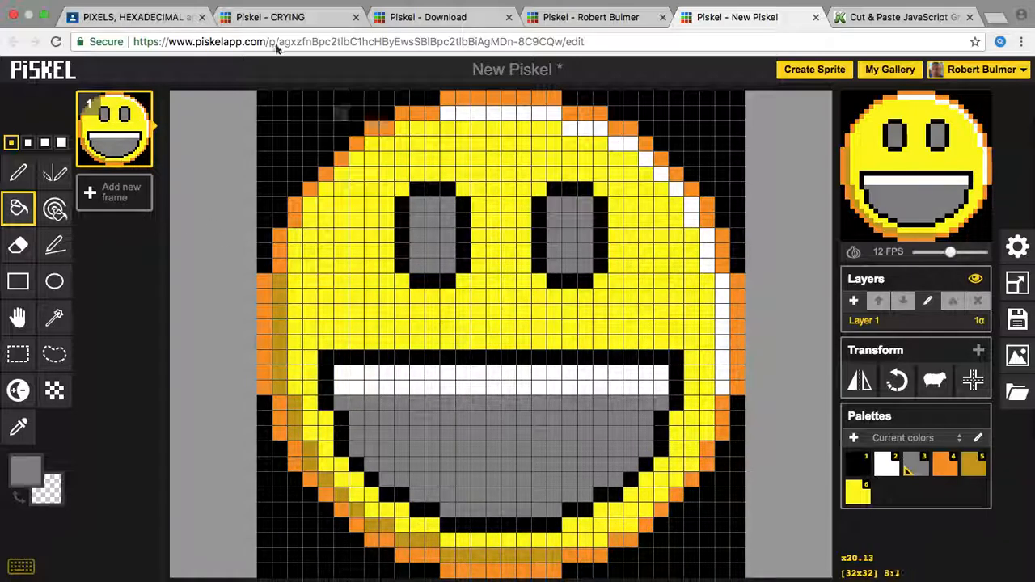
left_click(133, 17)
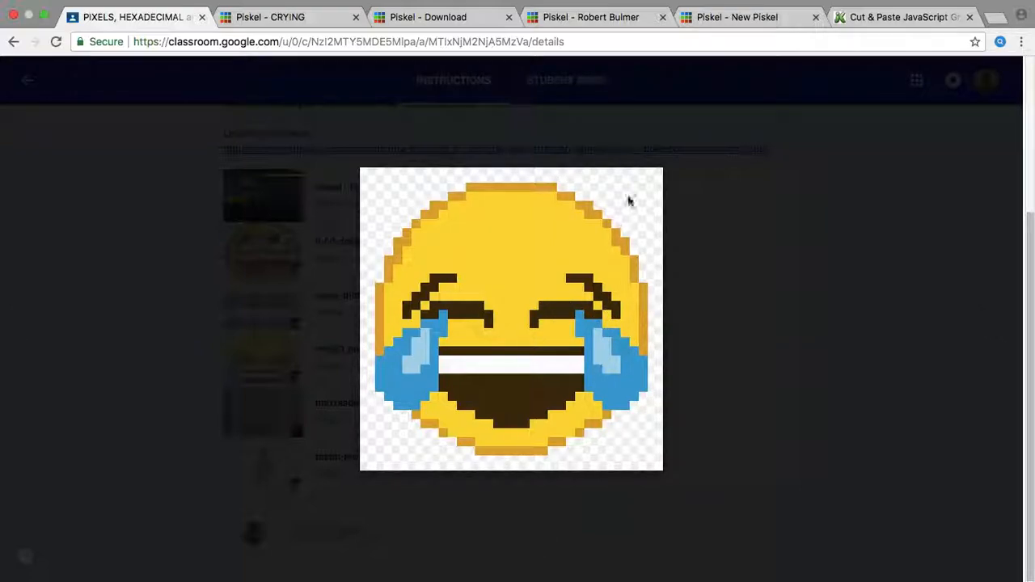
left_click(745, 12)
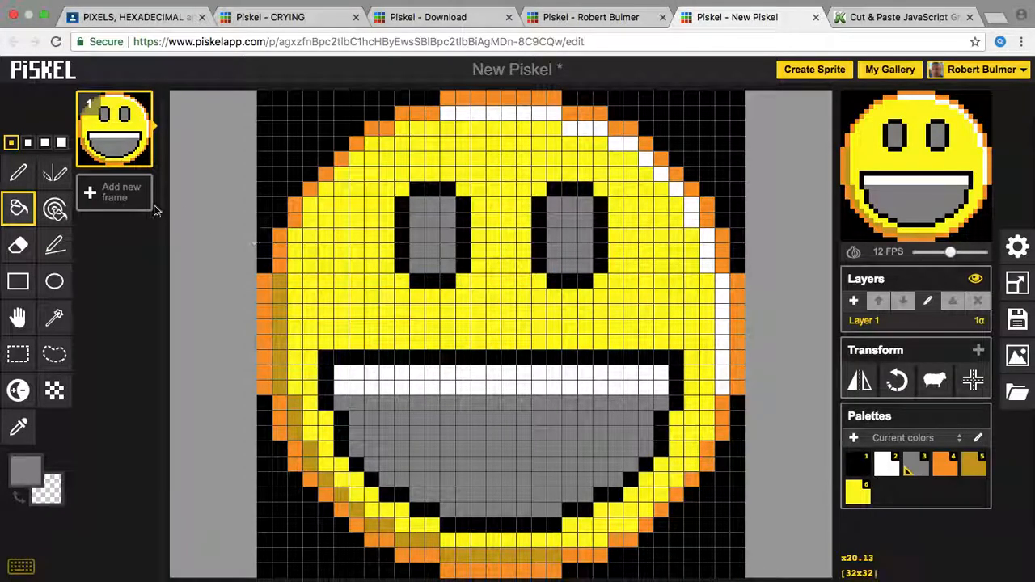
Step: Duplicate frame 1 into a second frame and pick yellow as the colour
mouse_move(109, 144)
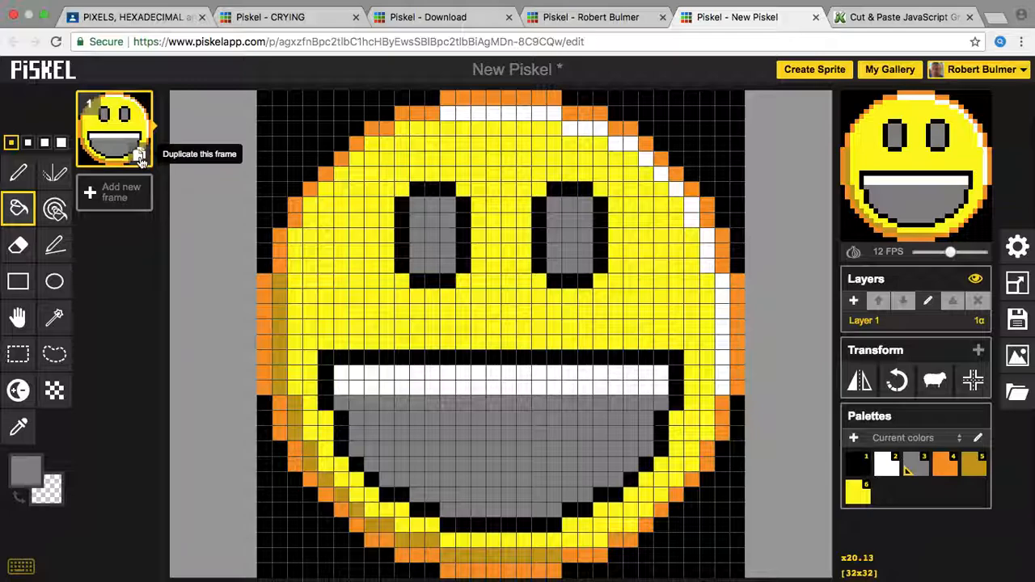
left_click(140, 159)
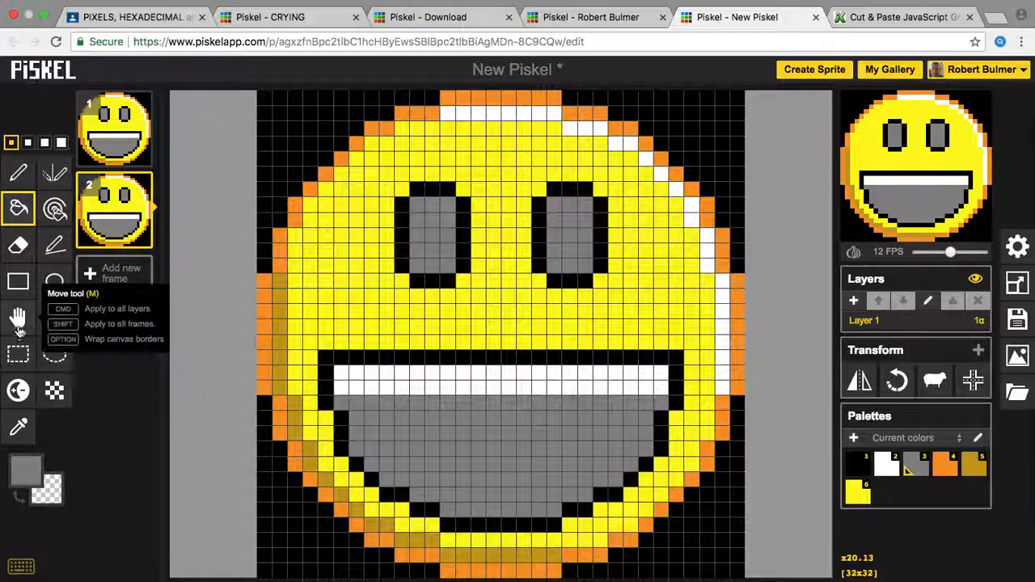
left_click(28, 468)
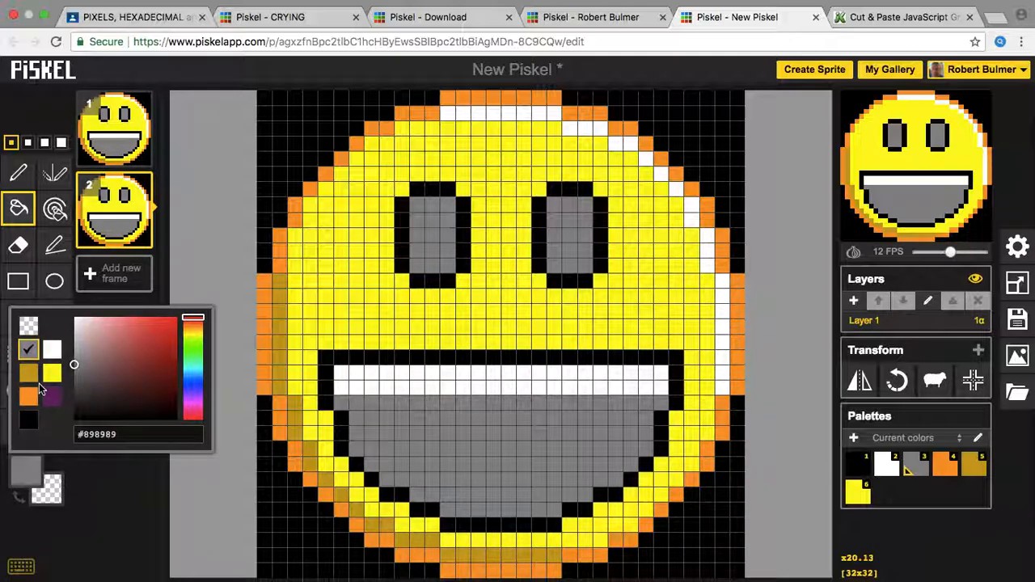
left_click(50, 374)
Step: In frame 2, bucket-fill both eyes' grey interiors and black outlines yellow
left_click(415, 233)
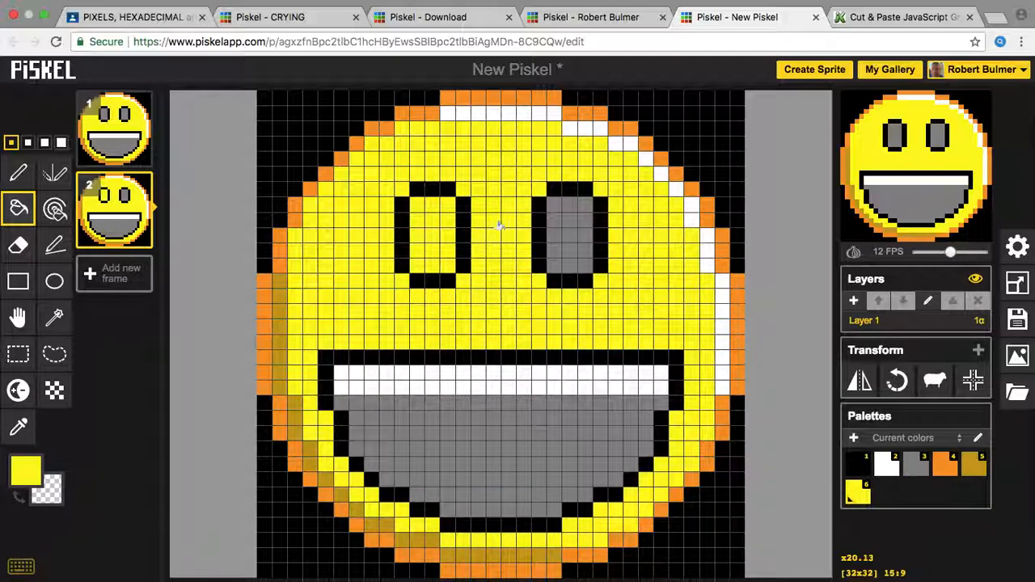
left_click(465, 244)
left_click(568, 238)
left_click(601, 244)
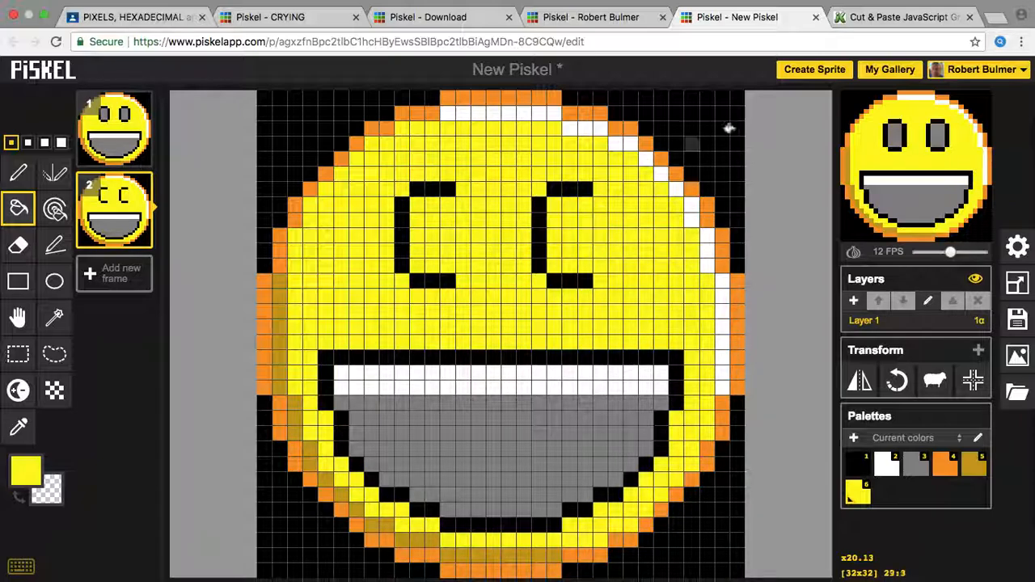
left_click(587, 190)
left_click(539, 221)
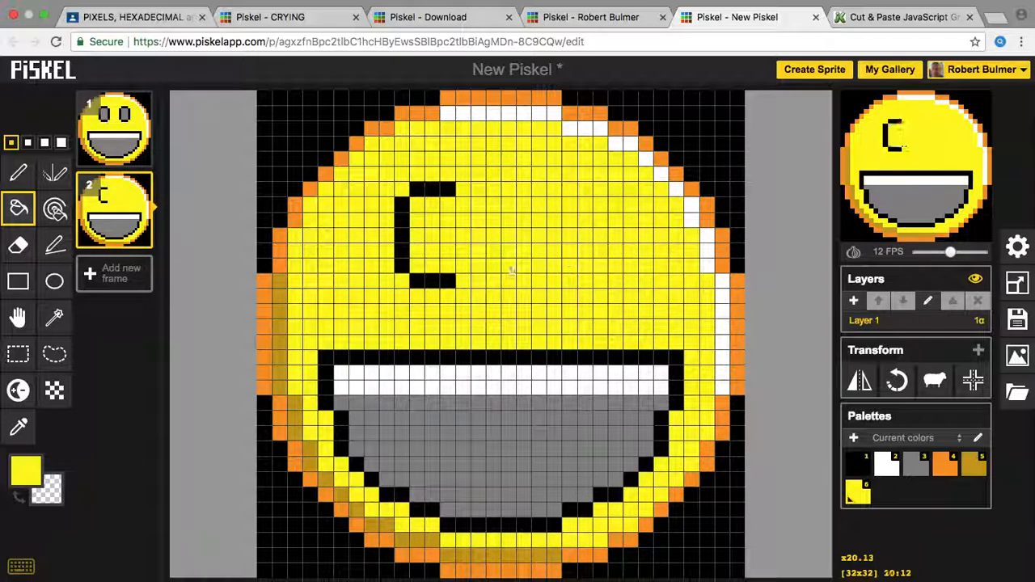
left_click(429, 277)
left_click(401, 238)
left_click(428, 190)
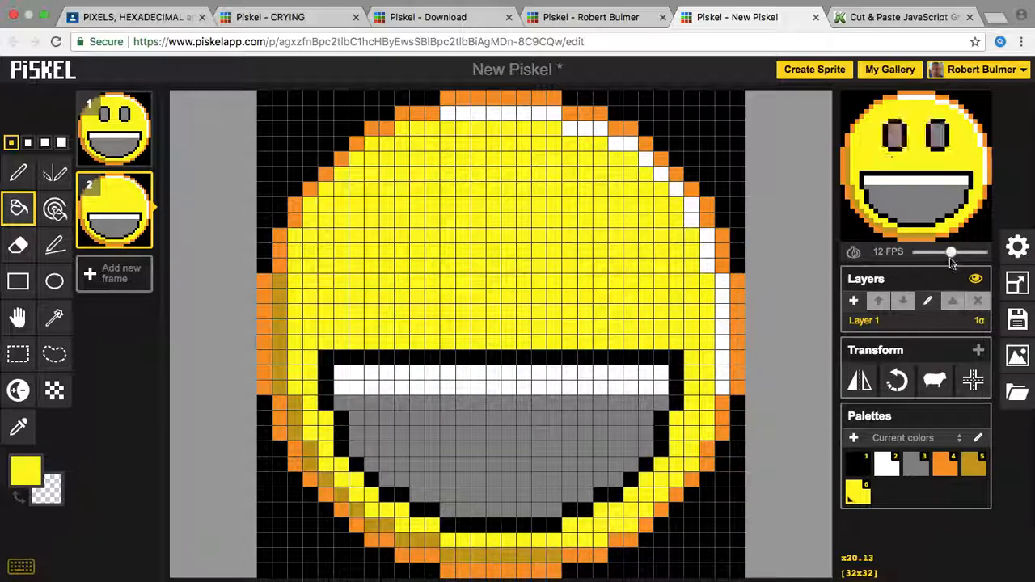
Step: Toggle onion skin on and off, then drag the frame rate to 24 and back to 0 FPS
left_click(854, 252)
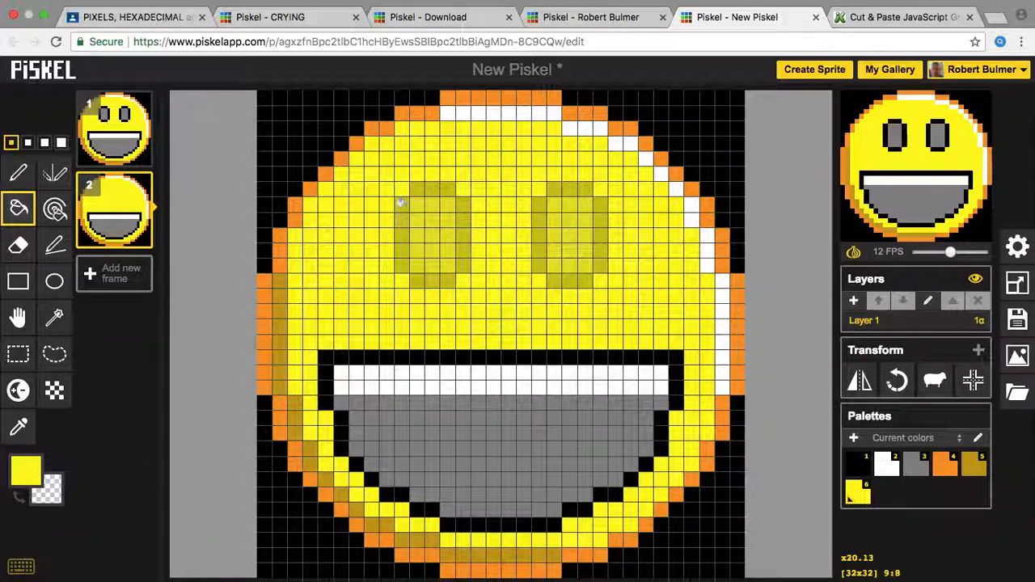
left_click(855, 253)
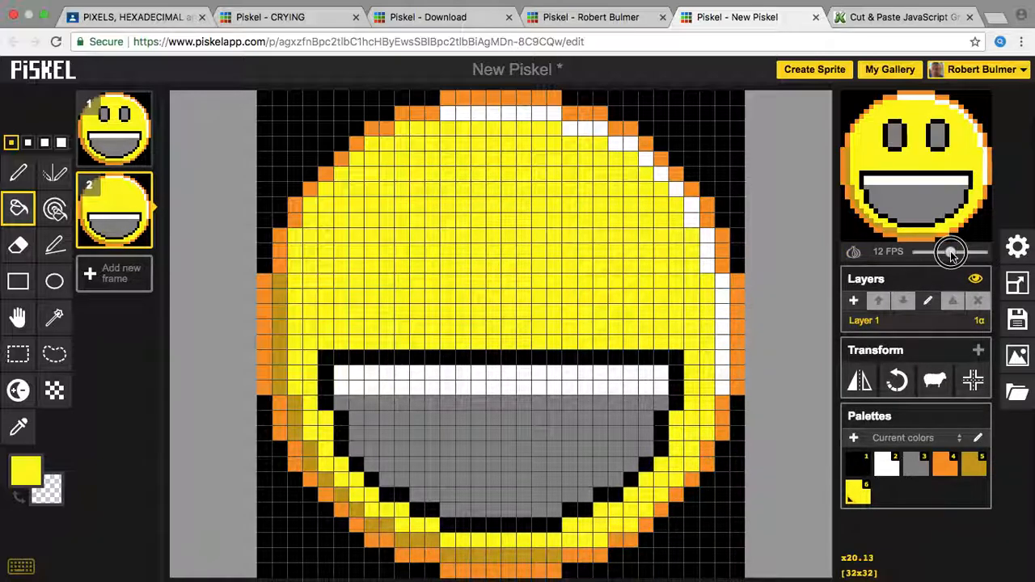
left_click_drag(951, 253, 983, 254)
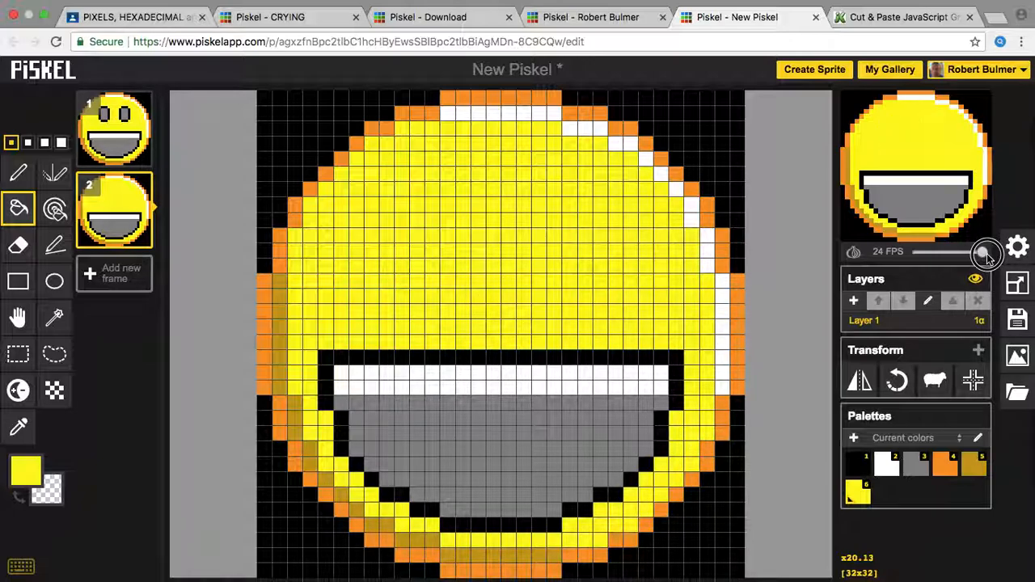
left_click_drag(985, 254, 904, 270)
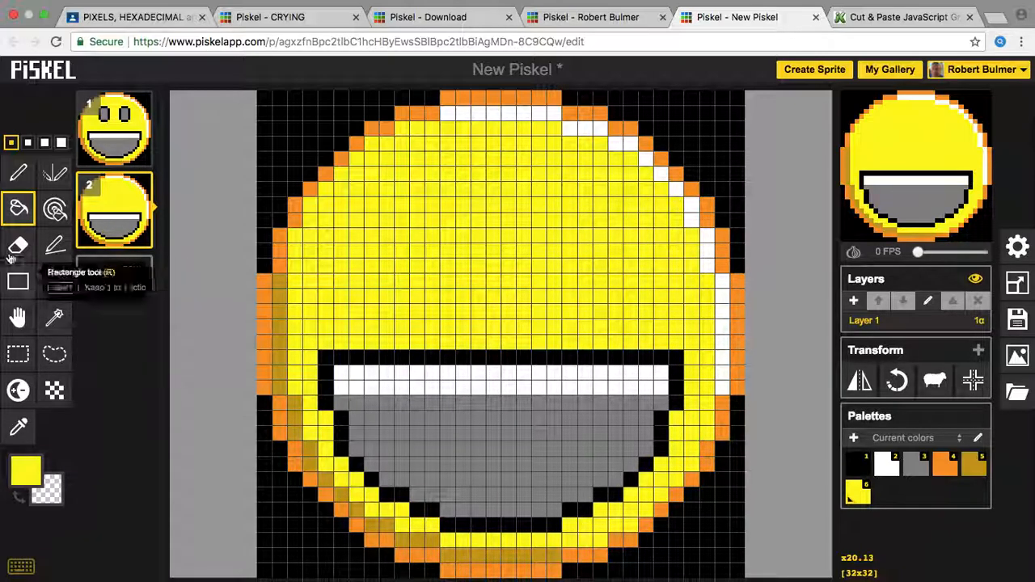
Step: Choose the Vertical Mirror pen and pick black as the primary colour
left_click(54, 173)
left_click(27, 459)
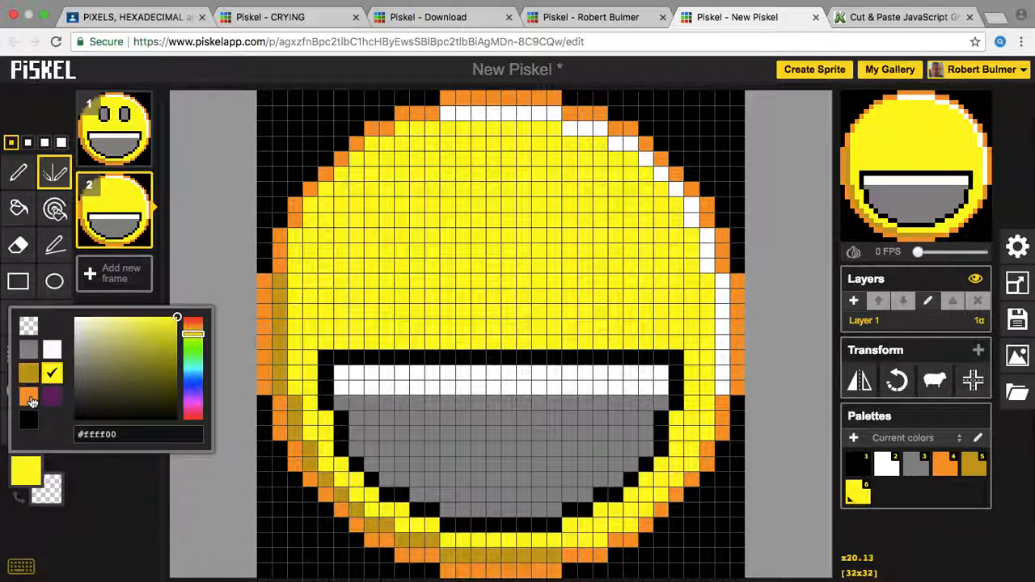
left_click(28, 419)
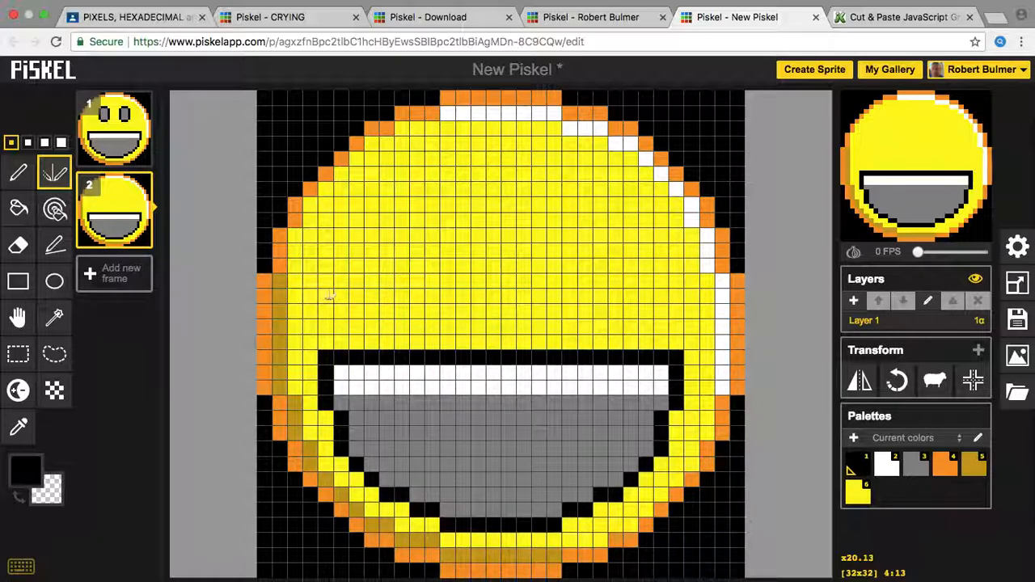
Step: Draw mirrored black horizontal squinting eye lines on frame 2
left_click(329, 298)
left_click(326, 283)
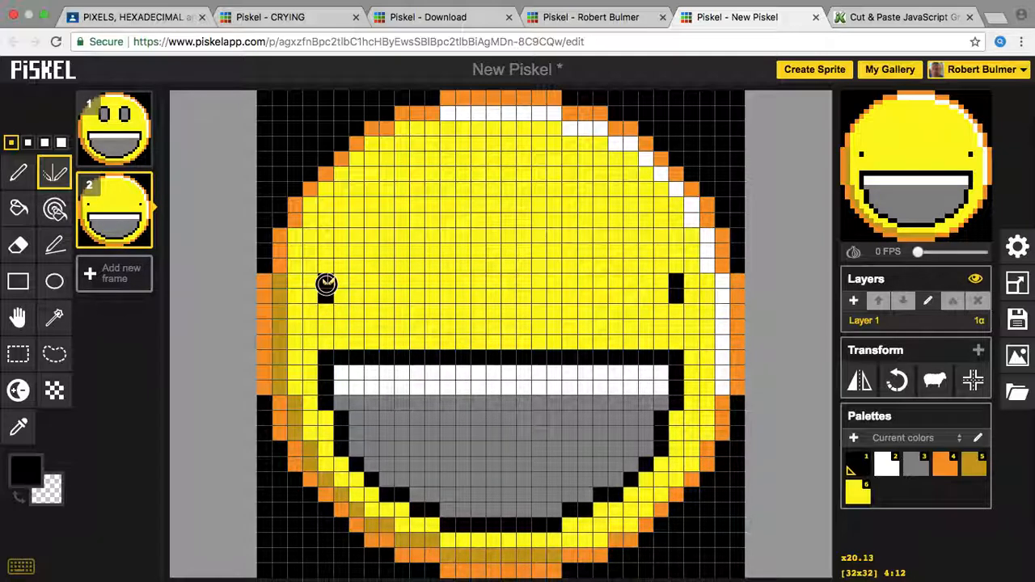
mouse_move(326, 283)
left_mouse_down()
mouse_move(446, 279)
mouse_move(450, 293)
left_mouse_up()
left_click(430, 267)
left_click_drag(431, 267, 345, 265)
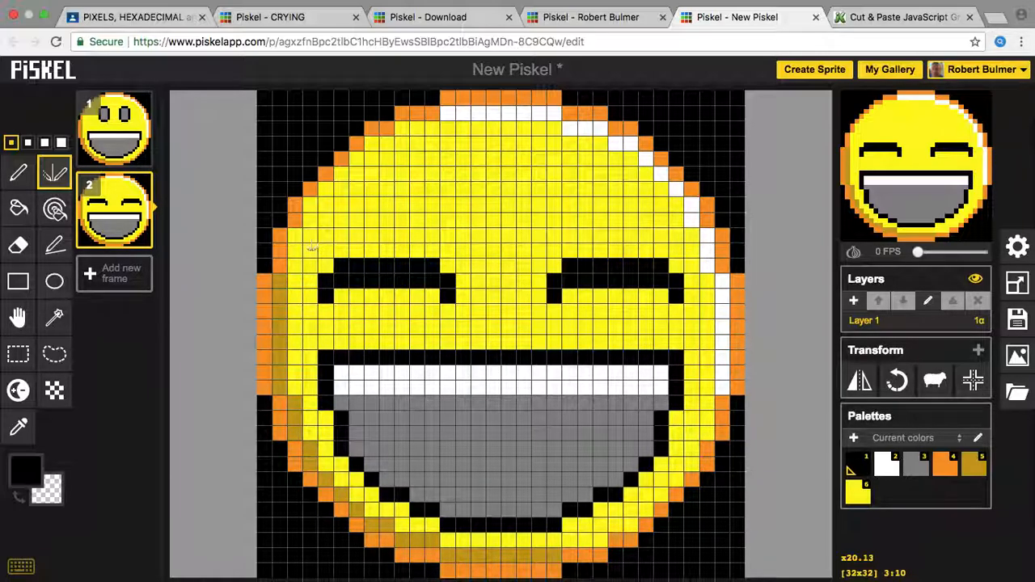
Step: Add diagonal black crinkle marks above the eyes' outer ends, undoing one stray pixel
left_click(312, 248)
left_click(321, 243)
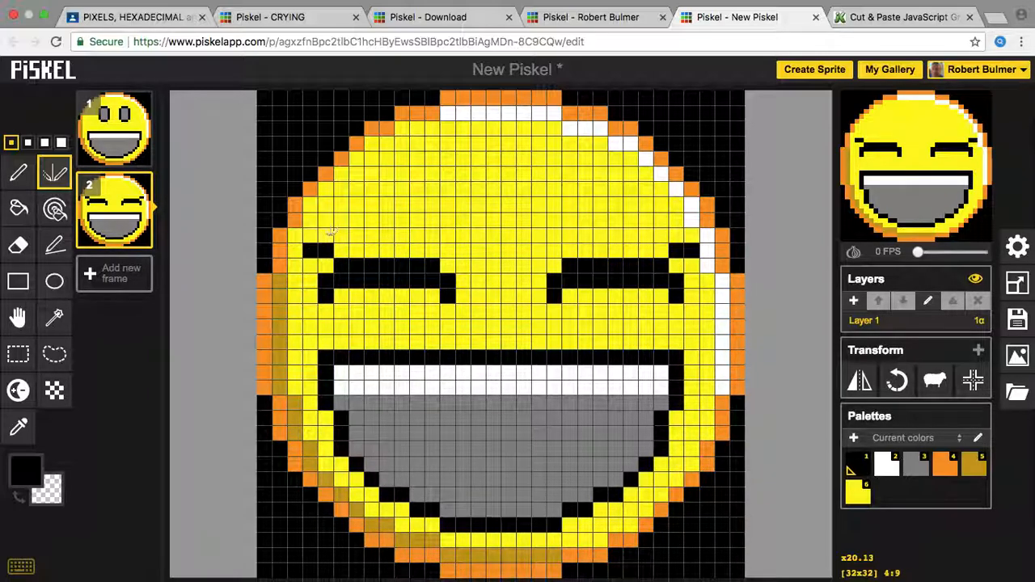
key("super+z")
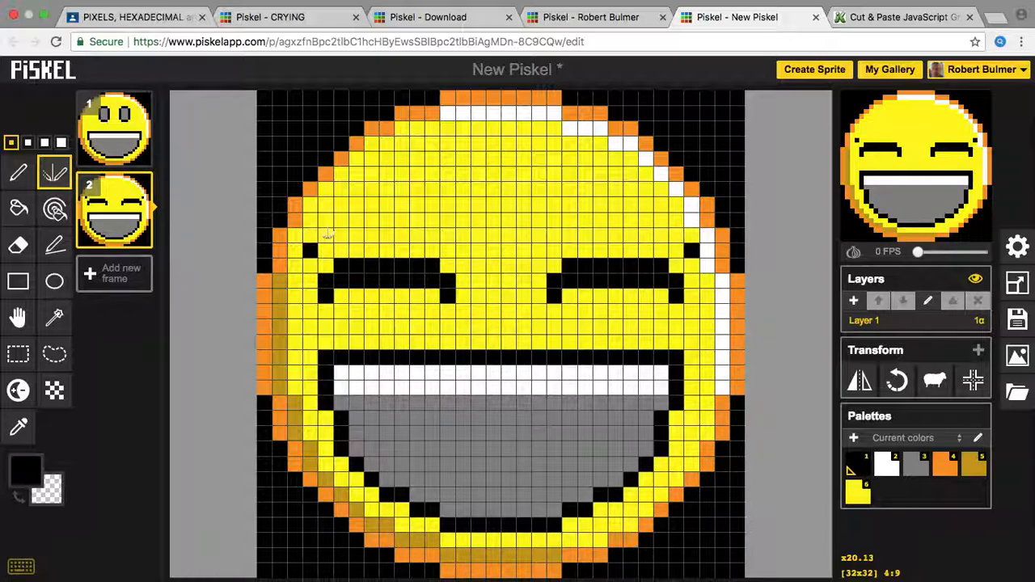
left_click(324, 234)
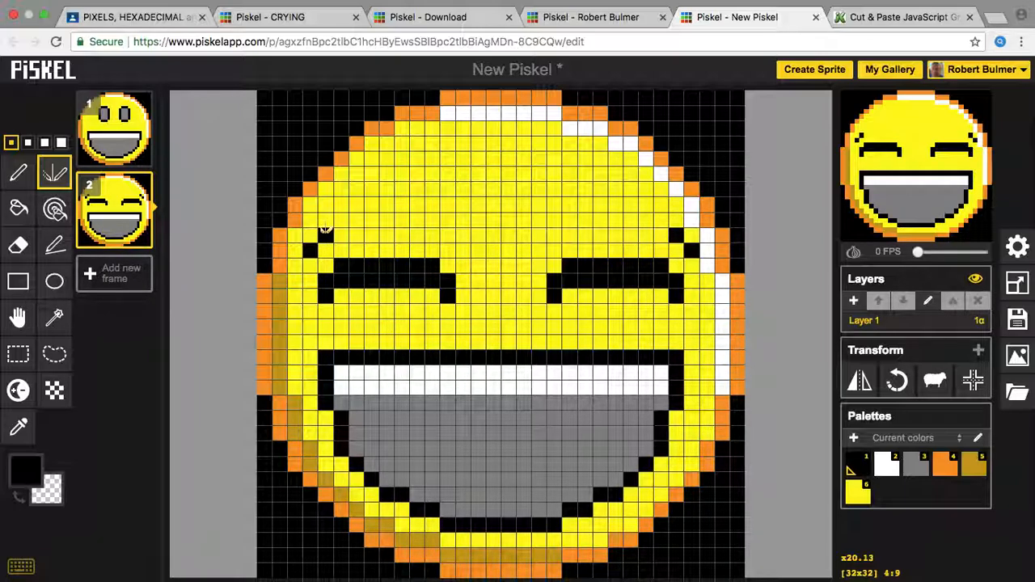
left_click(341, 219)
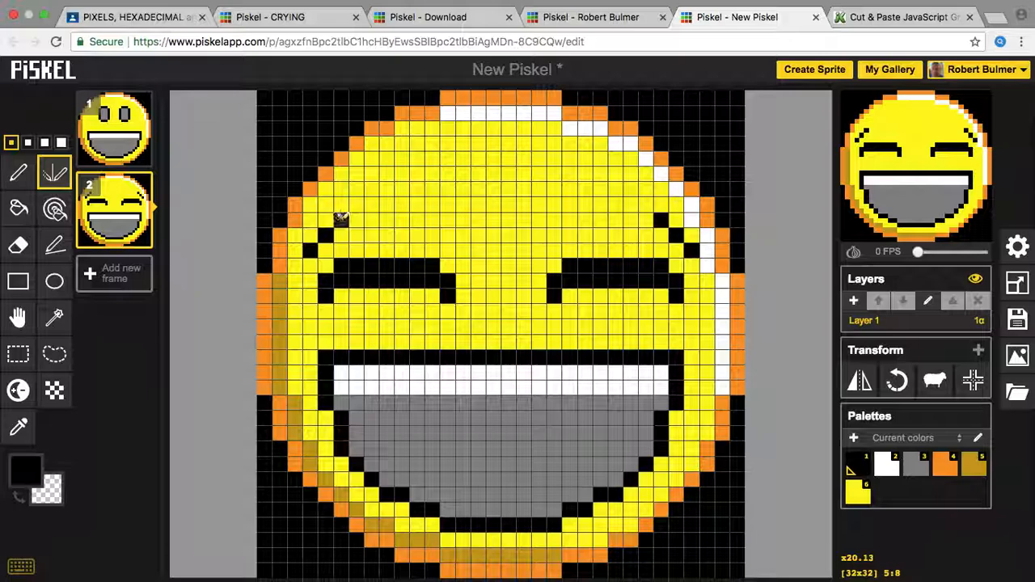
left_click(358, 204)
left_click(372, 203)
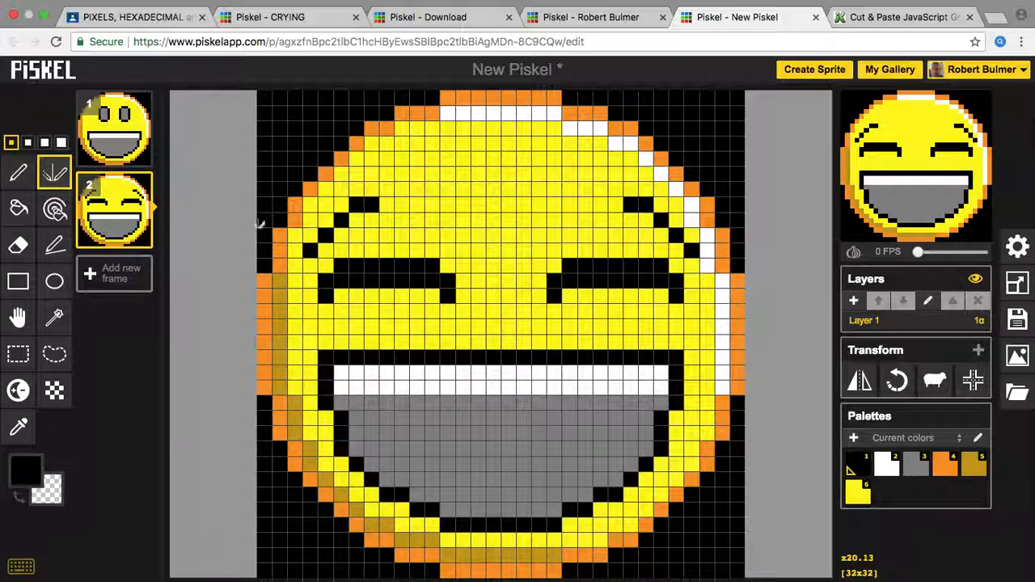
Step: Preview the two-frame animation at 3 FPS, return to 0 FPS, and select the Circle tool
left_click_drag(919, 255, 926, 255)
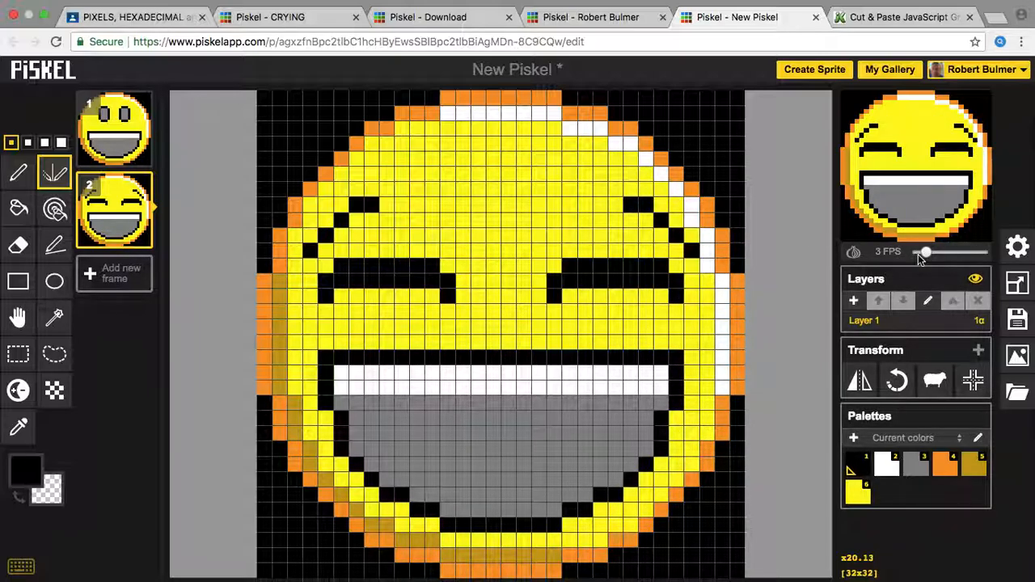
left_click_drag(927, 252, 918, 252)
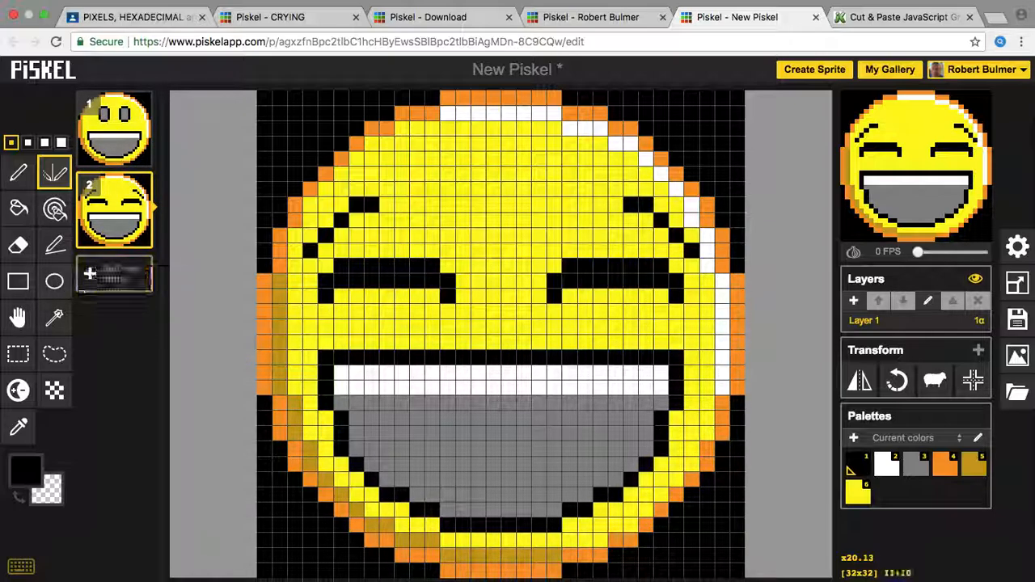
left_click(54, 289)
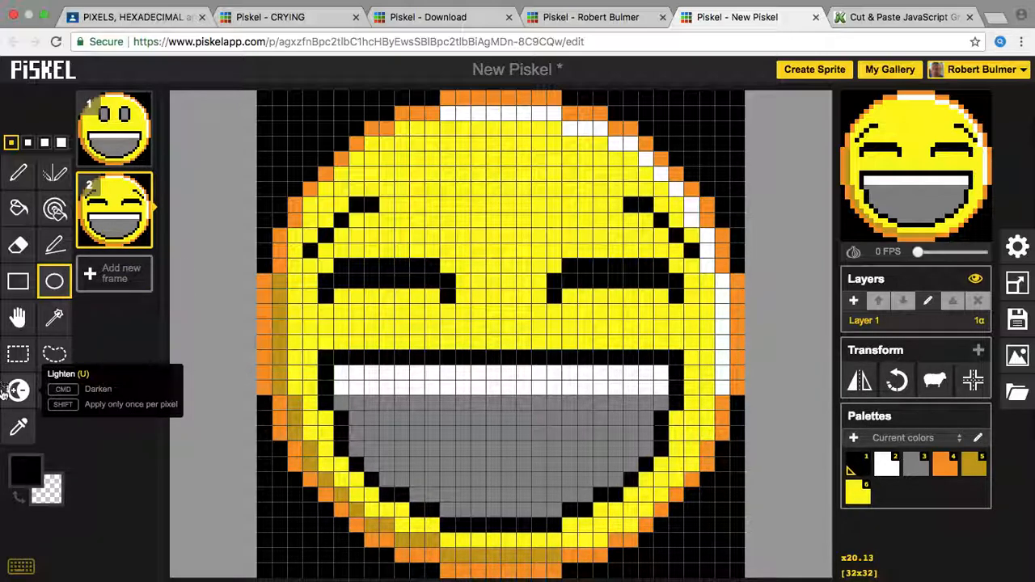
Step: Set the primary colour to pure blue by entering hex #0000ff in the colour picker
left_click(27, 473)
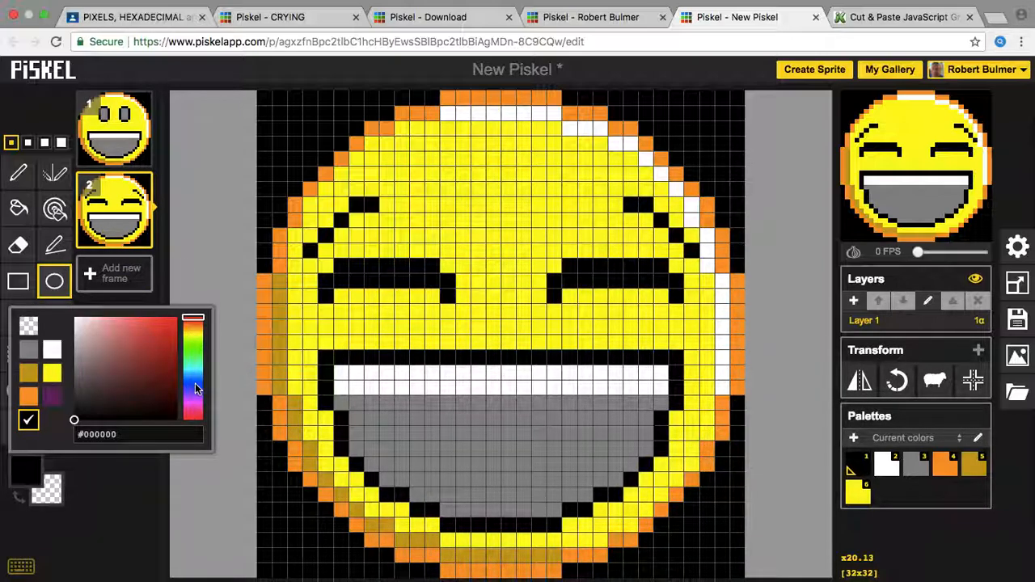
left_click(194, 387)
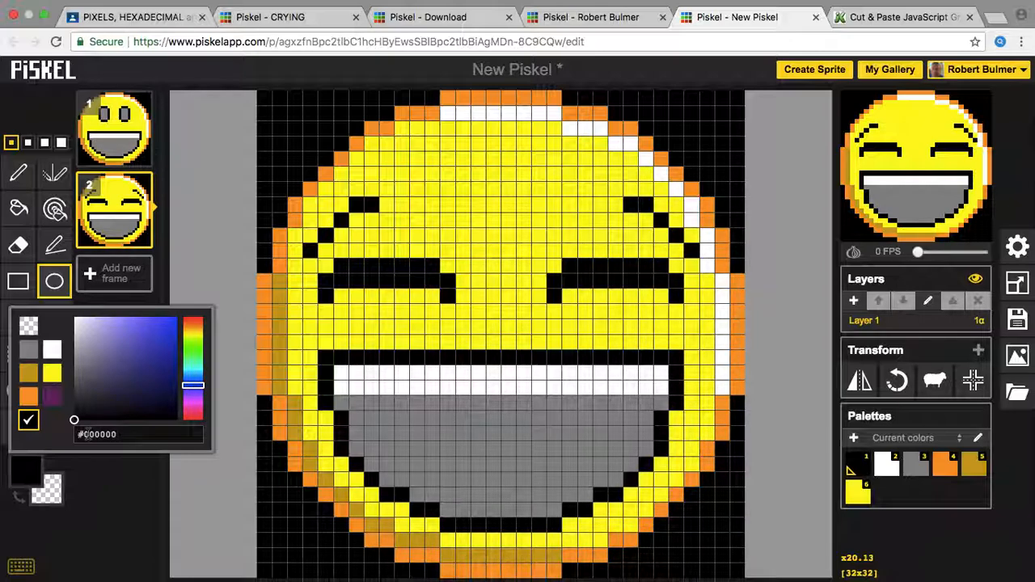
left_click_drag(81, 434, 155, 434)
type("#0ff")
type("00")
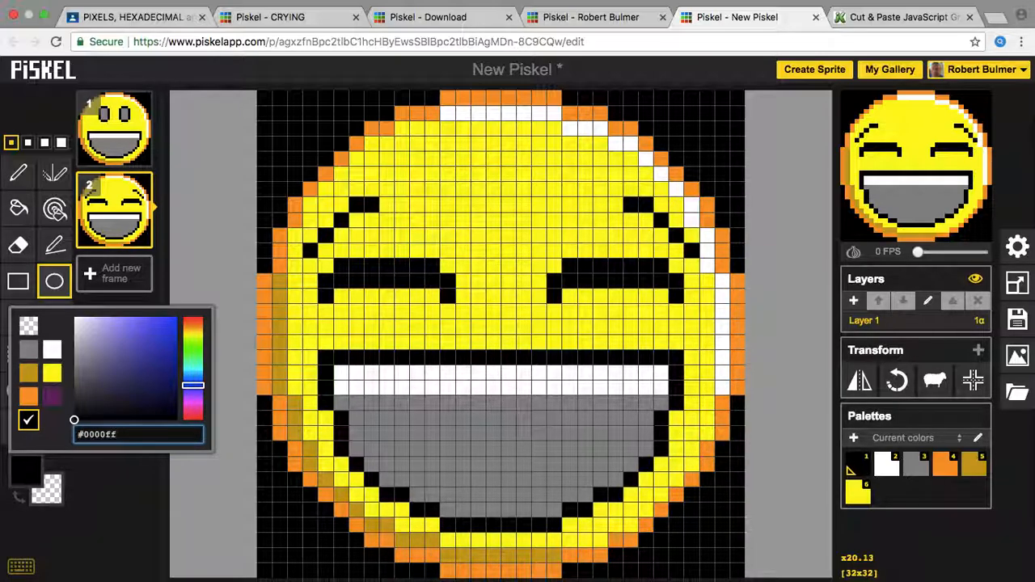
key("Return")
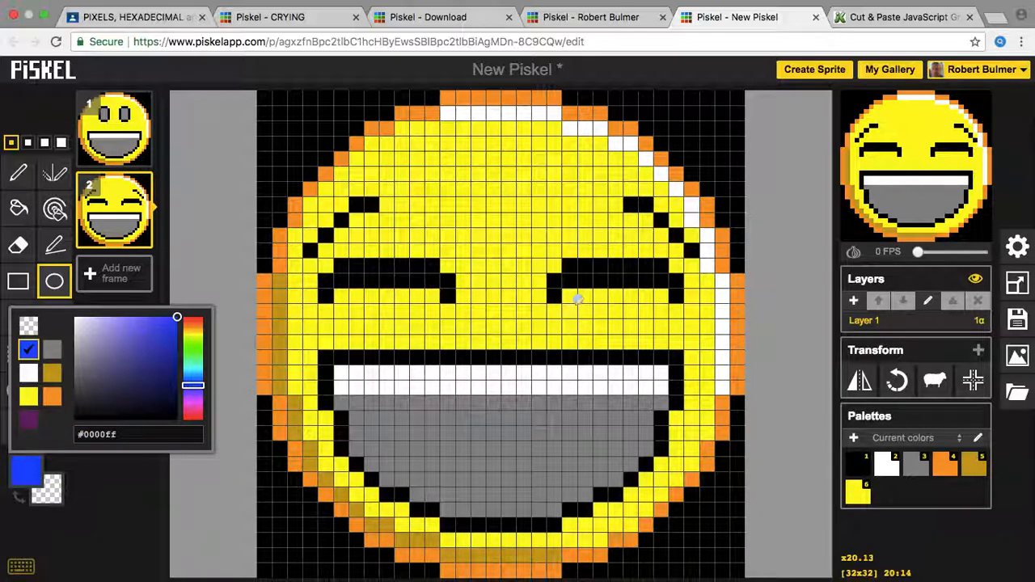
left_click(54, 290)
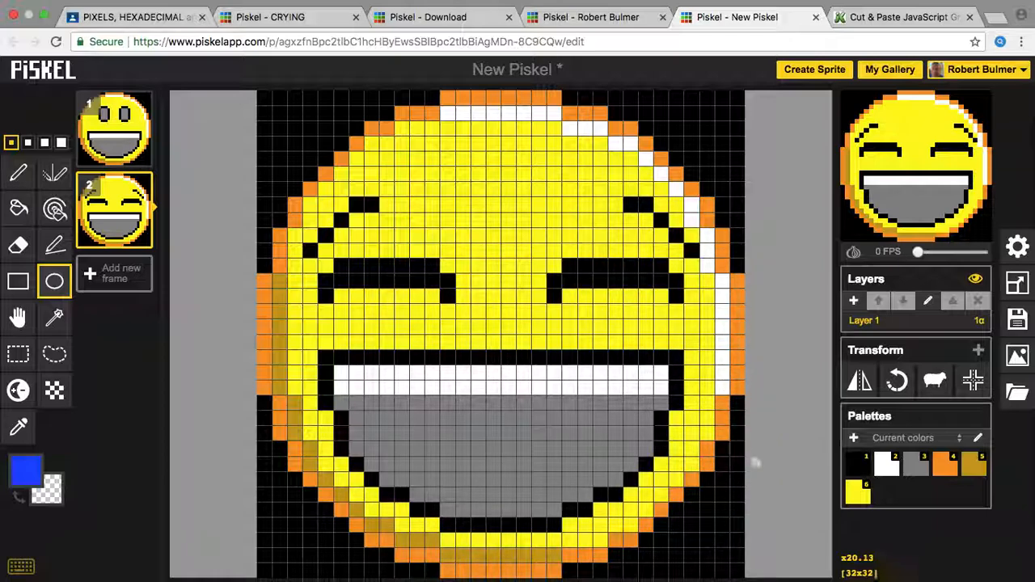
Step: Draw a blue ellipse at the grin's right corner, undo it, and redraw a taller oval tear
left_click_drag(738, 476, 616, 370)
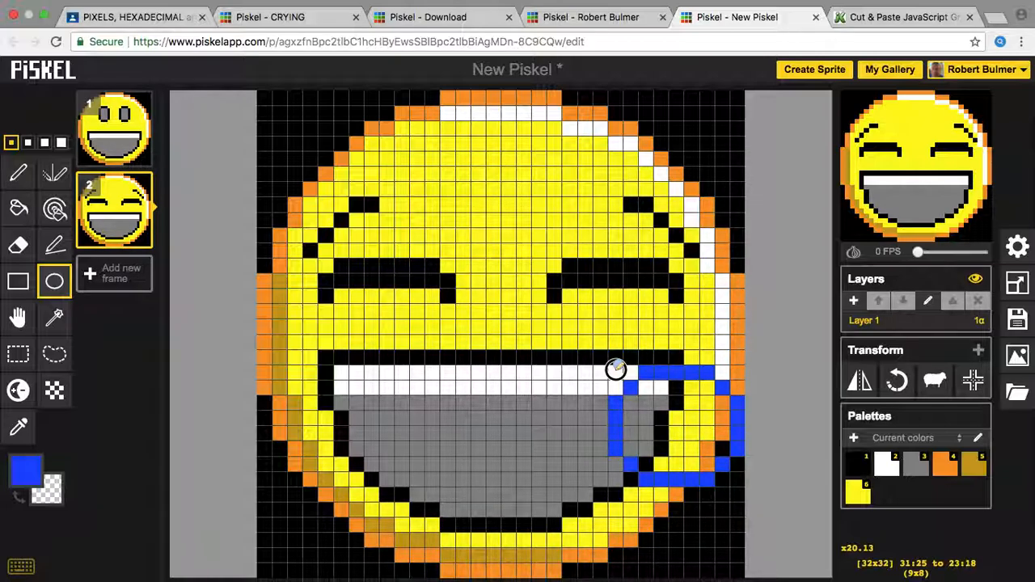
left_click_drag(615, 368, 616, 368)
key("ctrl+z")
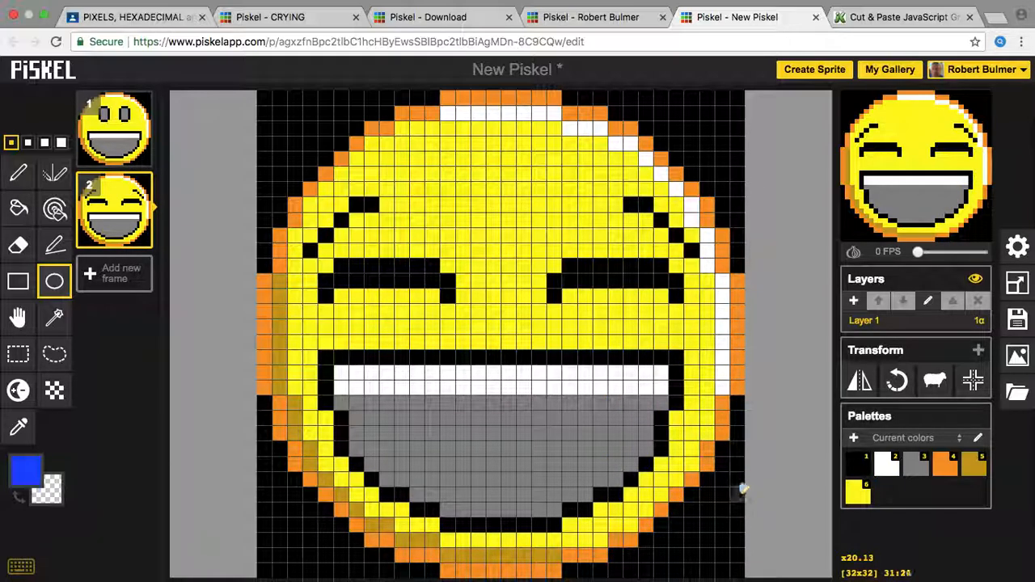
left_click_drag(743, 475, 622, 363)
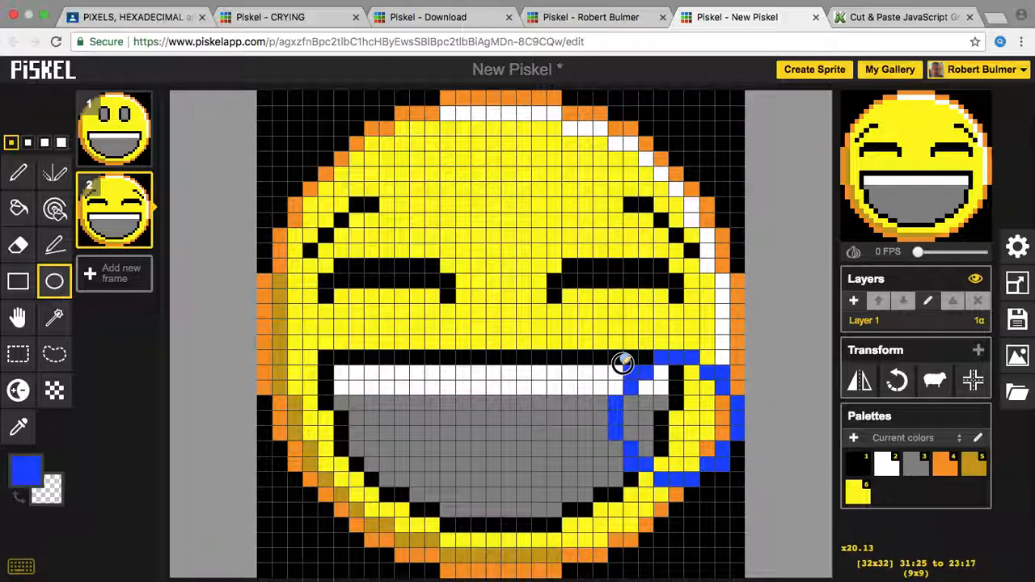
left_click_drag(622, 363, 603, 346)
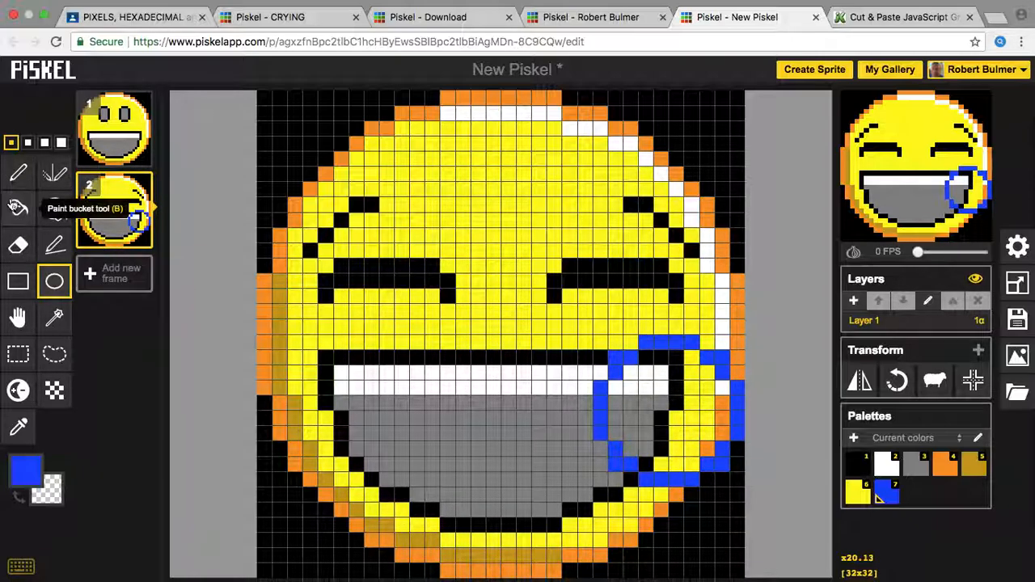
left_click(21, 181)
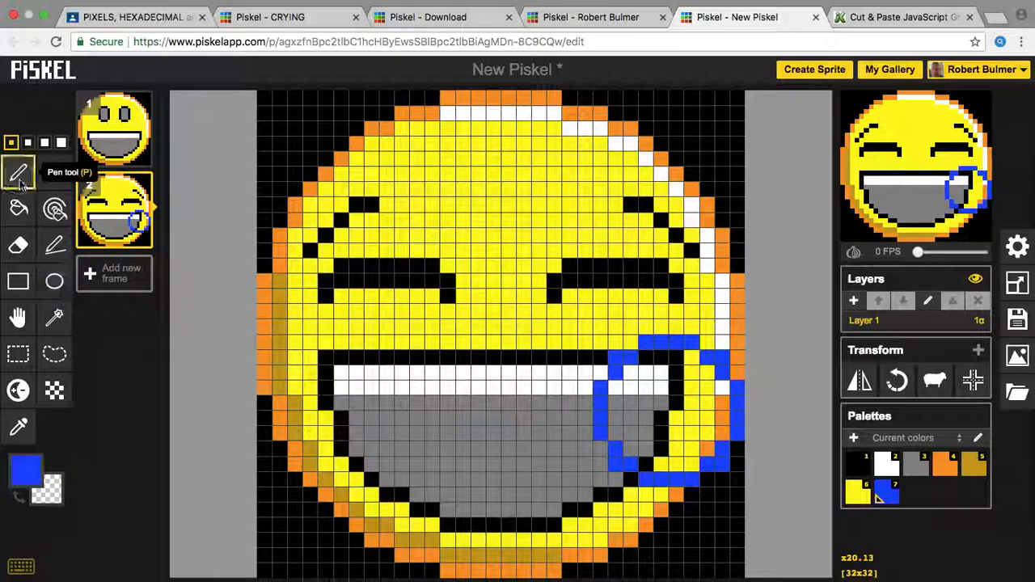
Step: Draw blue pixels diagonally from below the right eye down to the top of the oval
left_click(645, 296)
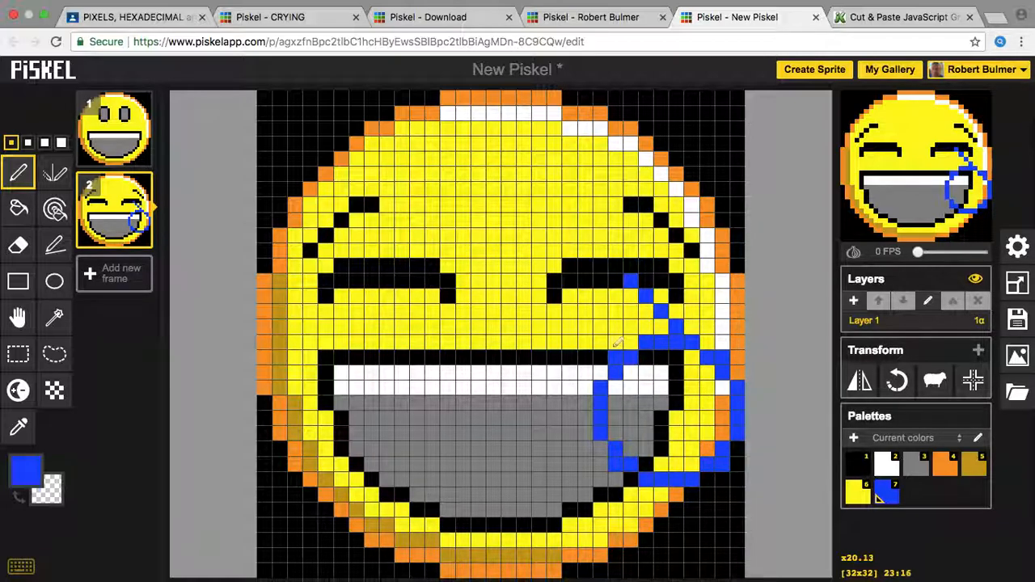
left_click_drag(621, 330, 622, 313)
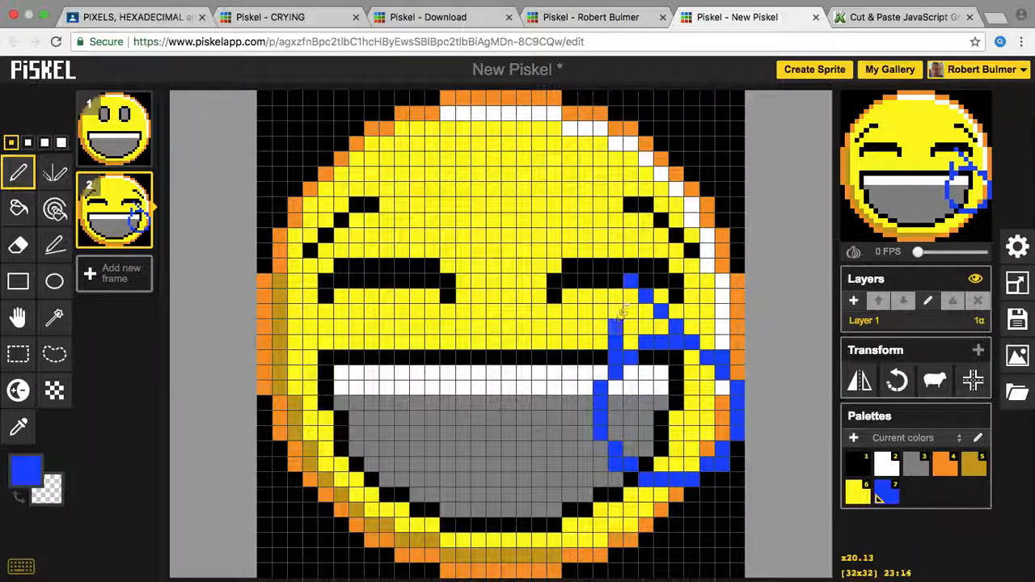
left_click(632, 296)
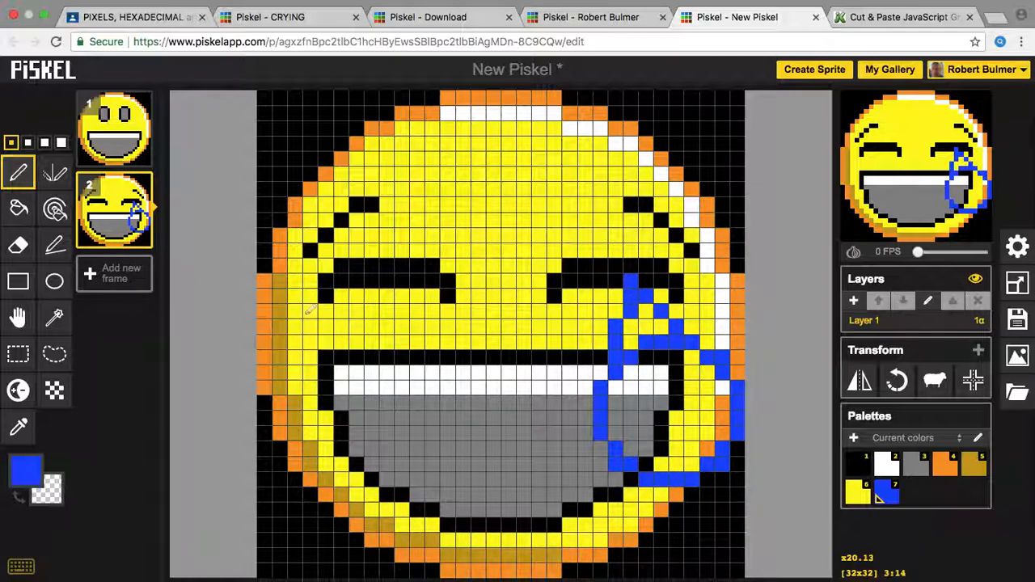
Step: Bucket-fill every yellow, white, grey, black and orange region inside the tear outline blue
left_click(19, 209)
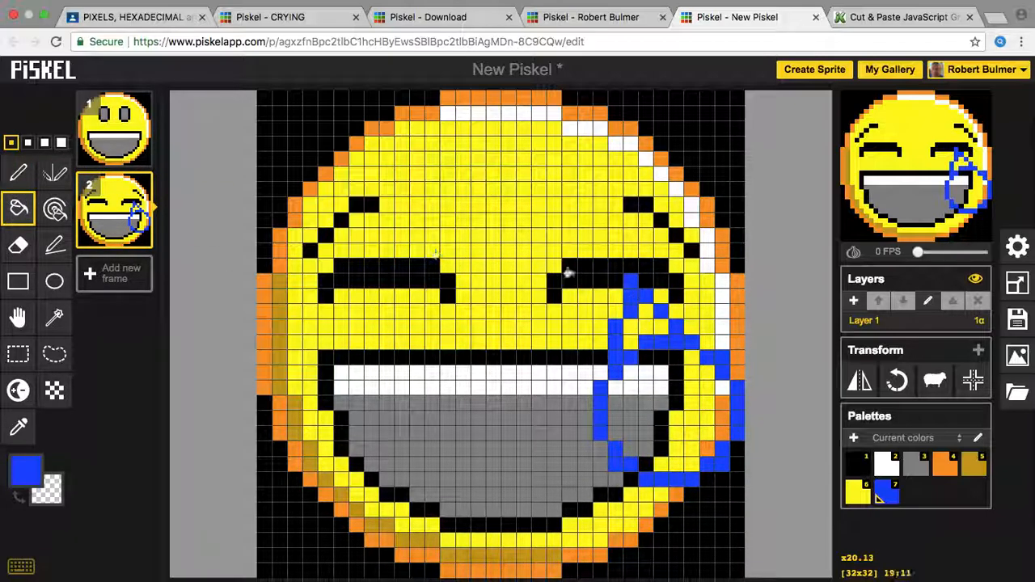
left_click(716, 400)
left_click(723, 421)
left_click(721, 388)
left_click(706, 448)
left_click(648, 442)
left_click(658, 439)
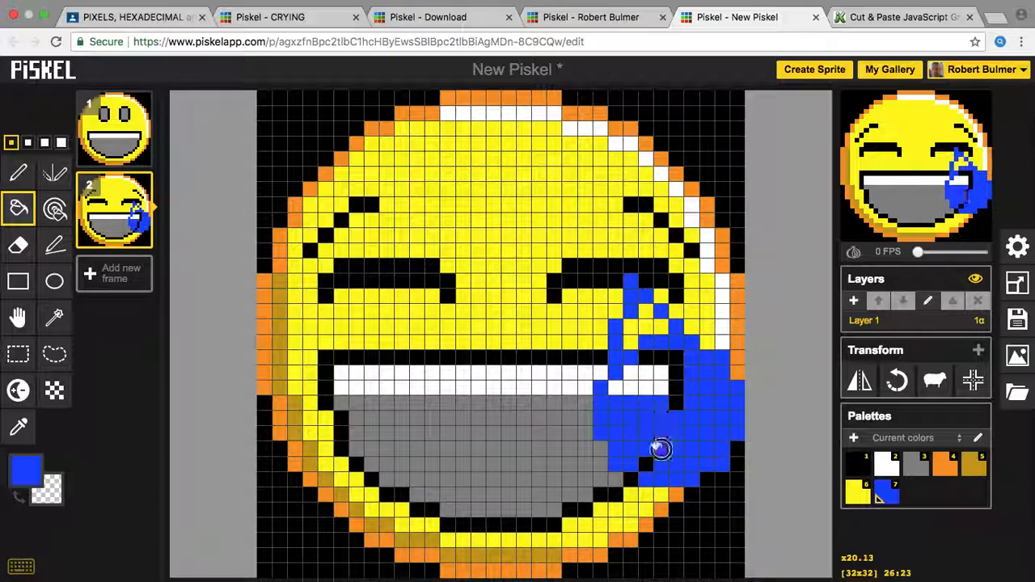
left_click(644, 460)
left_click(671, 396)
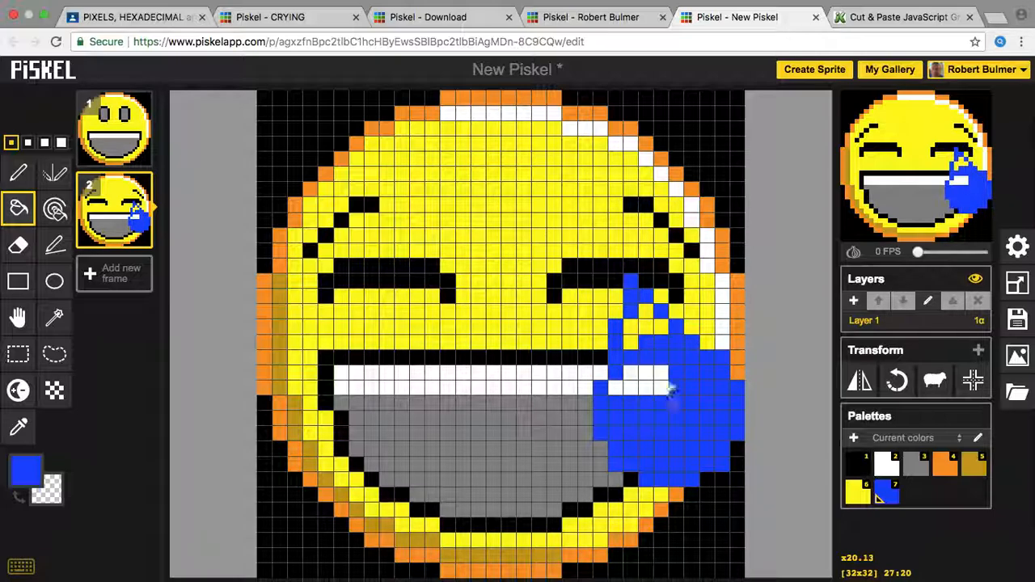
left_click(622, 372)
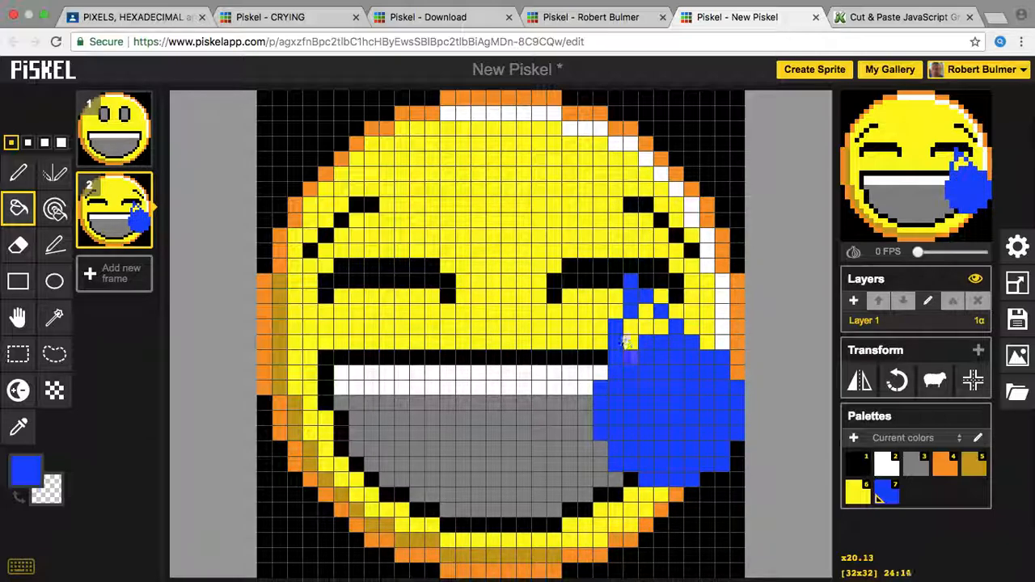
left_click(630, 342)
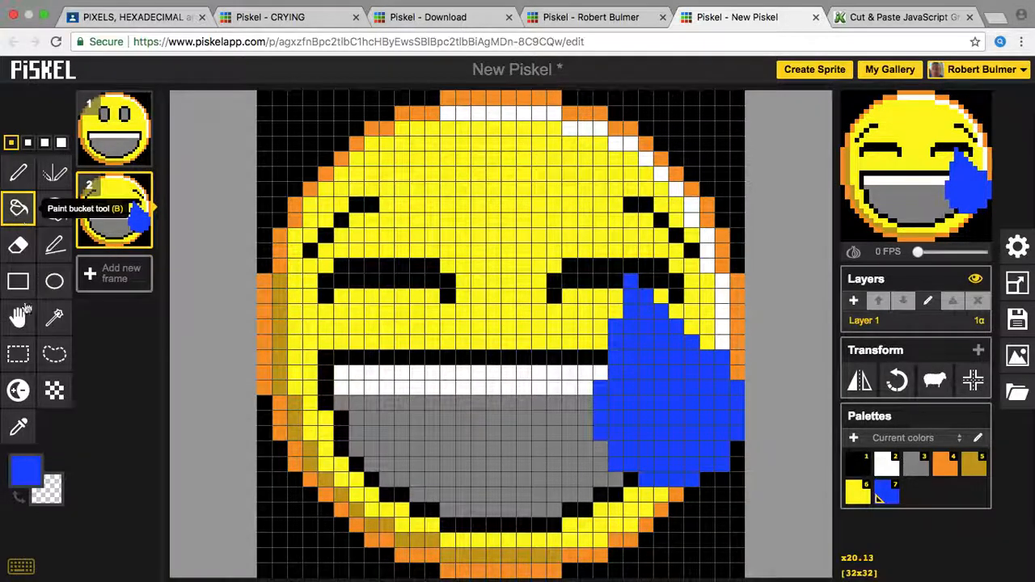
Step: Lighten several blue pixels inside the tear with the Lighten tool
left_click(29, 472)
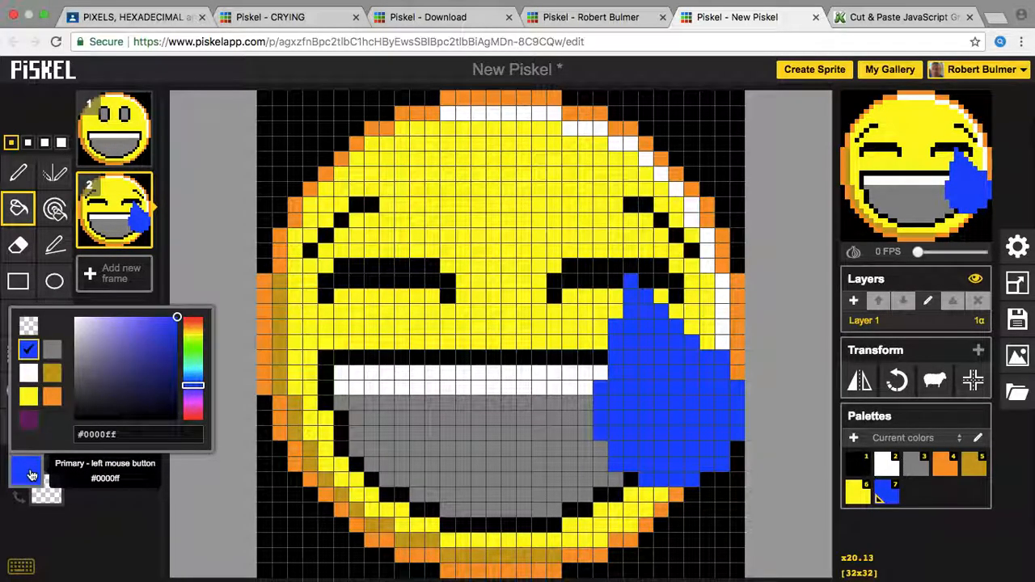
left_click(149, 490)
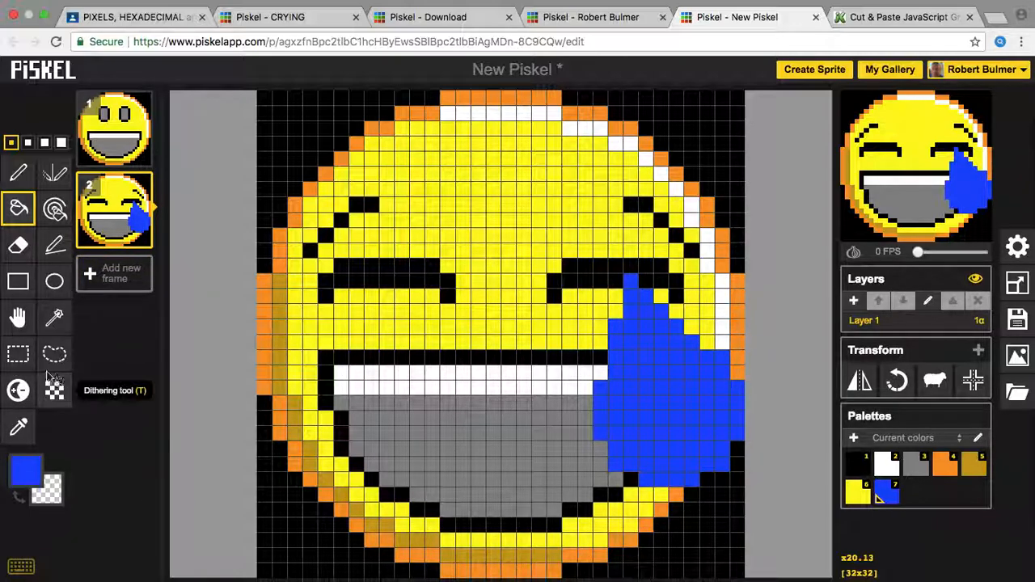
left_click(16, 391)
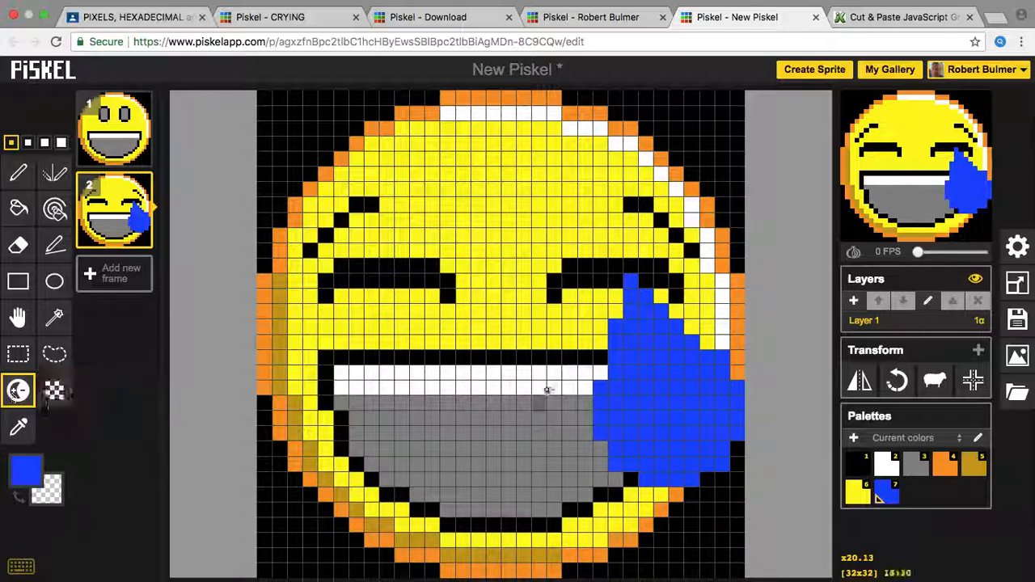
left_click(711, 427)
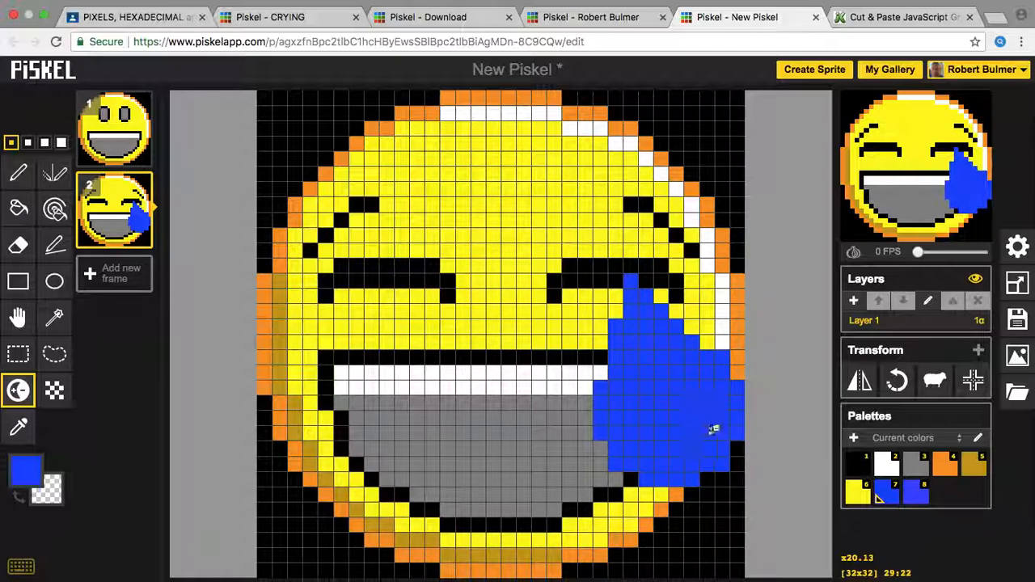
left_click(711, 430)
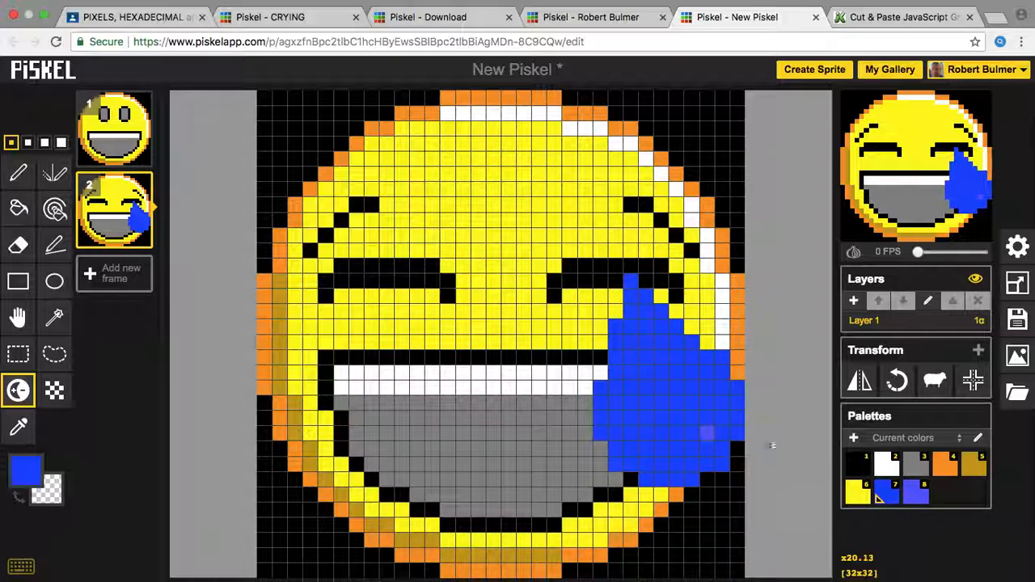
left_click(710, 431)
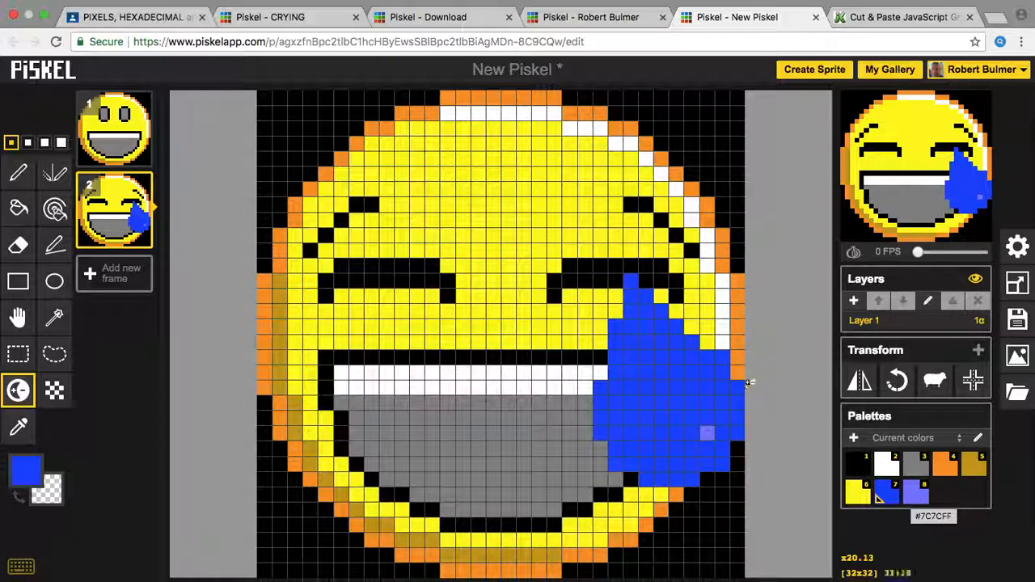
left_click(708, 419)
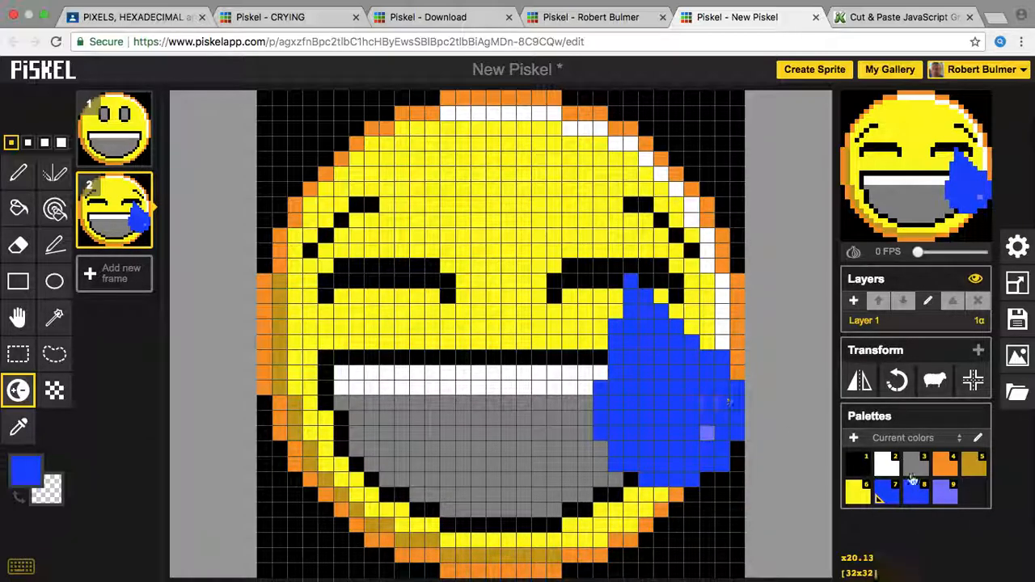
Step: Pick the lavender swatch and pen a lavender highlight line diagonally up the tear
left_click(944, 492)
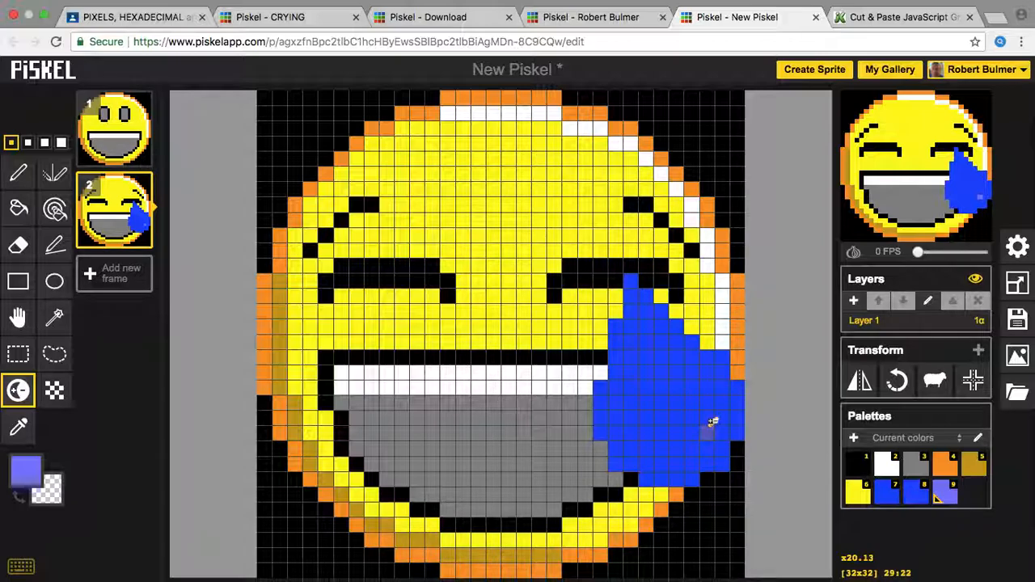
left_click(19, 173)
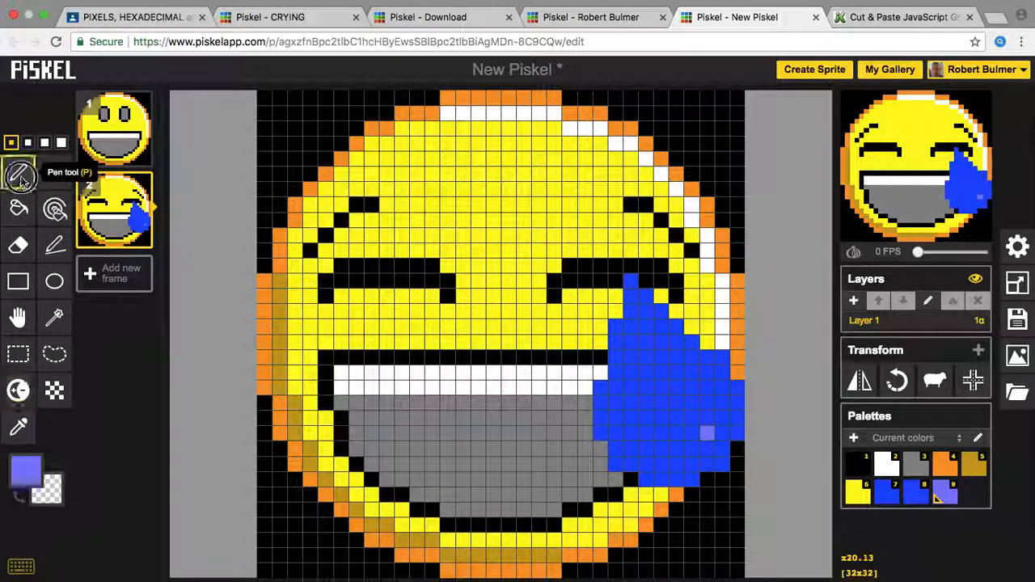
left_click(705, 416)
left_click(705, 402)
left_click(691, 445)
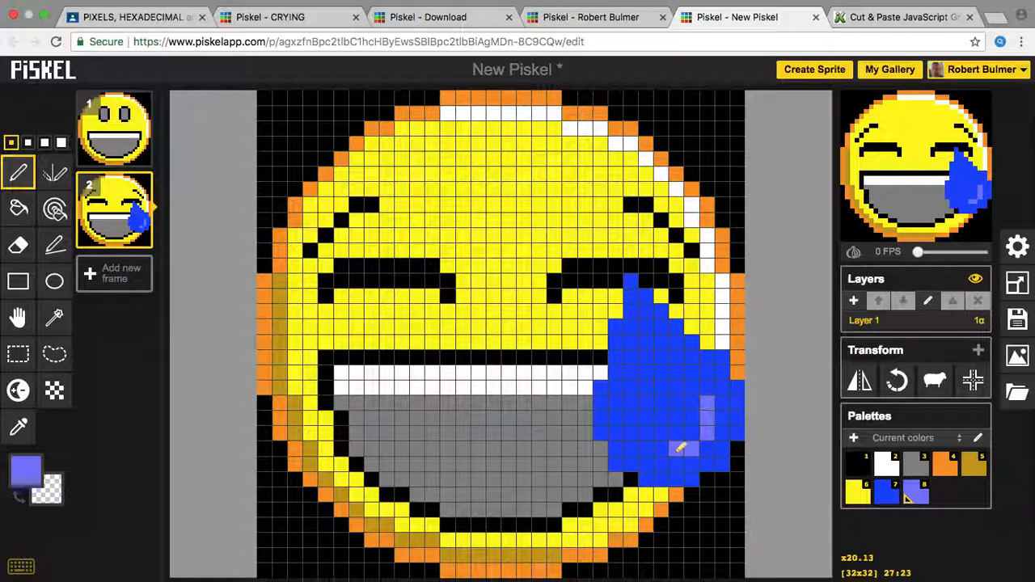
left_click(692, 431)
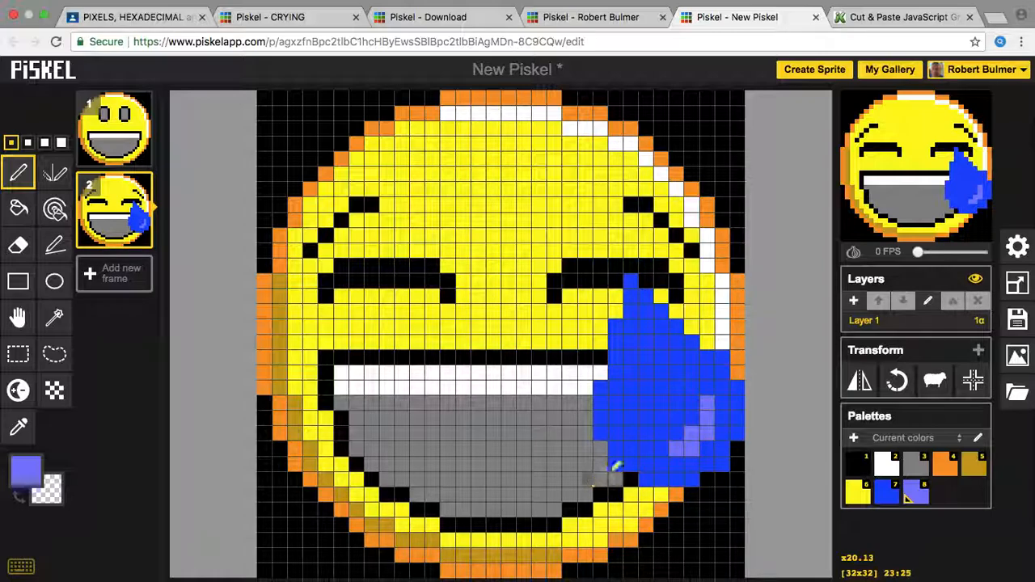
left_click(706, 388)
left_click(693, 375)
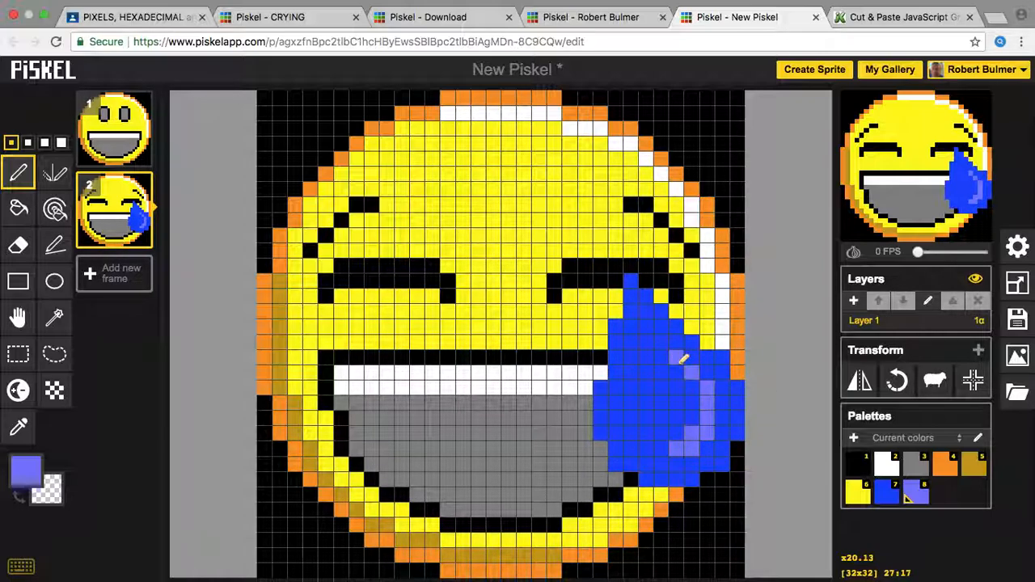
left_click(678, 356)
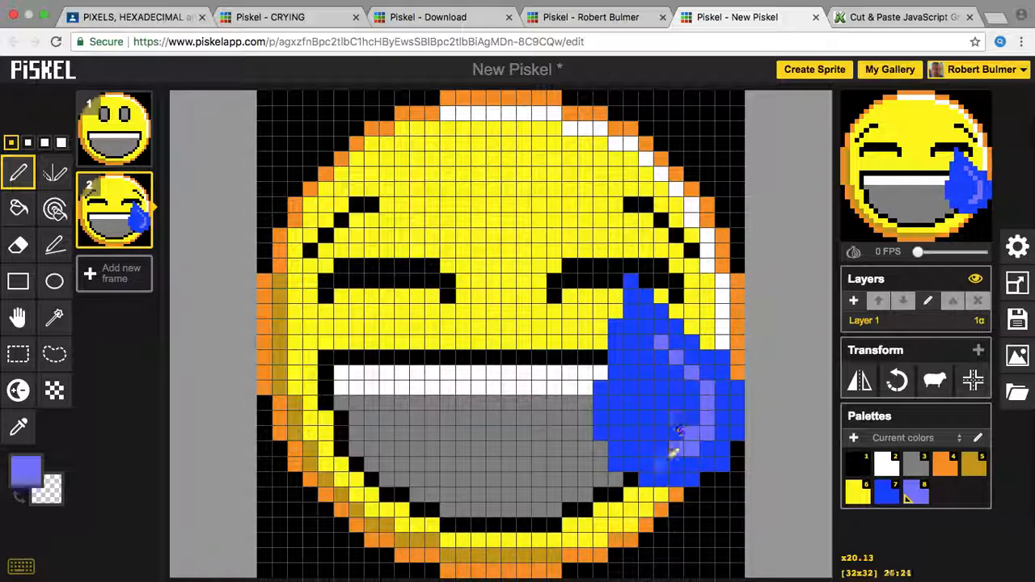
Step: Fix a misplaced lavender pixel and paint more lavender along the tear's highlight curve
left_click(663, 460)
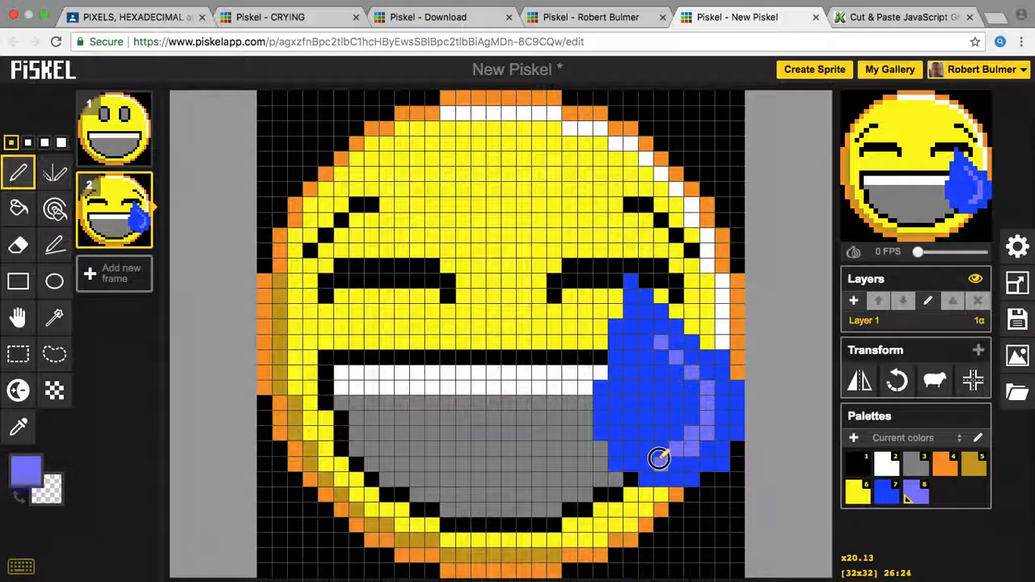
key("super+z")
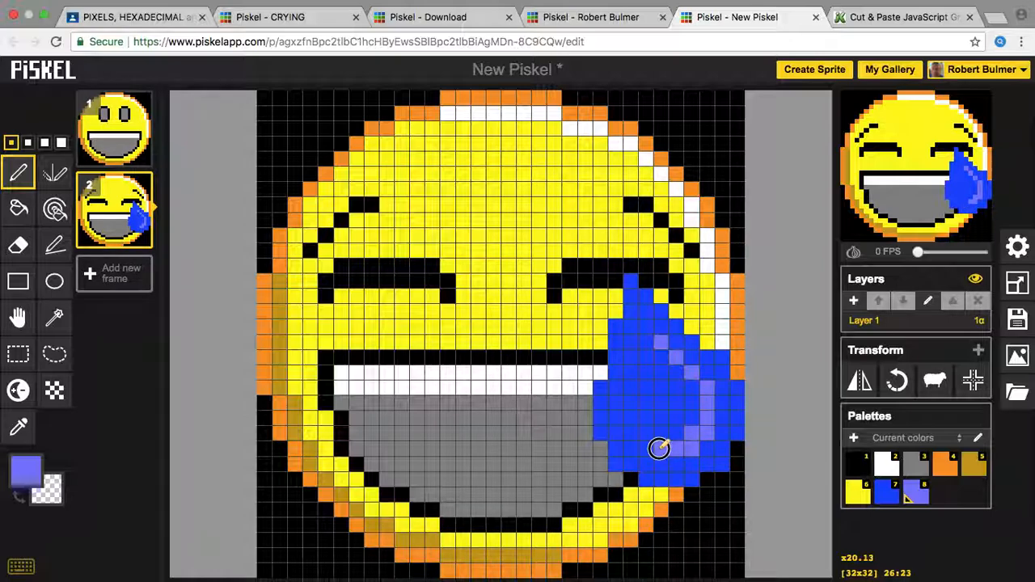
left_click(662, 448)
left_click(649, 433)
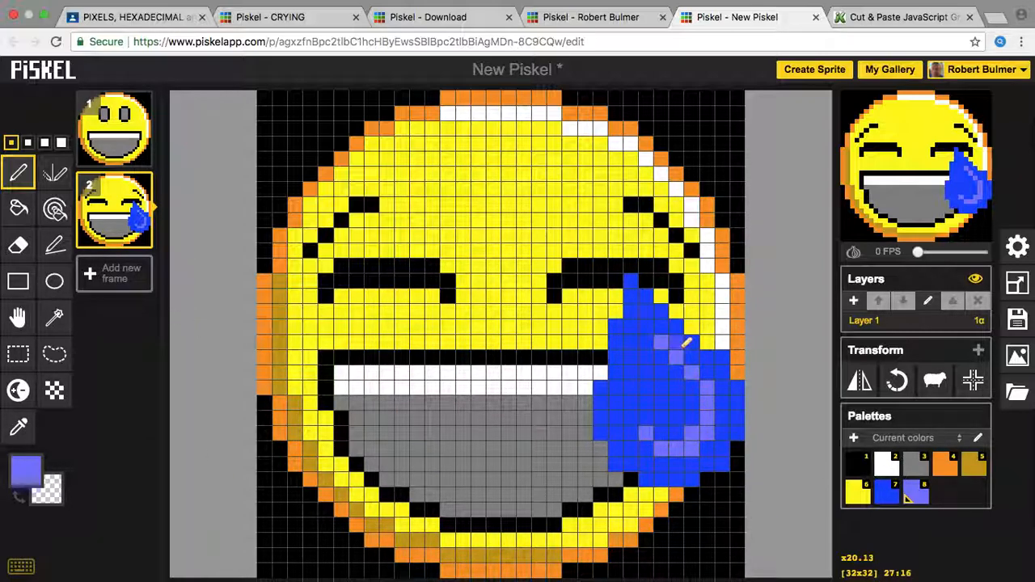
left_click_drag(670, 349, 680, 360)
left_click_drag(697, 414, 653, 338)
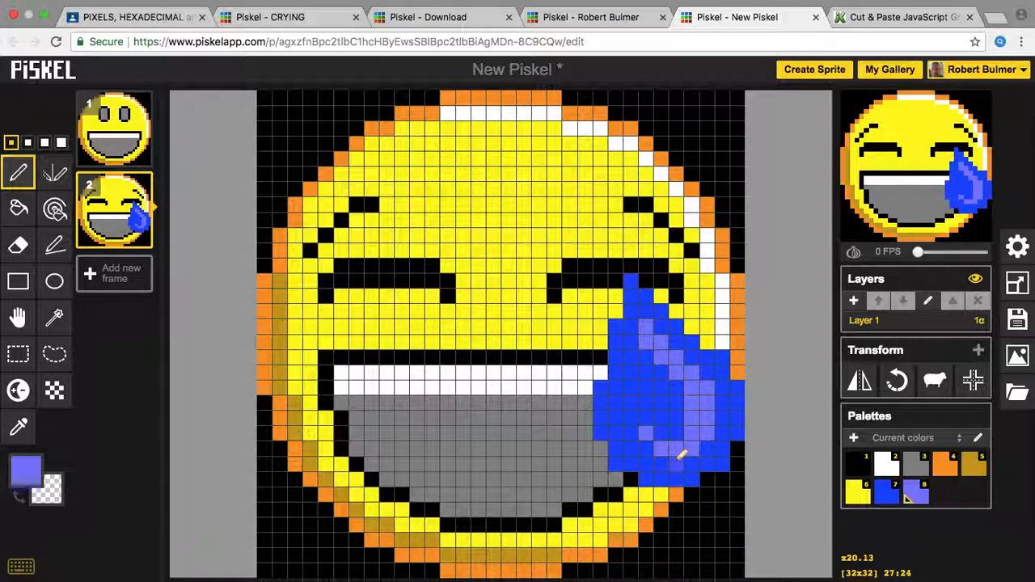
left_click_drag(657, 434, 677, 432)
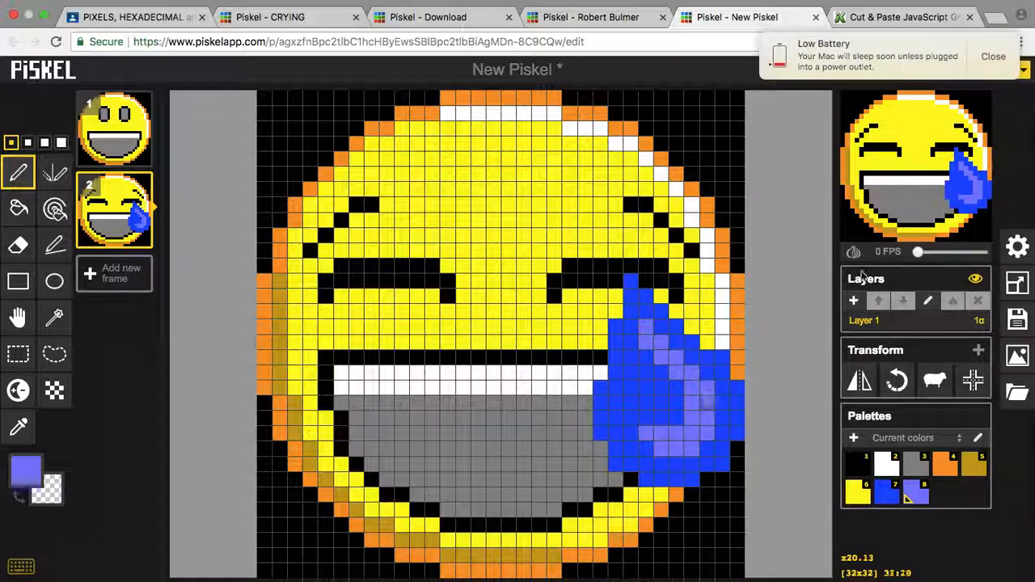
left_click(994, 63)
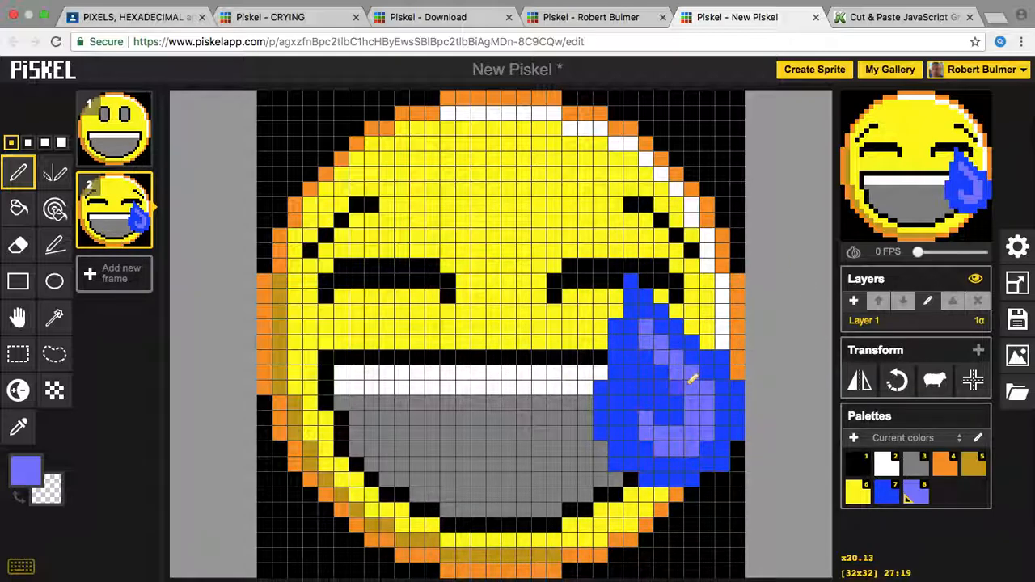
Step: Lighten the drawing colour to pale lavender #b4b4ff and paint the tear's top highlight pixels
left_click(33, 480)
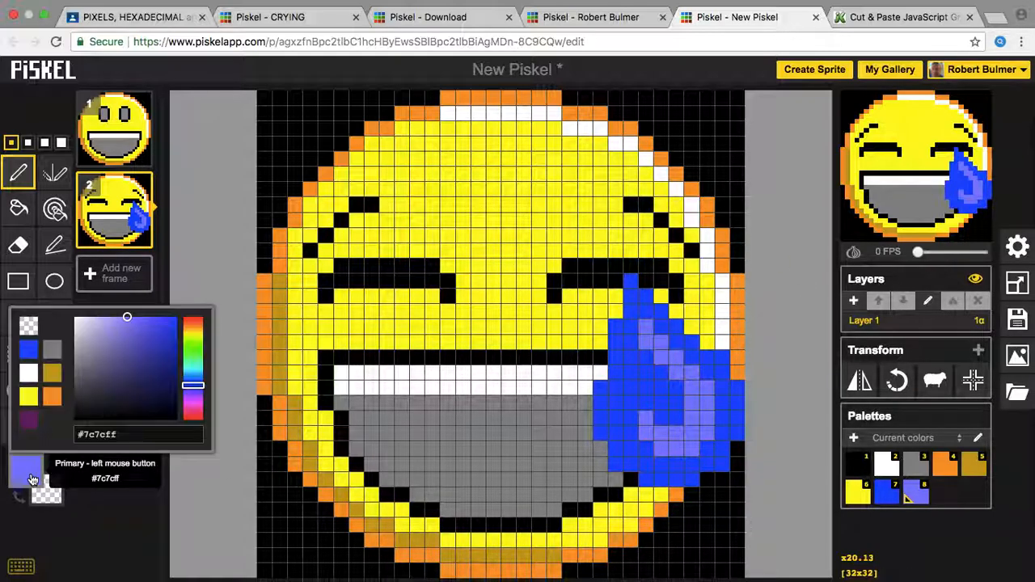
mouse_move(130, 328)
left_mouse_down()
mouse_move(85, 322)
mouse_move(105, 318)
left_mouse_up()
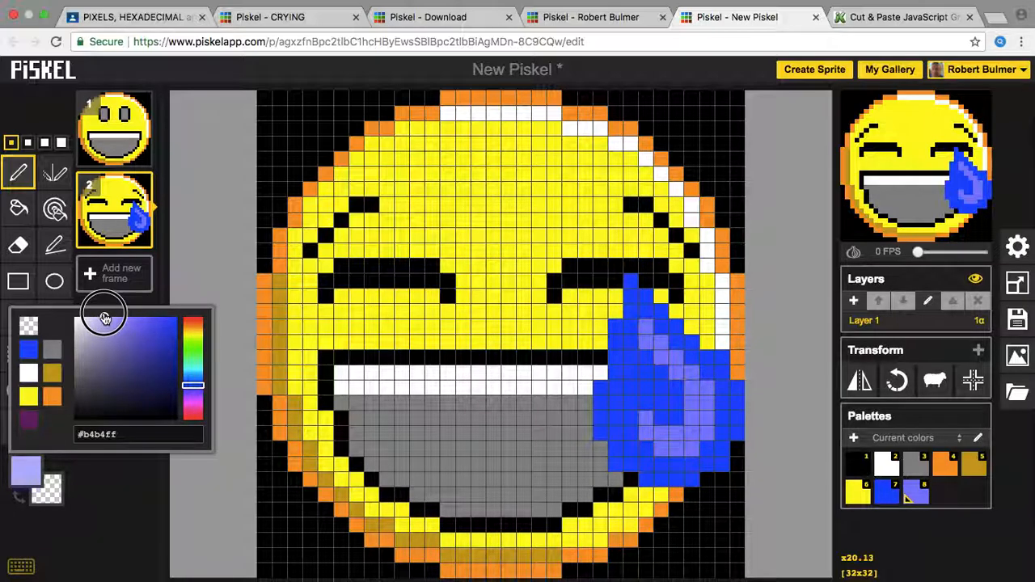
left_click(30, 476)
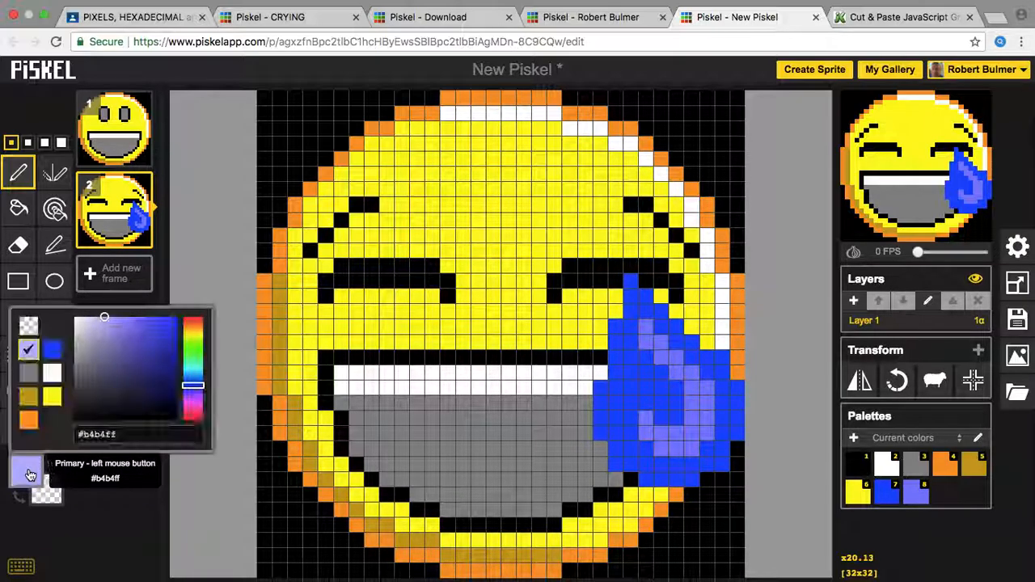
left_click(710, 386)
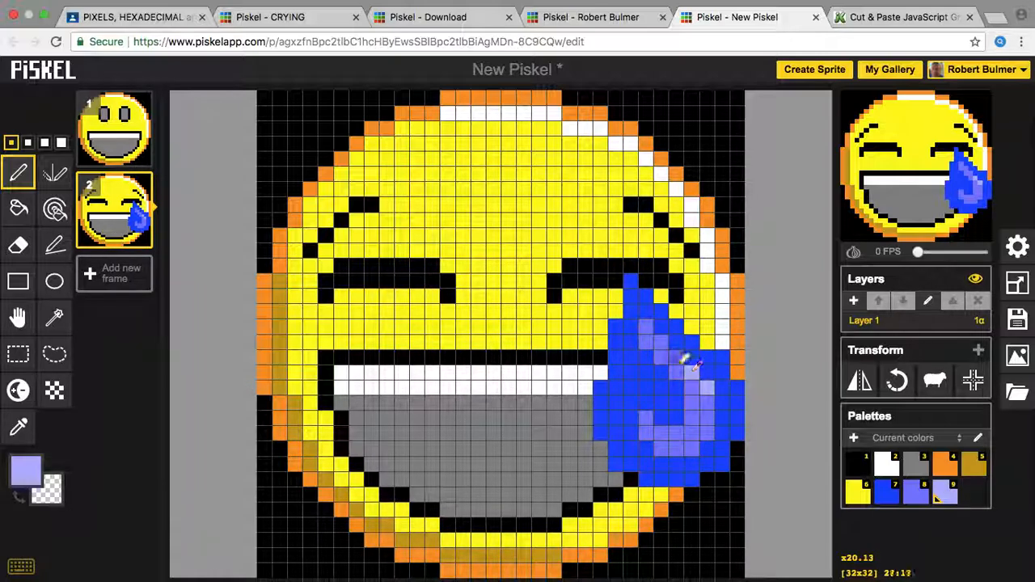
left_click(661, 345)
left_click(646, 328)
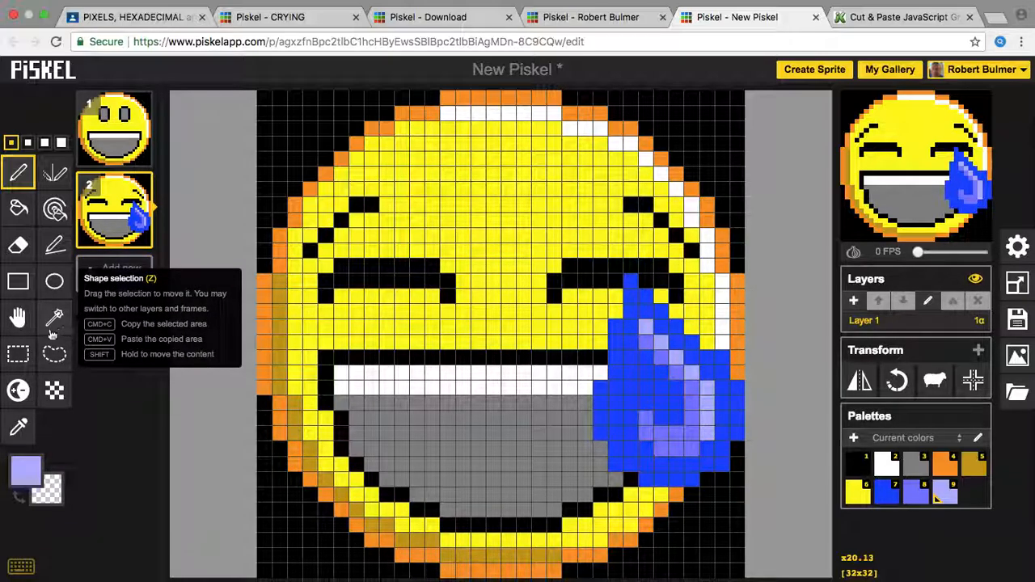
Step: Select and copy the tear area on frame 2, then flip the frame horizontally
left_click(17, 356)
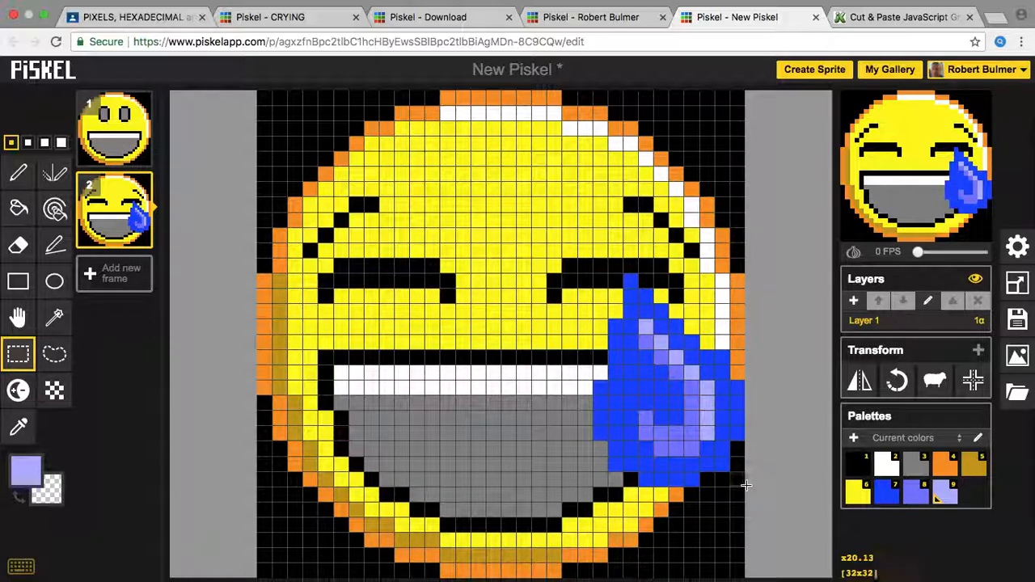
left_click_drag(739, 480, 594, 283)
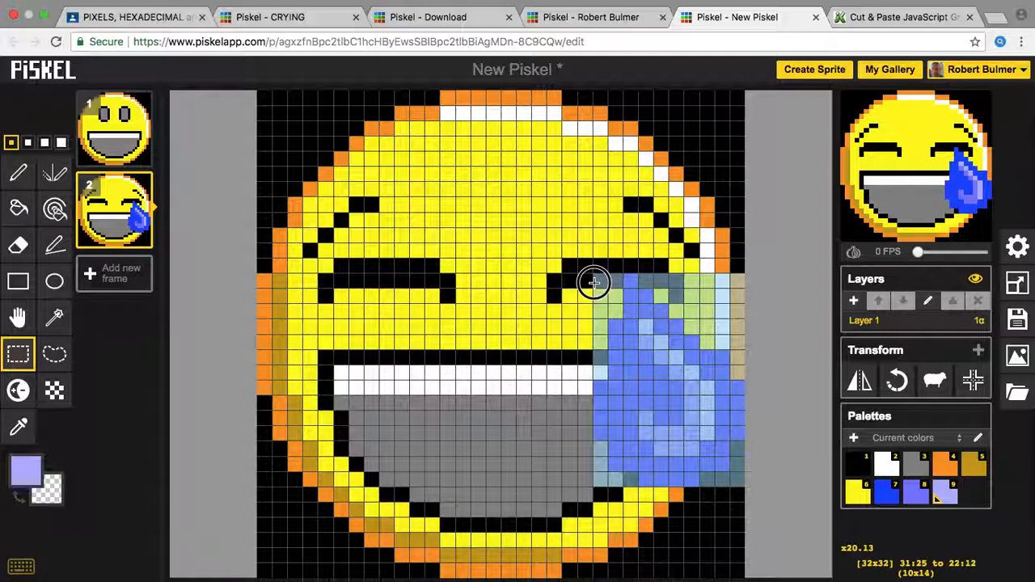
left_click(594, 283)
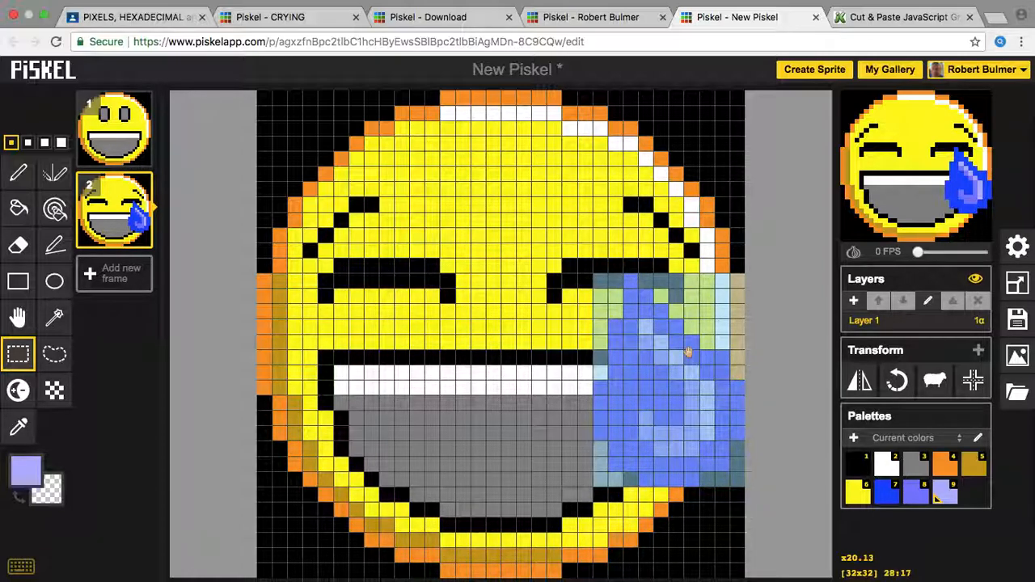
left_click(860, 386)
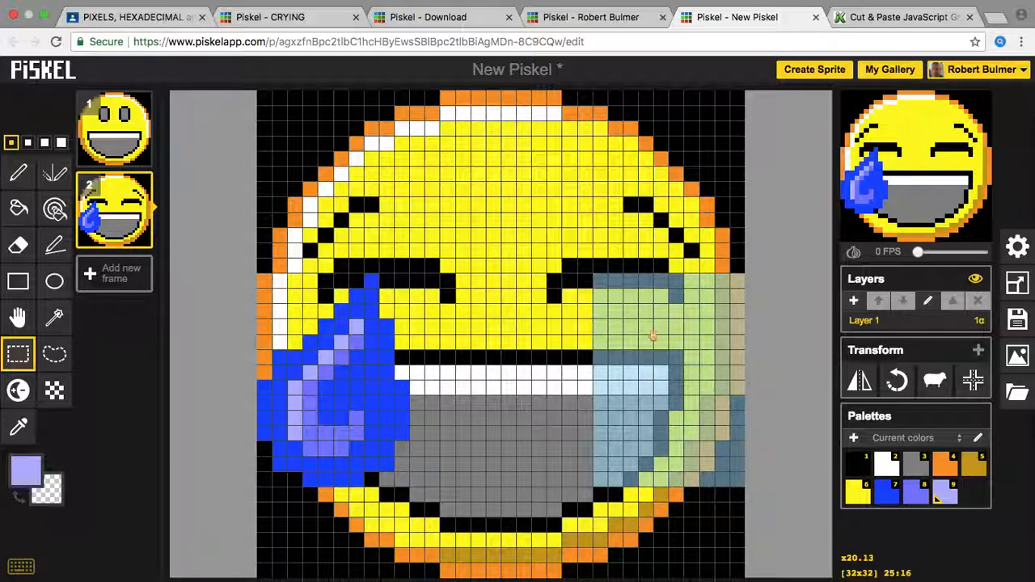
Step: Paste the copied tear onto the right cheek of frame 2 and commit it
key("ctrl+v")
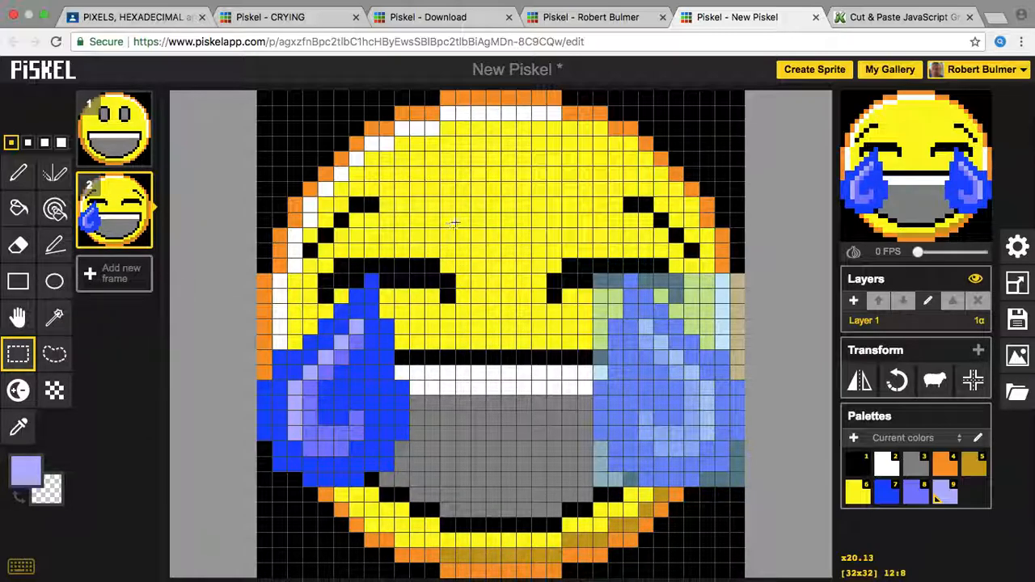
left_click(483, 212)
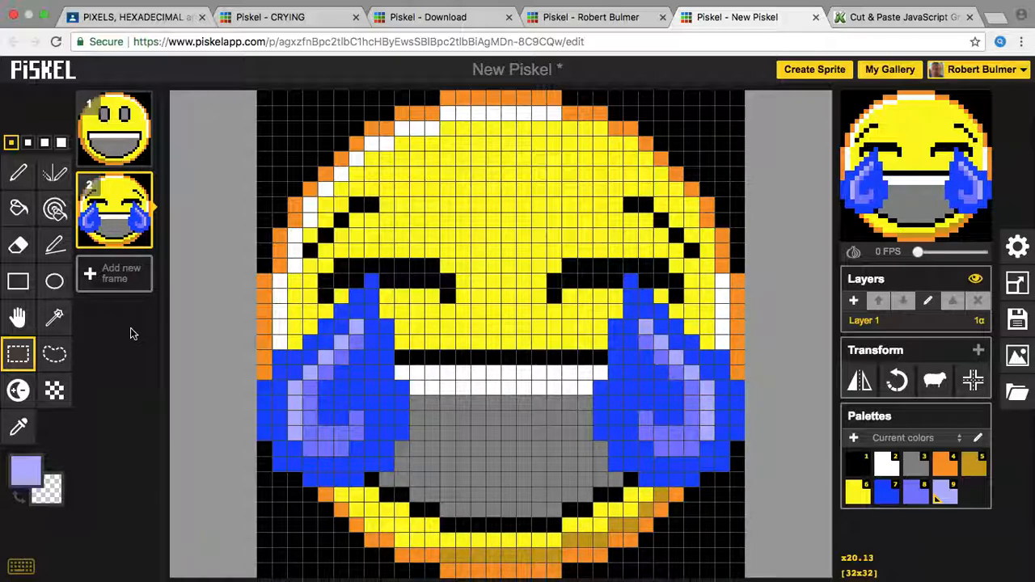
mouse_move(101, 146)
left_click_drag(919, 252, 929, 254)
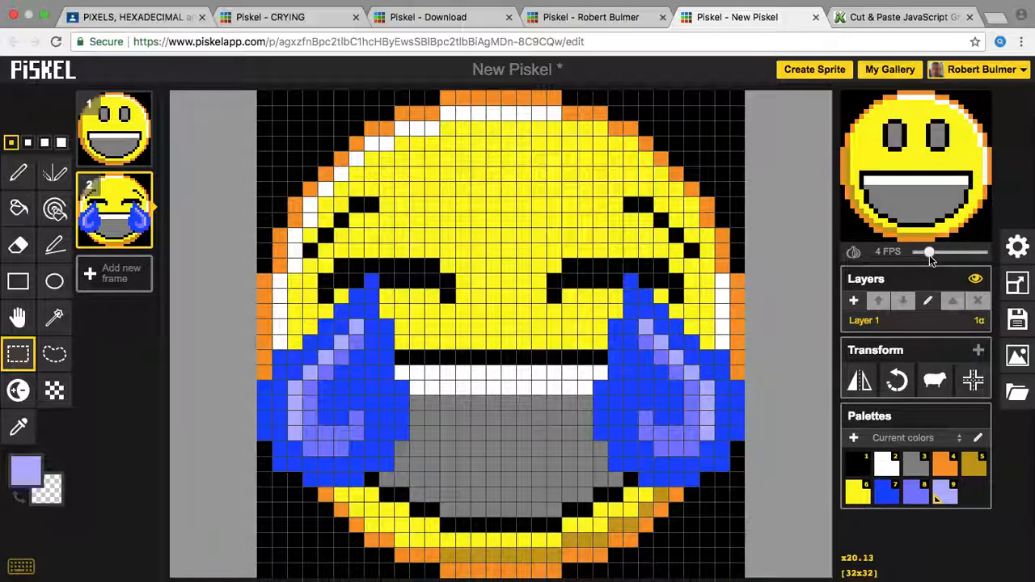
left_click_drag(929, 255, 922, 254)
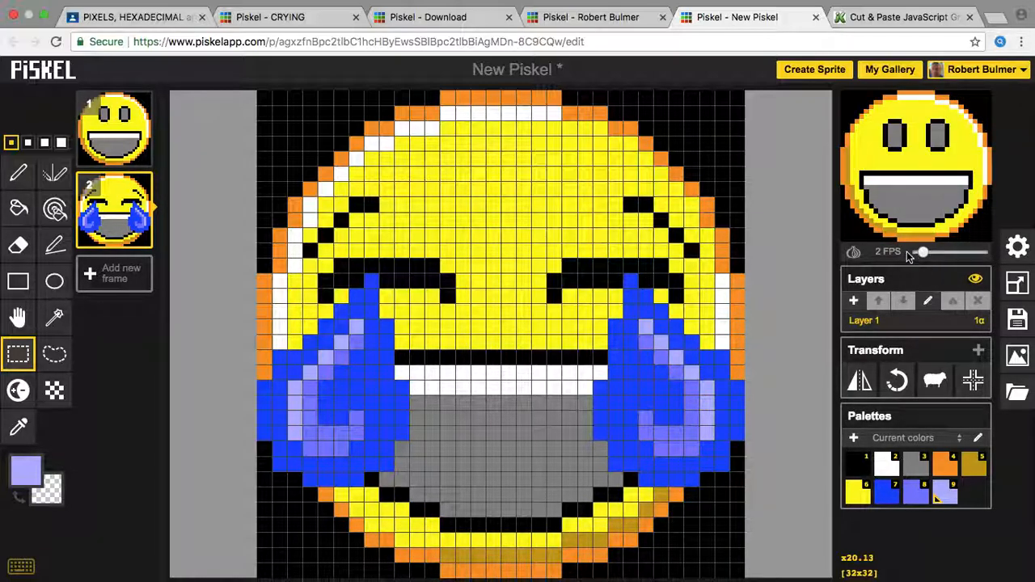
left_click_drag(921, 252, 891, 263)
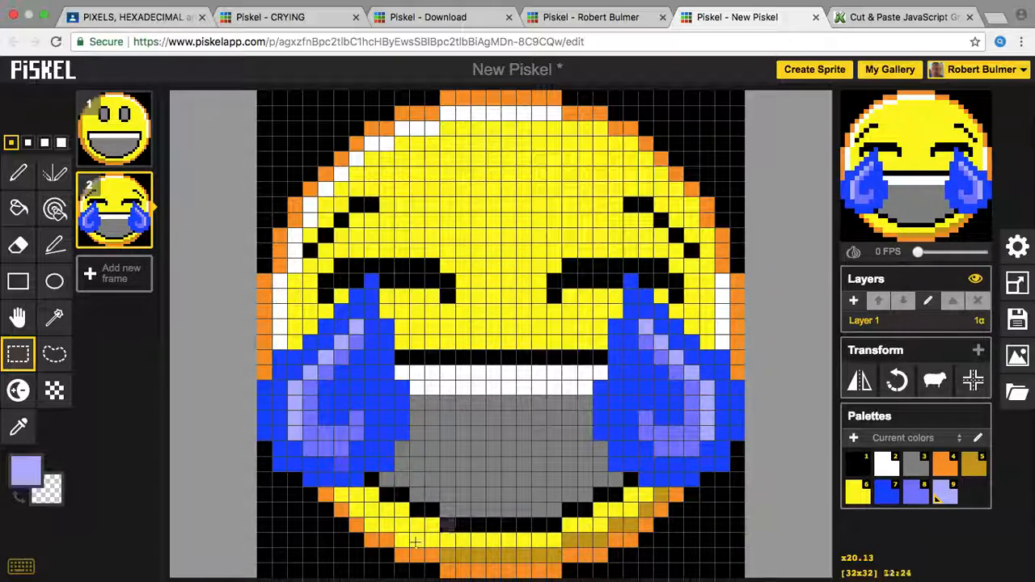
Step: With the pen in gold, shade the left and lower-left rim of the face
left_click(25, 469)
left_click(20, 392)
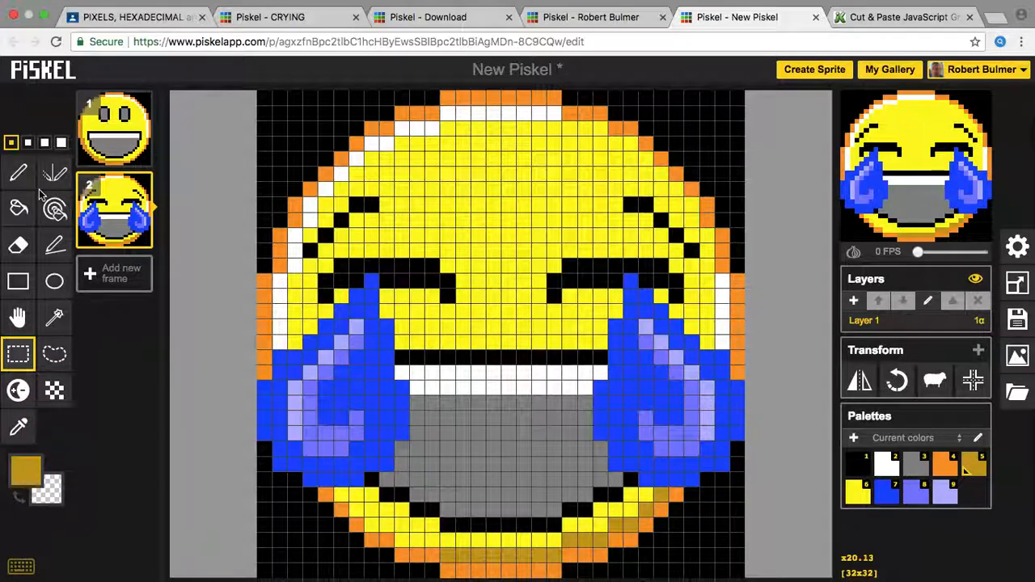
left_click(18, 173)
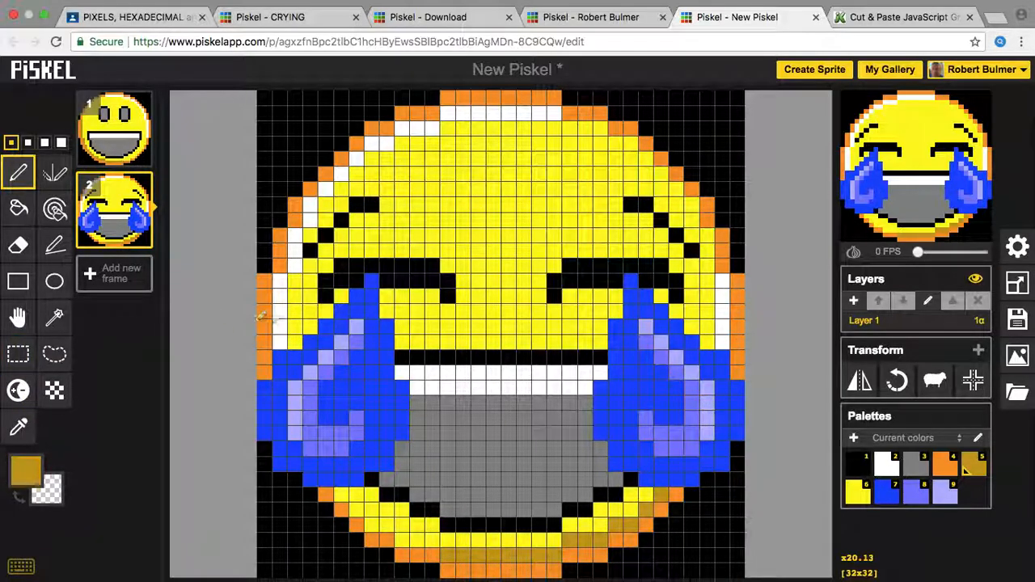
left_click_drag(293, 346, 293, 287)
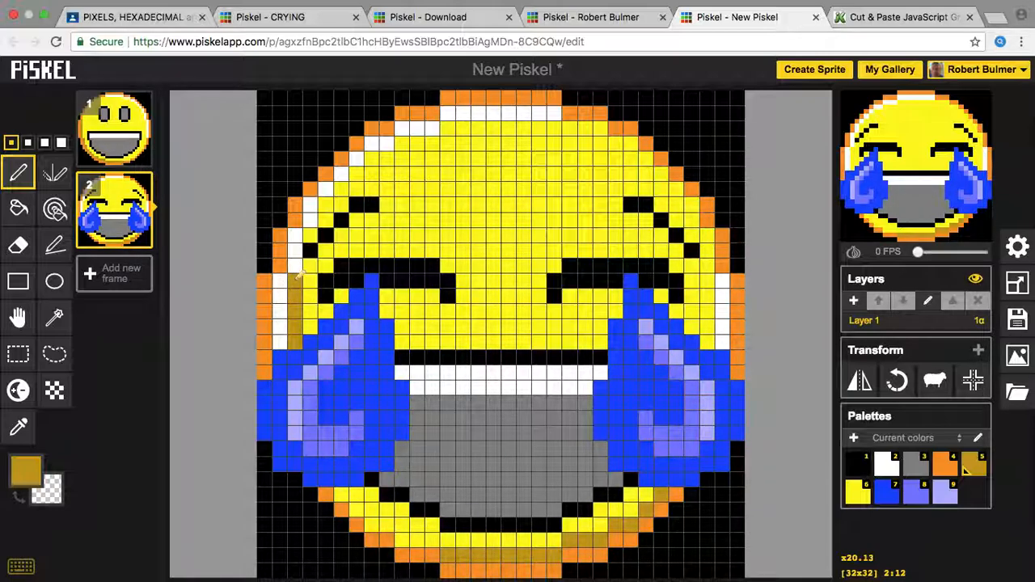
key("ctrl+z")
left_click_drag(278, 348, 283, 276)
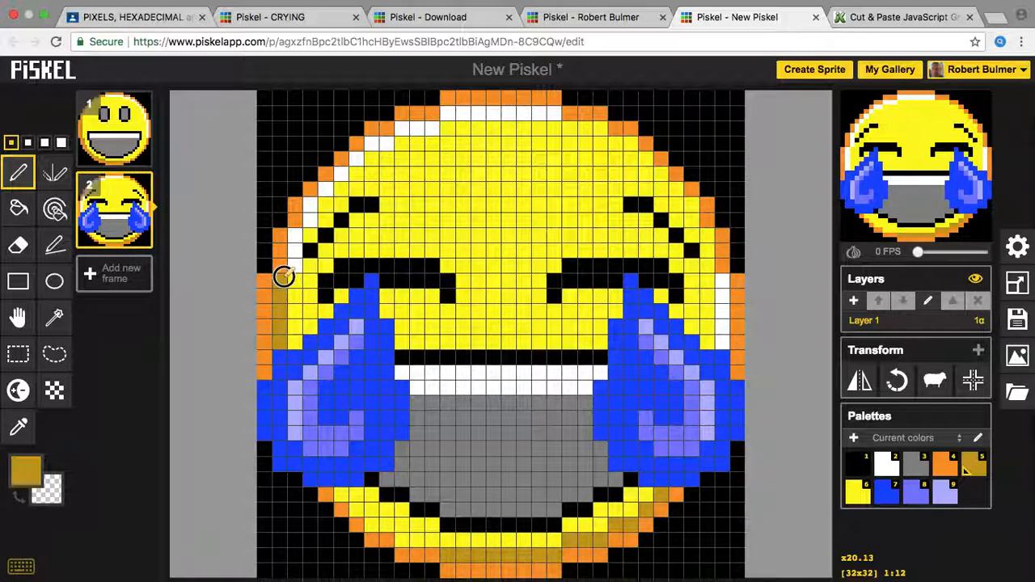
mouse_move(340, 490)
left_mouse_down()
mouse_move(373, 527)
mouse_move(401, 531)
left_mouse_up()
left_click(390, 527)
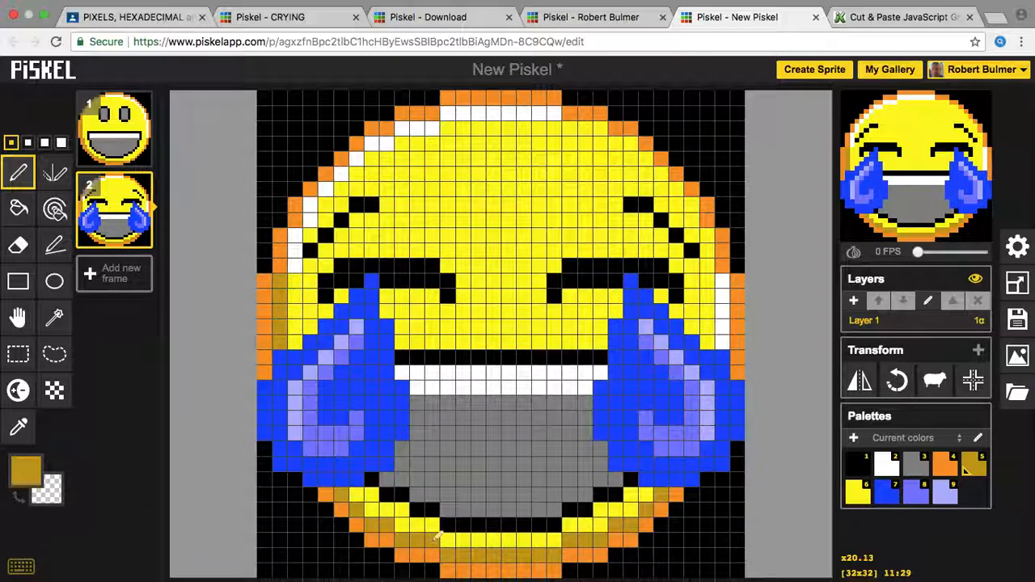
Step: Add white highlight pixels along the face's upper-right rim
left_click(24, 477)
left_click(58, 370)
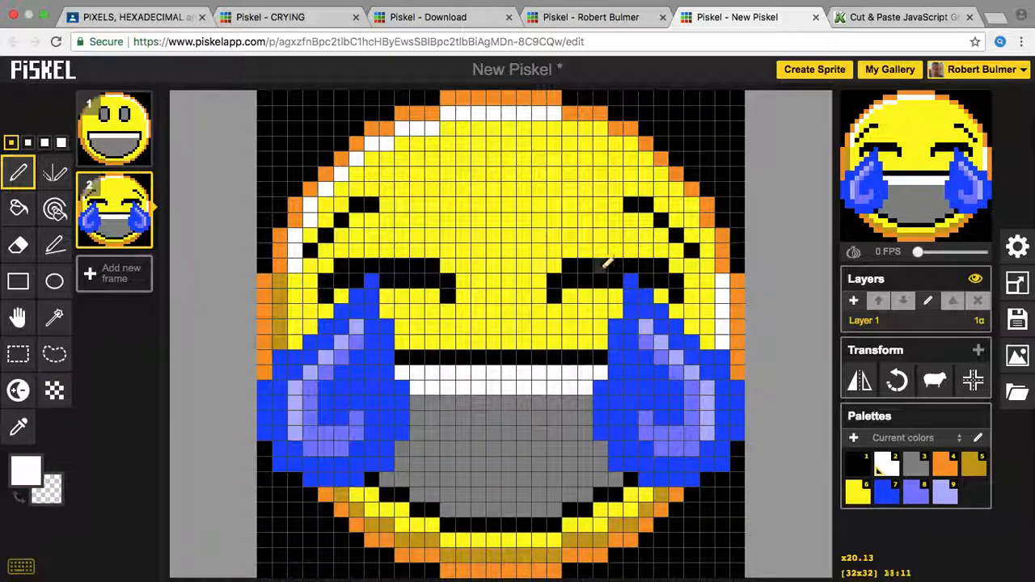
mouse_move(700, 251)
left_mouse_down()
mouse_move(707, 262)
mouse_move(708, 234)
mouse_move(672, 176)
mouse_move(601, 127)
mouse_move(566, 120)
left_mouse_up()
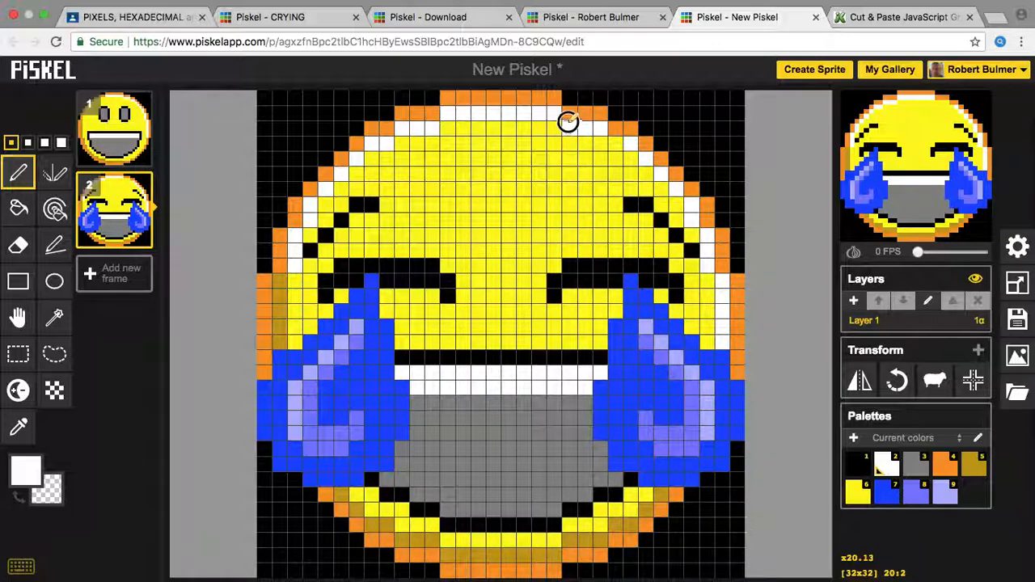
Step: Recolour the white upper-left outline and two bottom-edge pixels yellow, then play the preview at 5 FPS
left_click(26, 469)
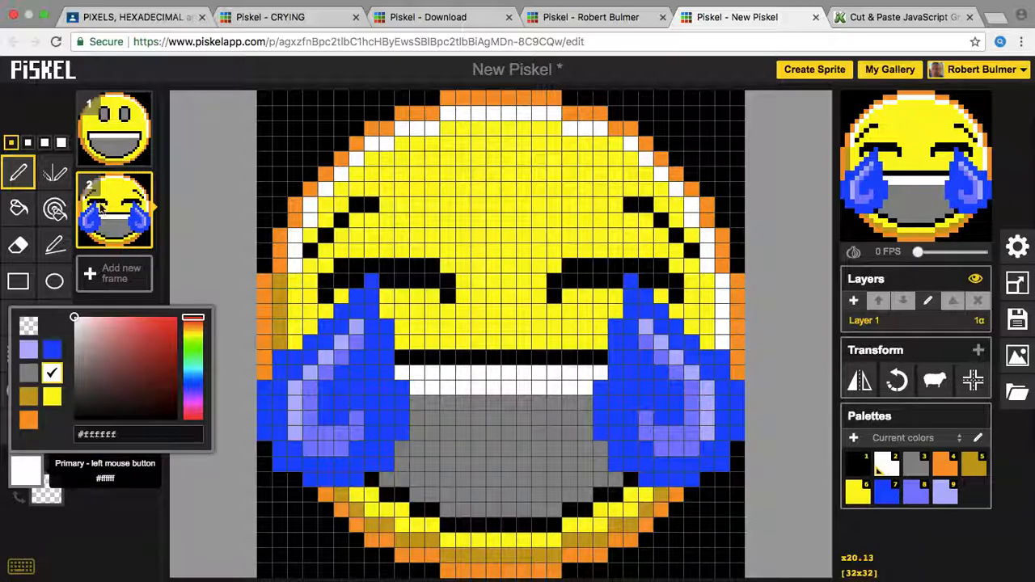
left_click(52, 396)
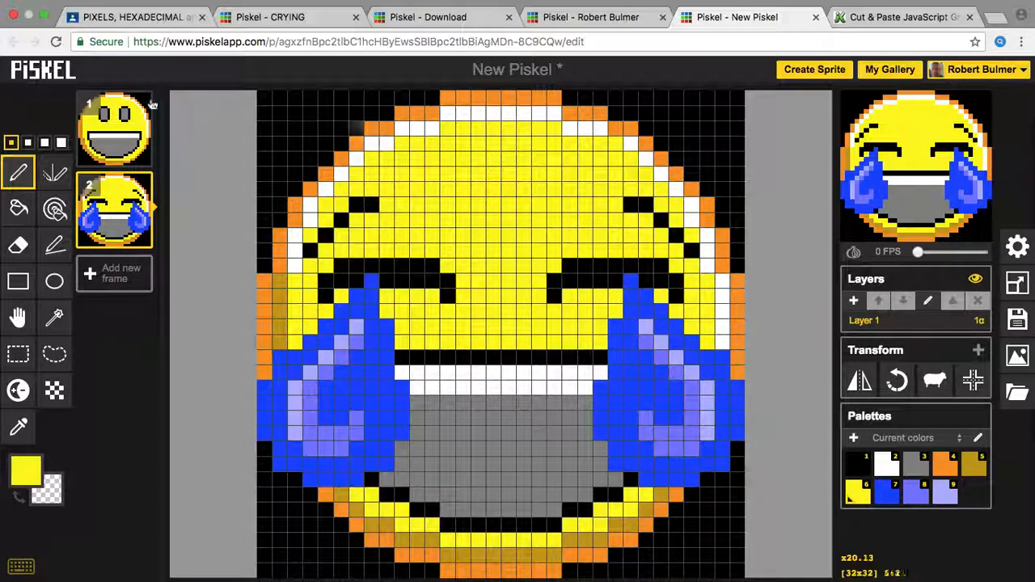
left_click(417, 128)
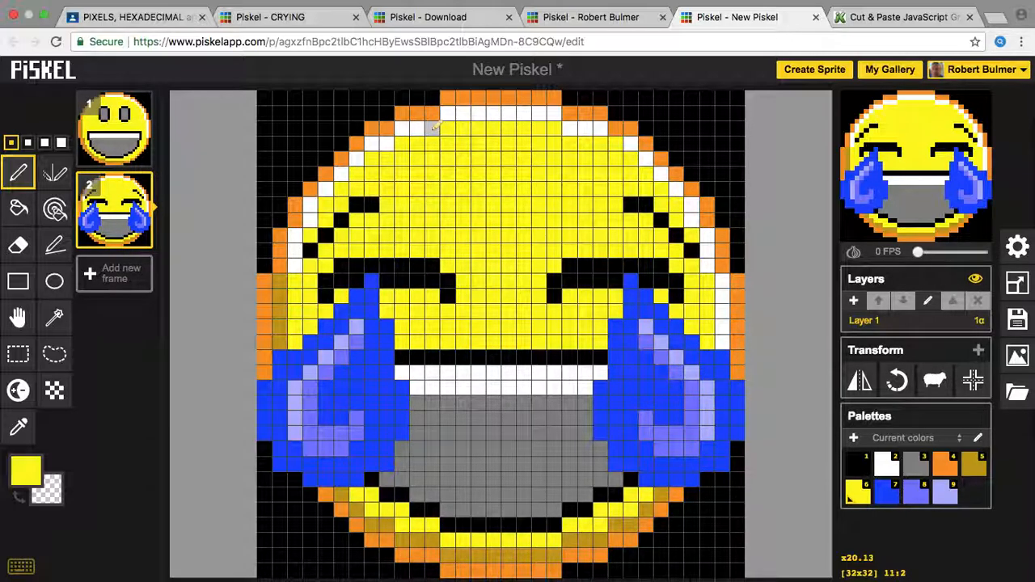
left_click_drag(402, 129, 369, 143)
left_click(356, 159)
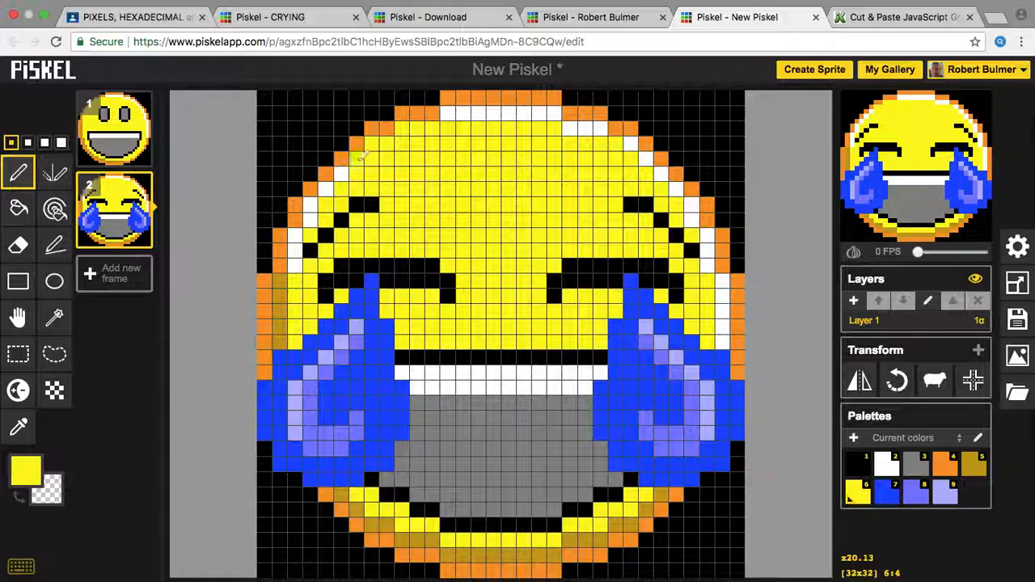
left_click(344, 177)
left_click(326, 192)
left_click(312, 206)
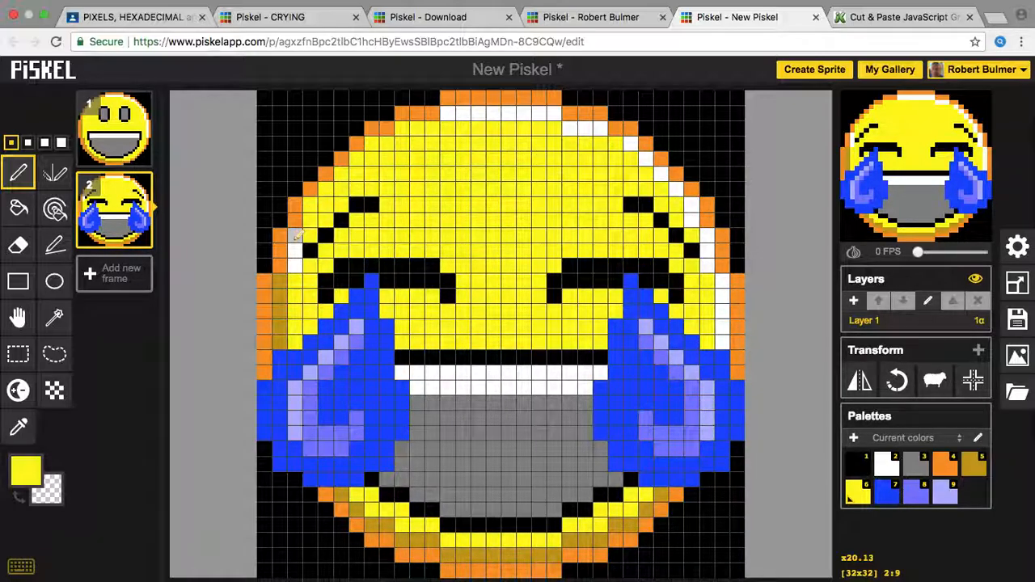
left_click_drag(296, 267, 300, 229)
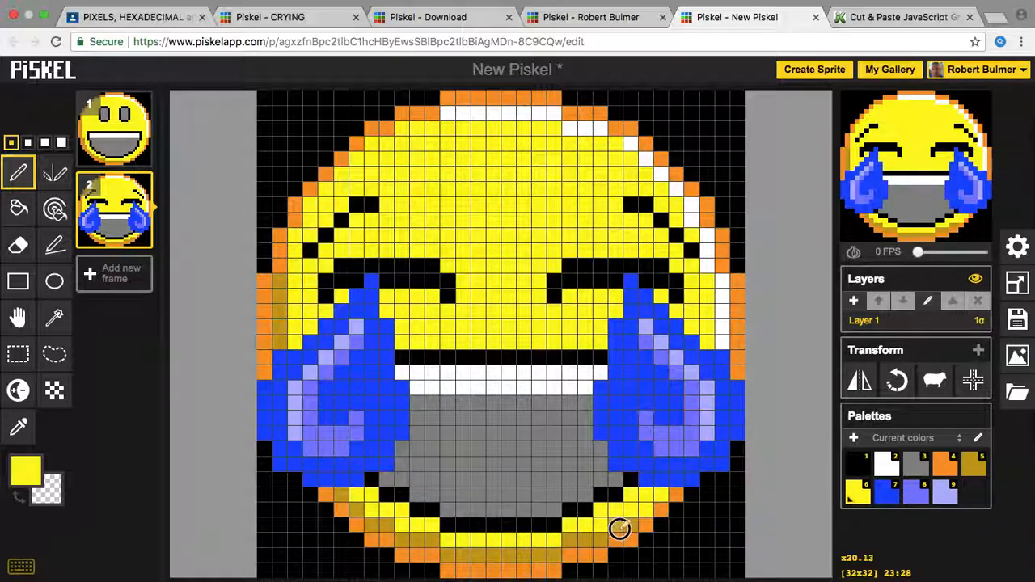
left_click_drag(594, 538, 578, 537)
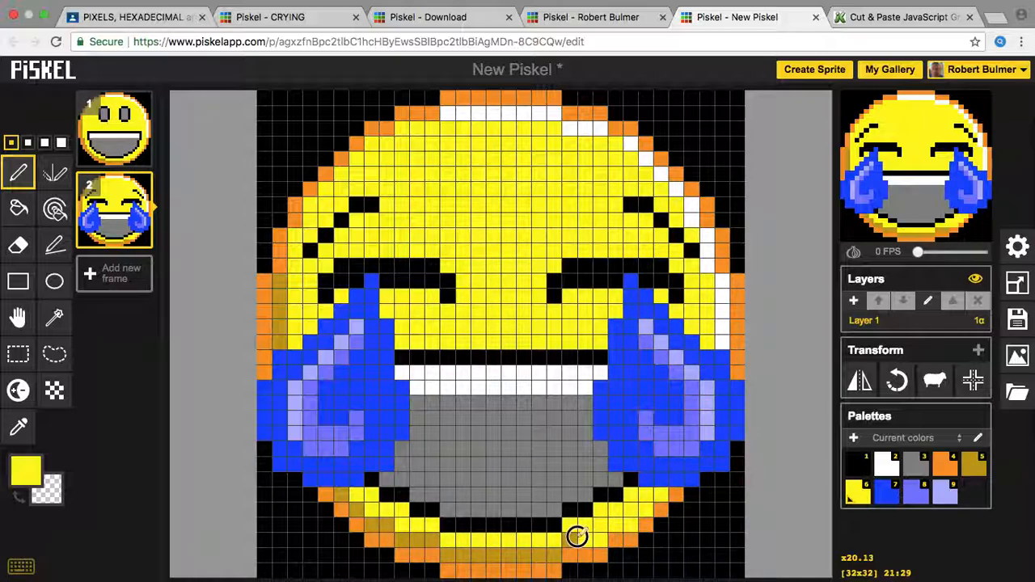
left_click_drag(918, 251, 933, 257)
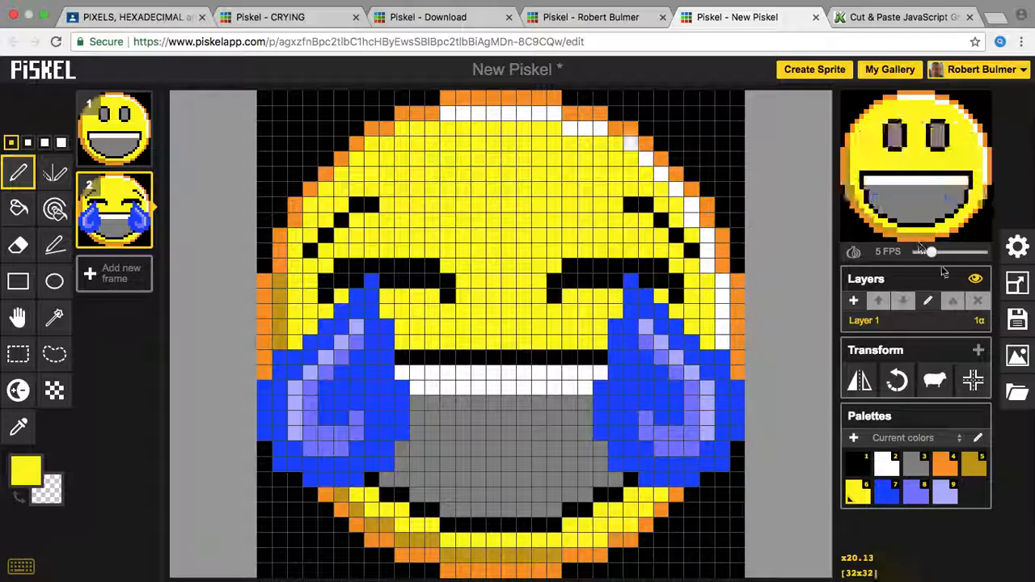
Step: Stop the preview at 0 FPS and paint white highlights at the top-right rim
left_click_drag(932, 252, 855, 254)
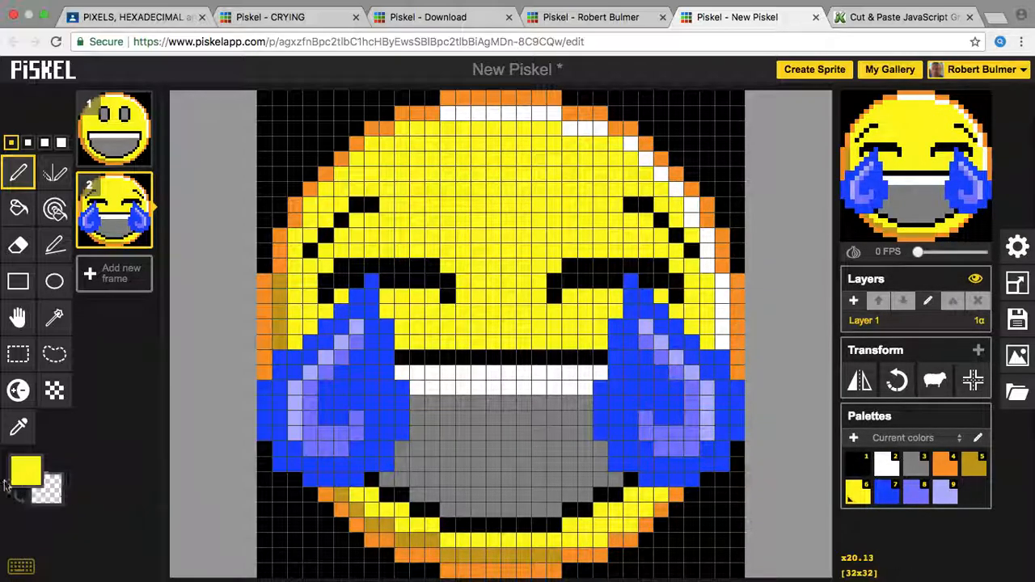
left_click(26, 469)
left_click(52, 372)
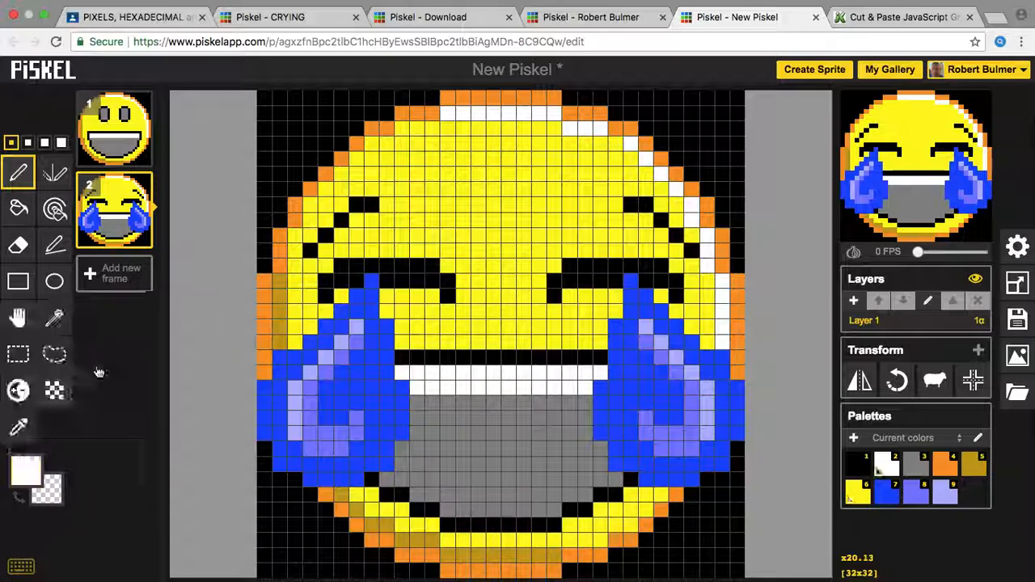
left_click_drag(629, 147, 615, 144)
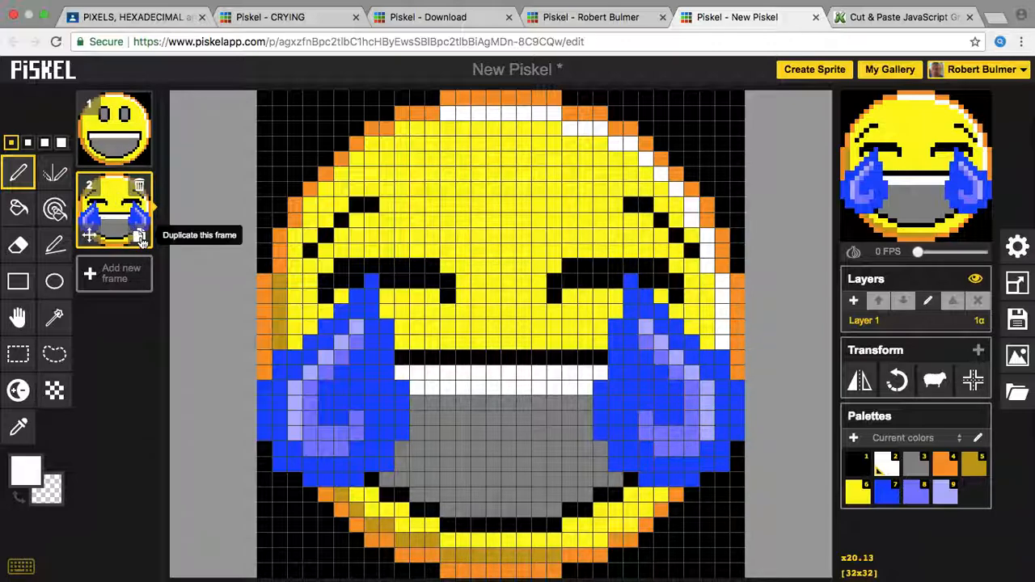
Step: Duplicate the crying frame as frame 3 and bring frame 1 onto the canvas
left_click(139, 235)
left_click(109, 130)
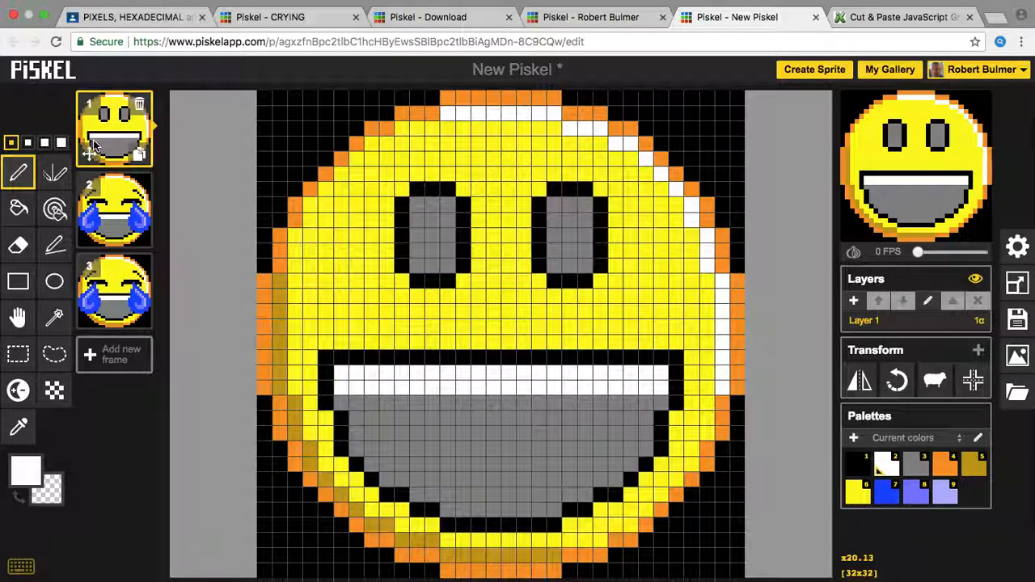
left_click(18, 354)
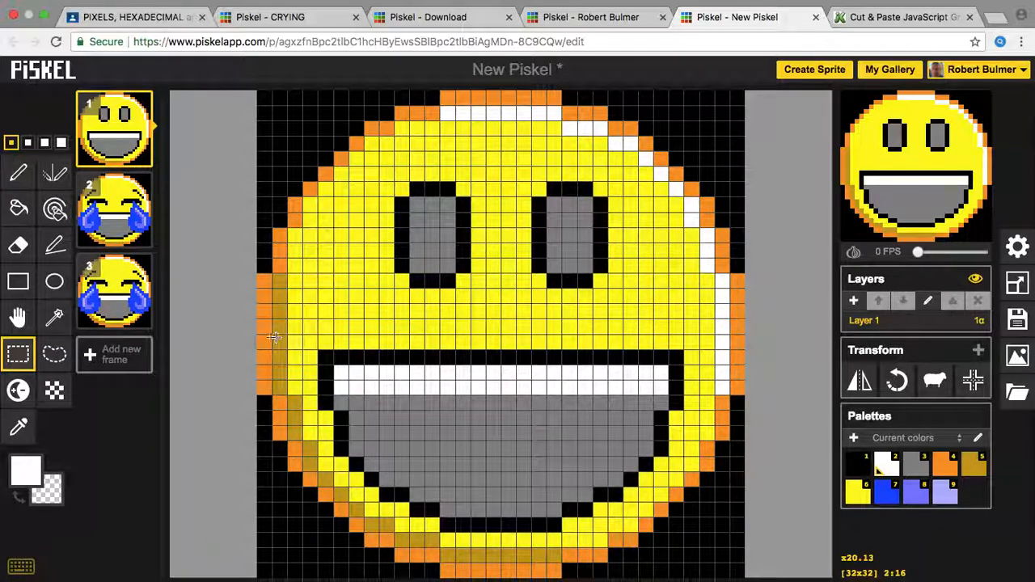
Step: Select frame 1's lower half with the open mouth, then switch to frame 2
left_click_drag(256, 332, 769, 574)
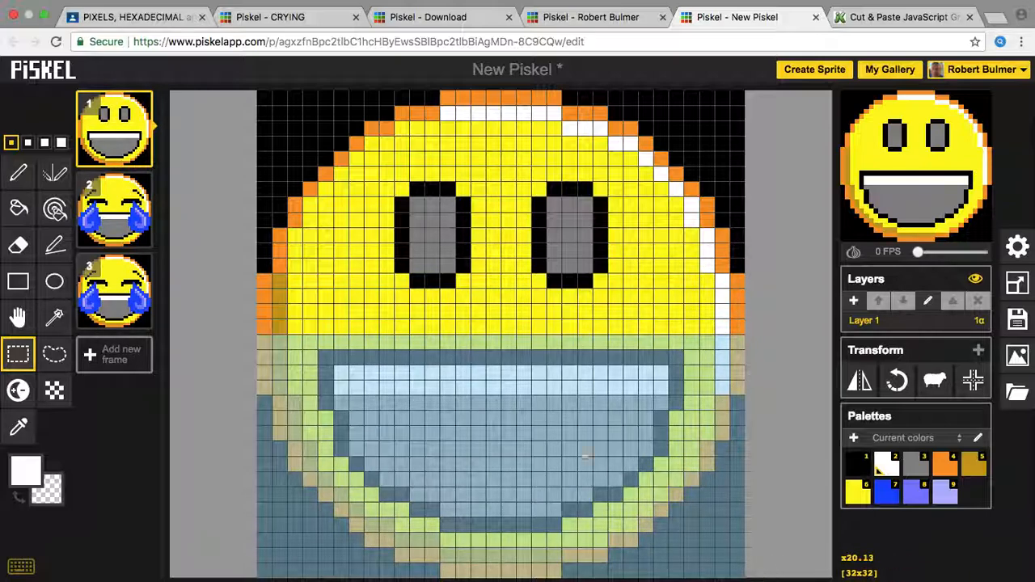
left_click(128, 216)
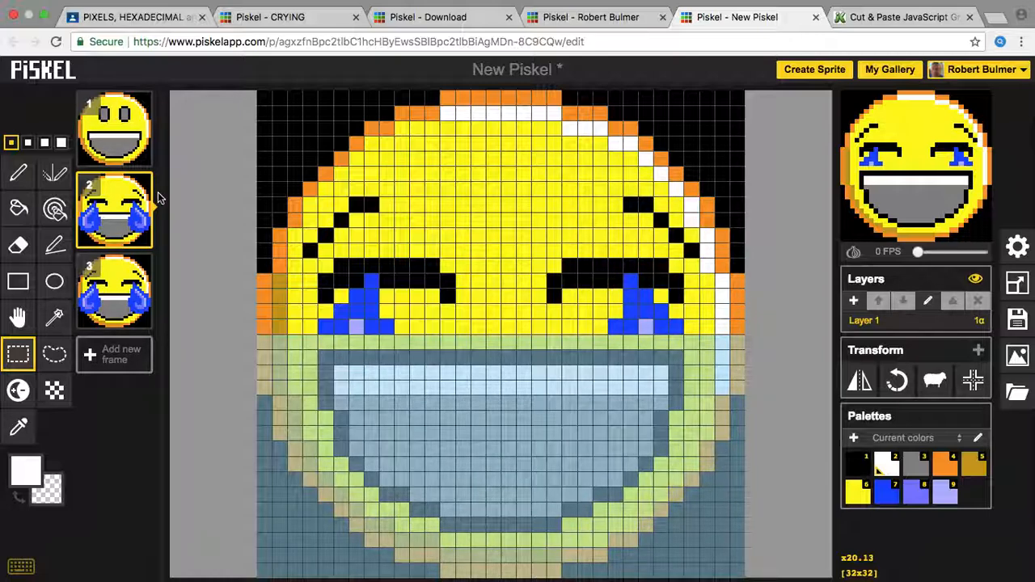
Step: Using the vertically mirrored pen in blue, turn both teeth-row ends blue up to the rim
left_click(54, 173)
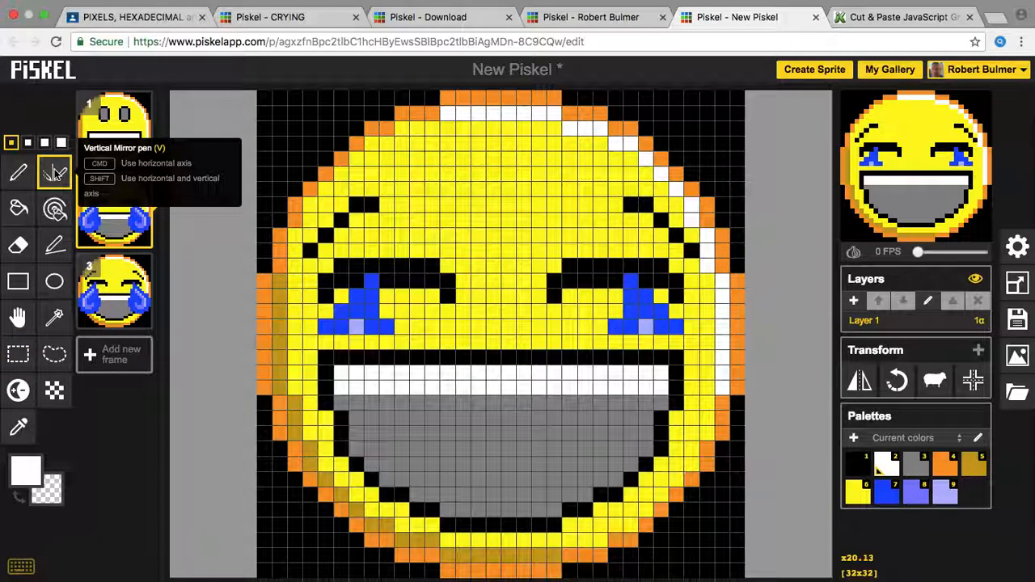
left_click(37, 466)
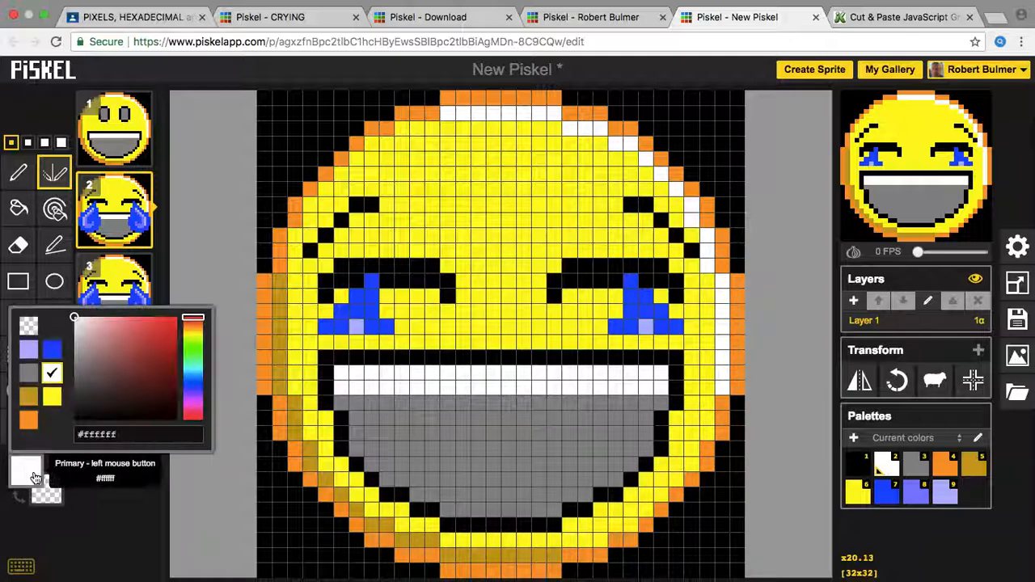
left_click(56, 350)
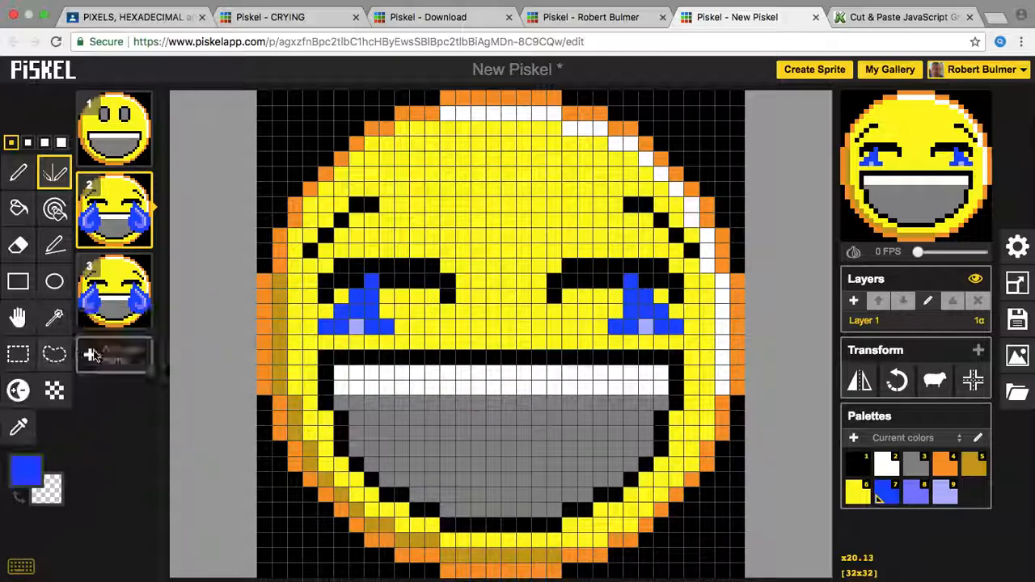
left_click(324, 329)
mouse_move(334, 340)
left_mouse_down()
mouse_move(387, 343)
mouse_move(332, 334)
mouse_move(359, 353)
mouse_move(327, 354)
left_mouse_up()
key("super+z")
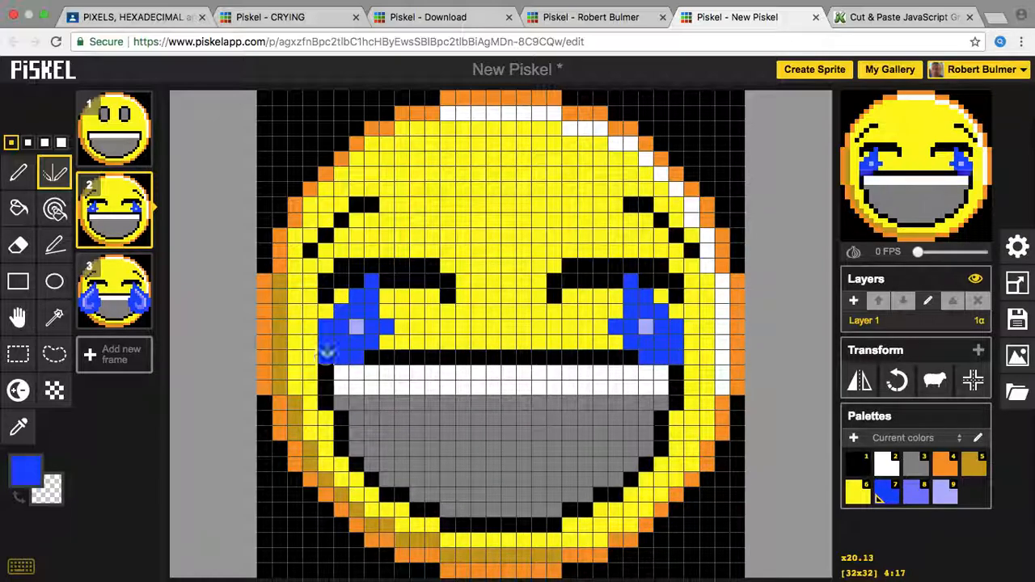
left_click(386, 303)
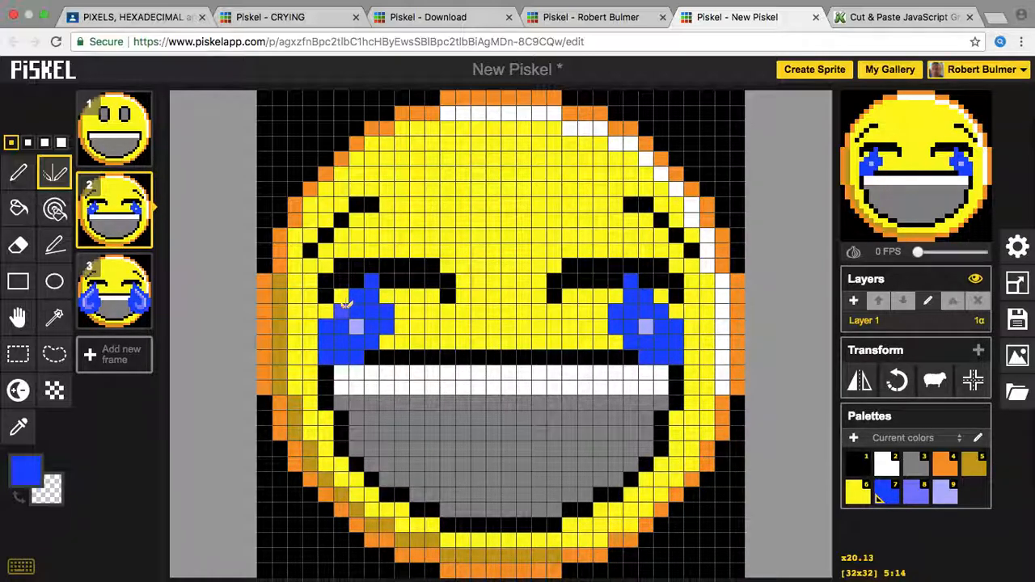
key("ctrl+z")
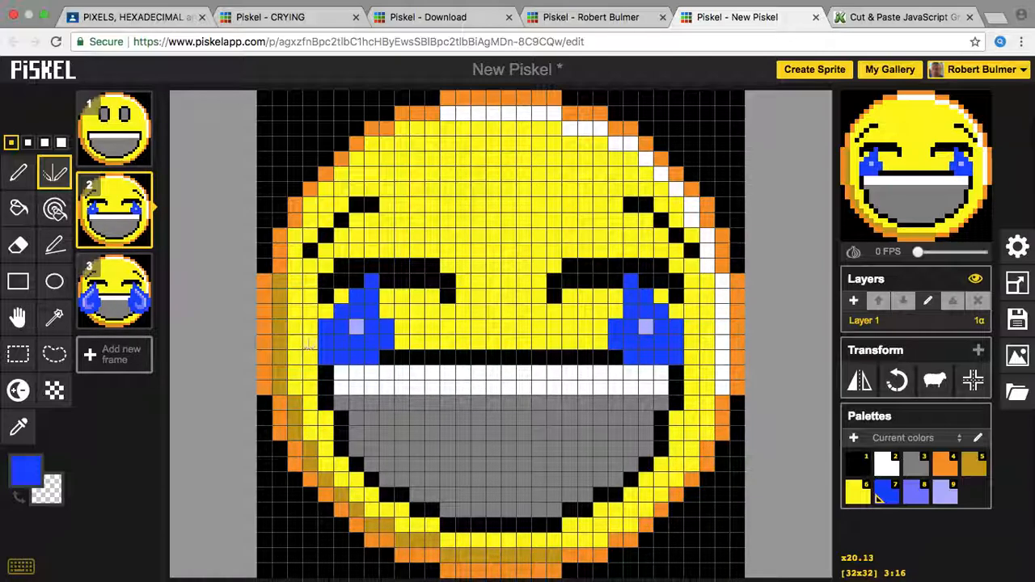
left_click(647, 370)
left_click_drag(647, 370, 677, 370)
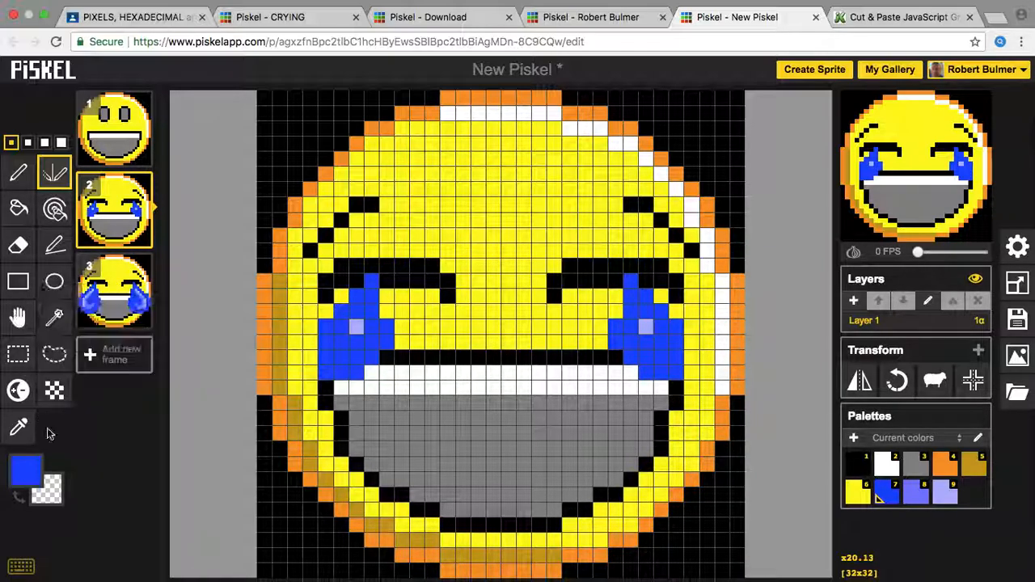
Step: Add light lavender highlight pixels to both tears and set the preview to 3 FPS
left_click(32, 470)
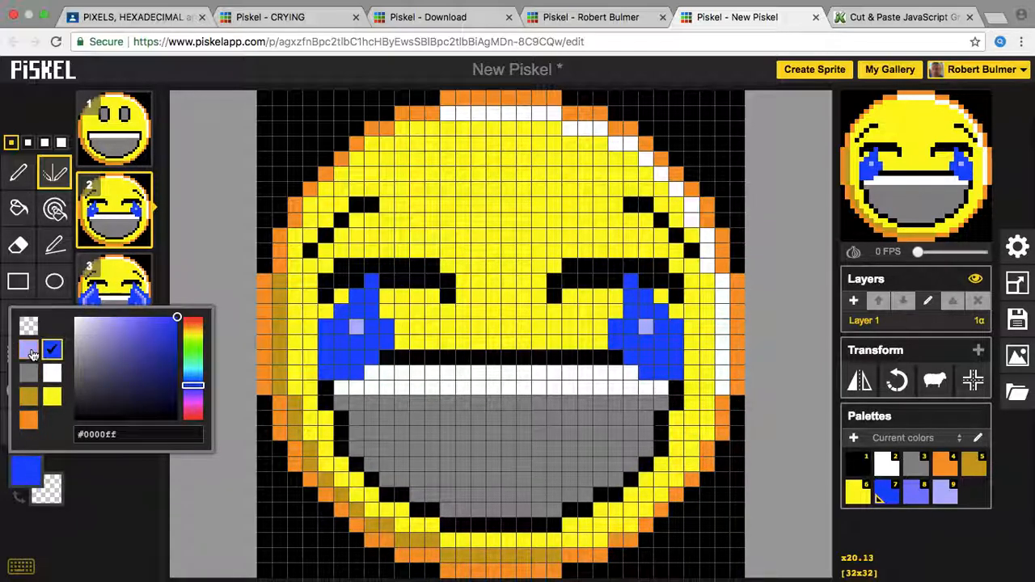
left_click(29, 349)
left_click(662, 341)
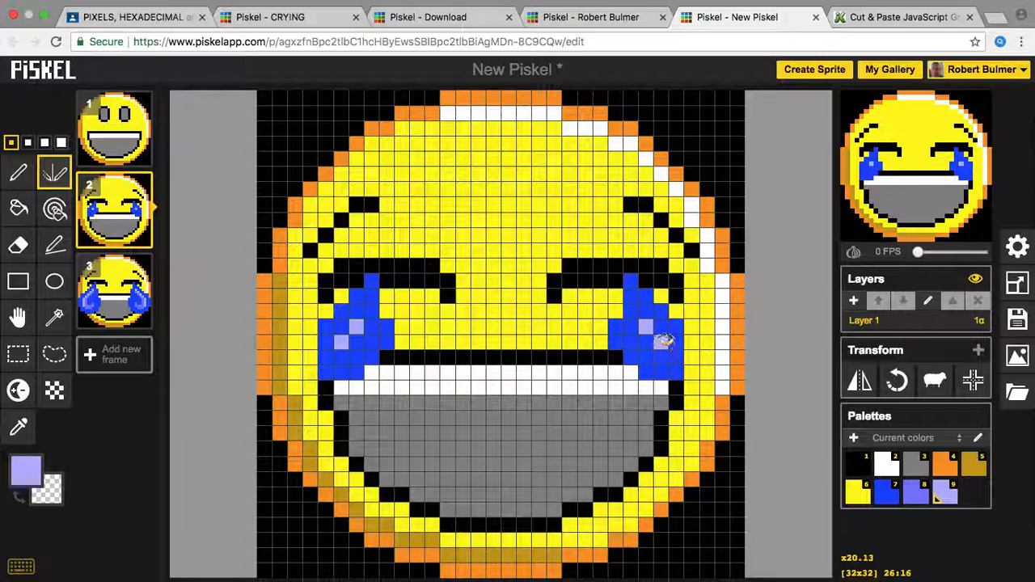
left_click(662, 326)
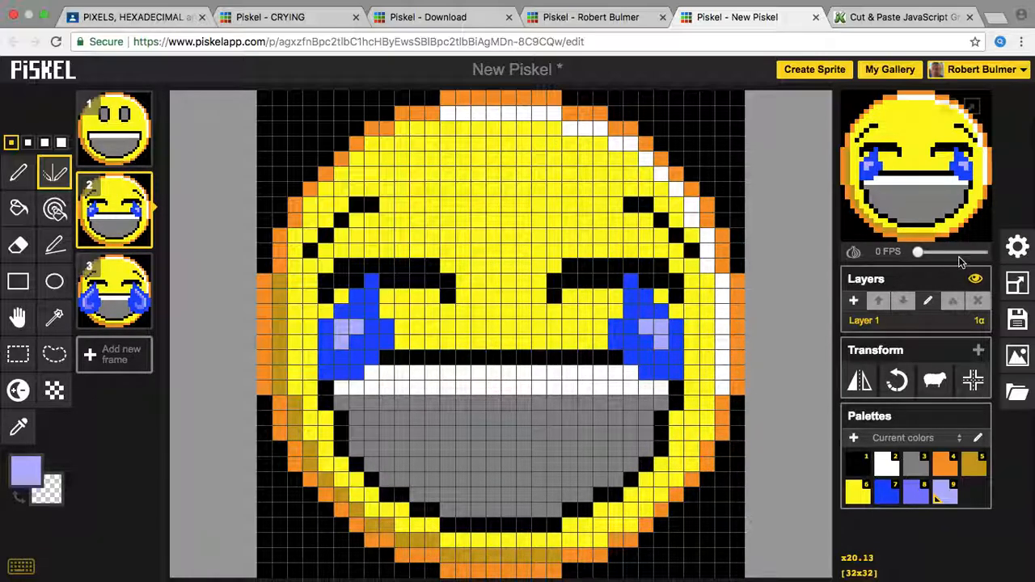
left_click_drag(920, 252, 926, 256)
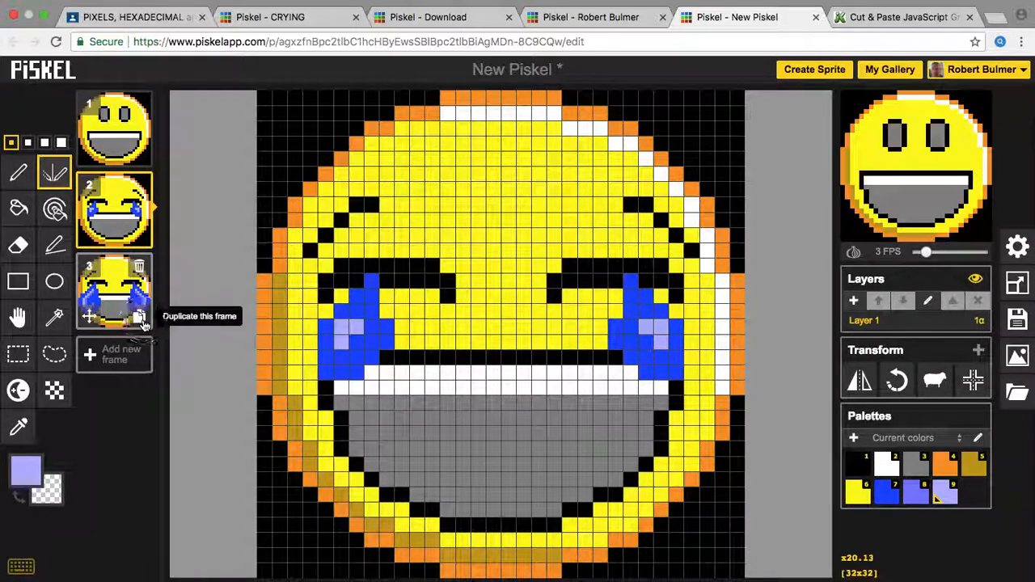
Step: Duplicate frame 3 into a fourth frame and set the preview speed to 4 FPS
left_click(139, 317)
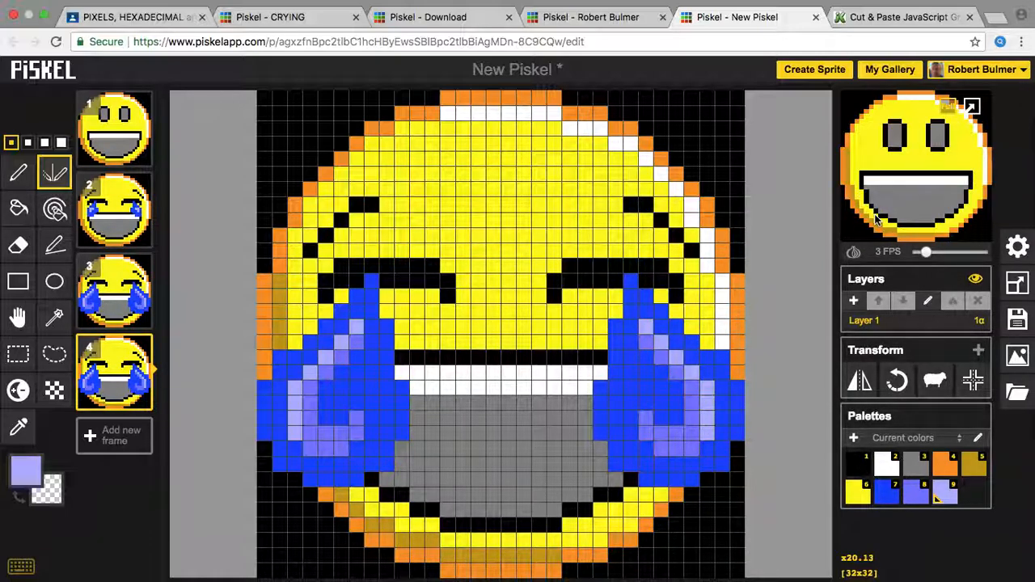
left_click_drag(924, 249, 929, 252)
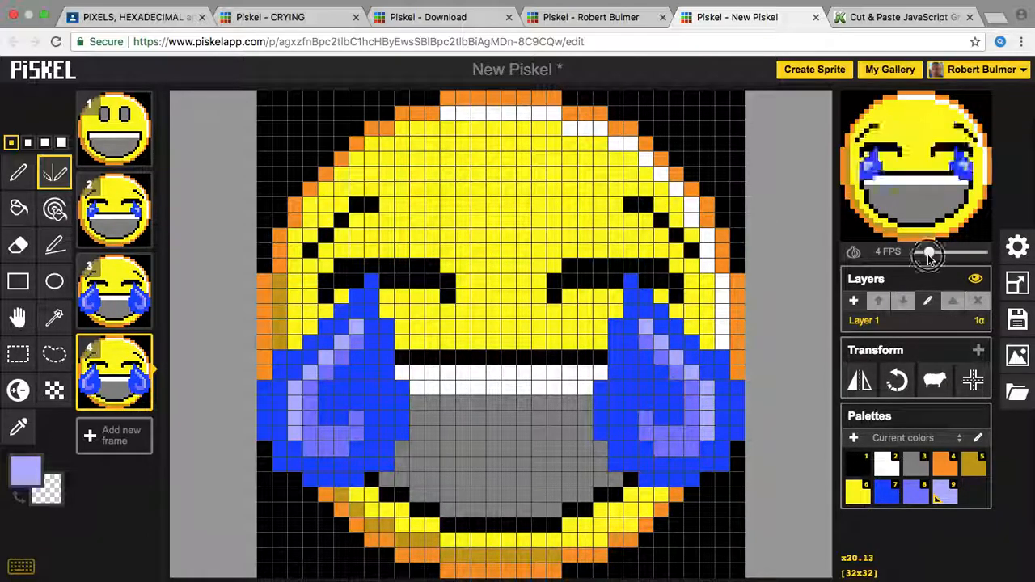
left_click_drag(927, 254, 954, 259)
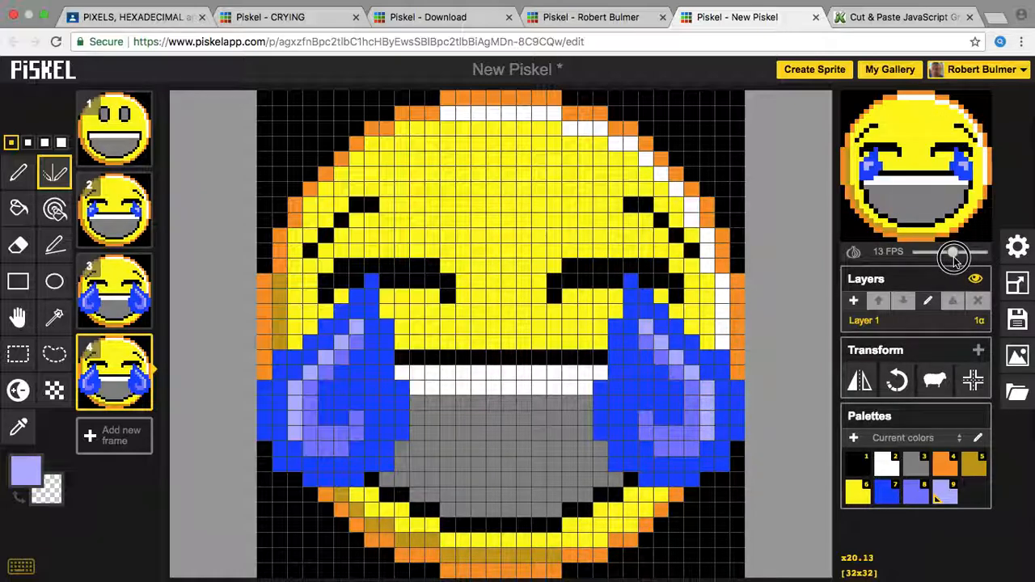
left_click_drag(954, 257, 930, 257)
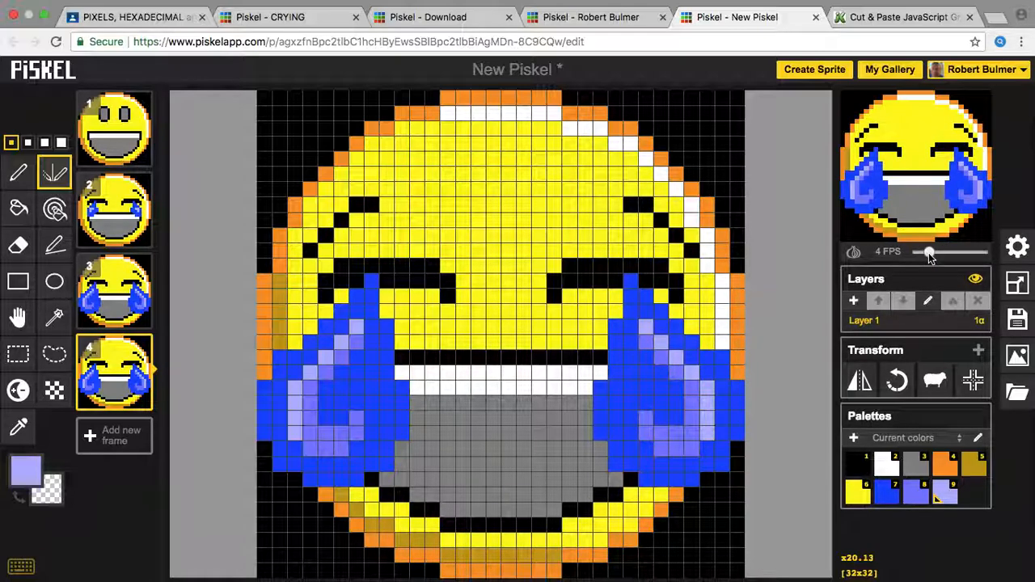
Step: Retitle the sprite 'cryingNew', mark it public, and save it to the online gallery
left_click(1018, 287)
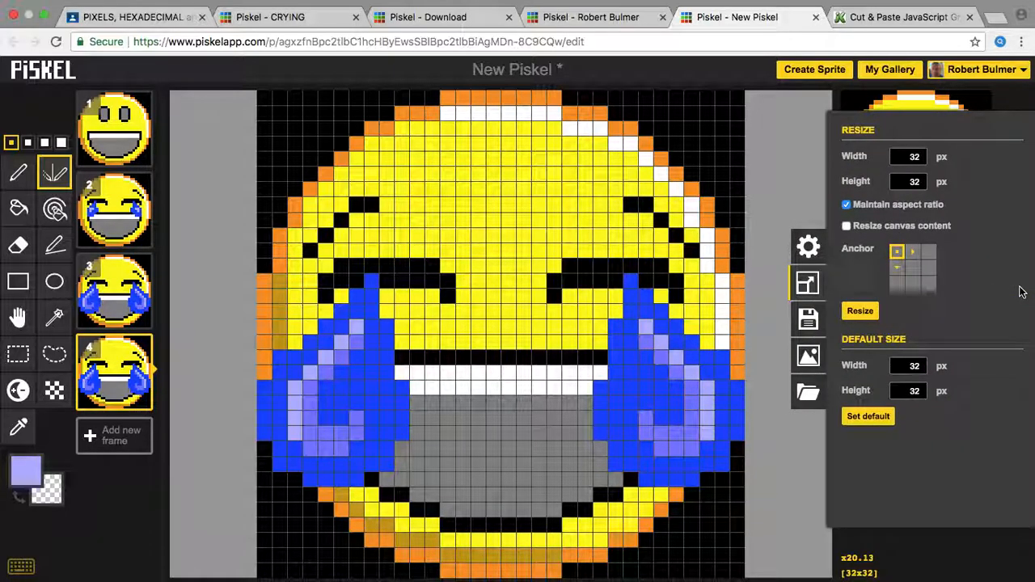
left_click(808, 335)
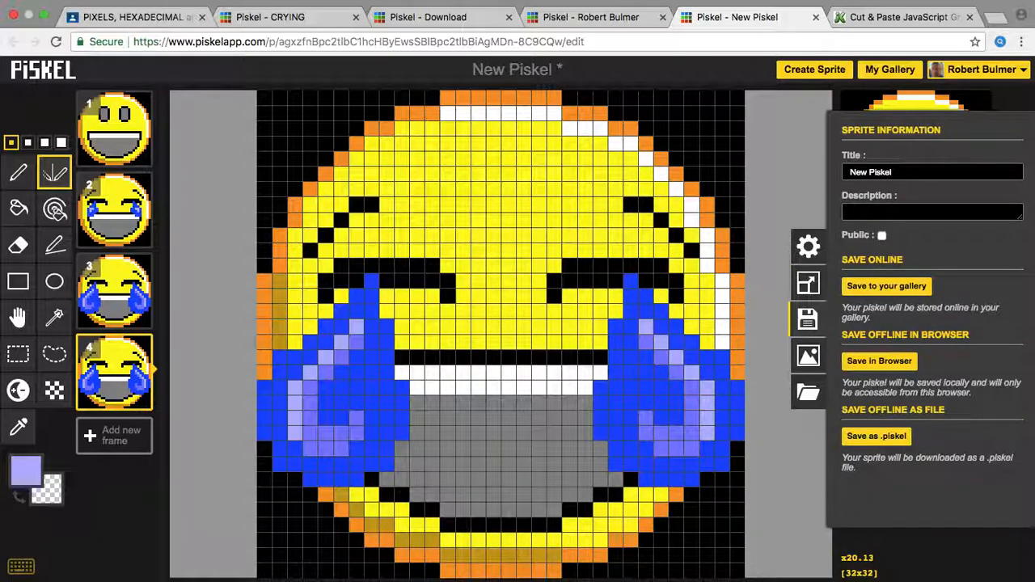
left_click(808, 358)
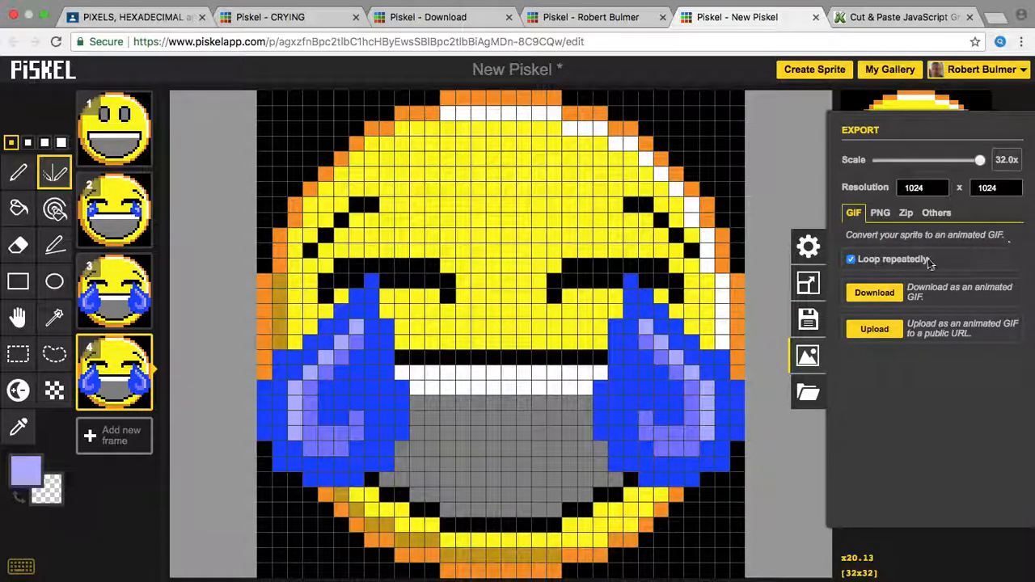
left_click(808, 319)
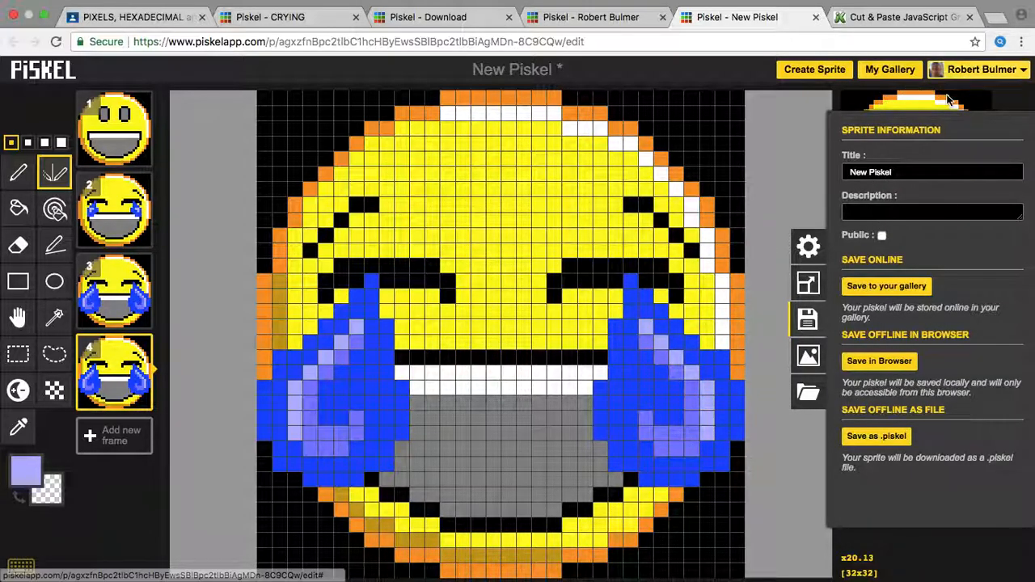
left_click(917, 171)
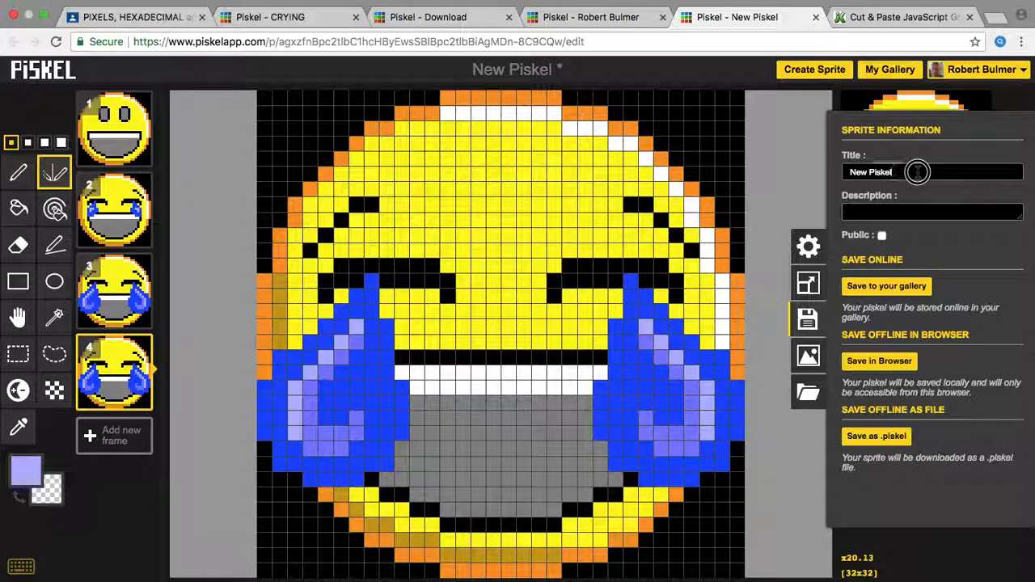
left_click_drag(917, 171, 814, 164)
type("cryingNew")
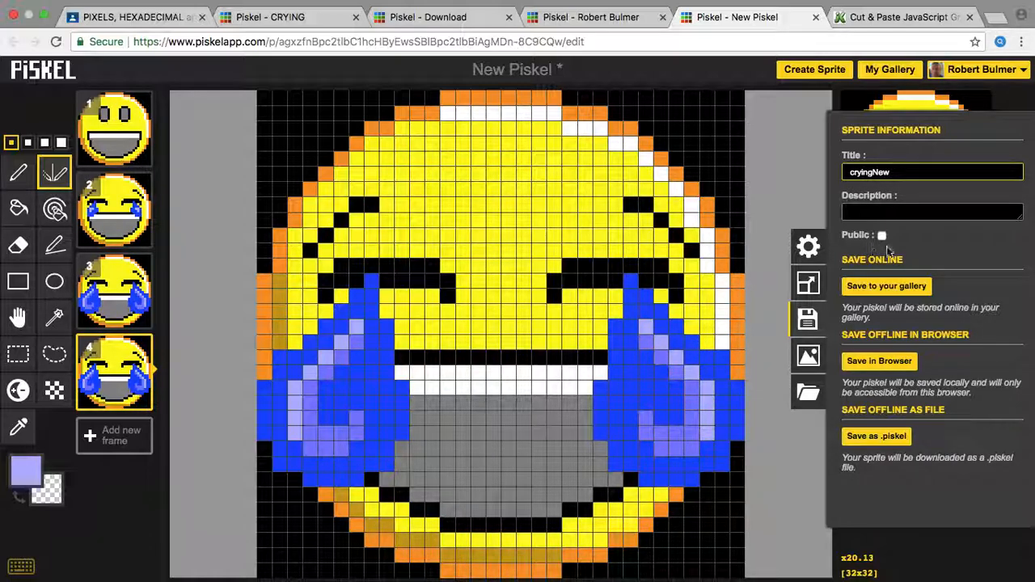
left_click(881, 234)
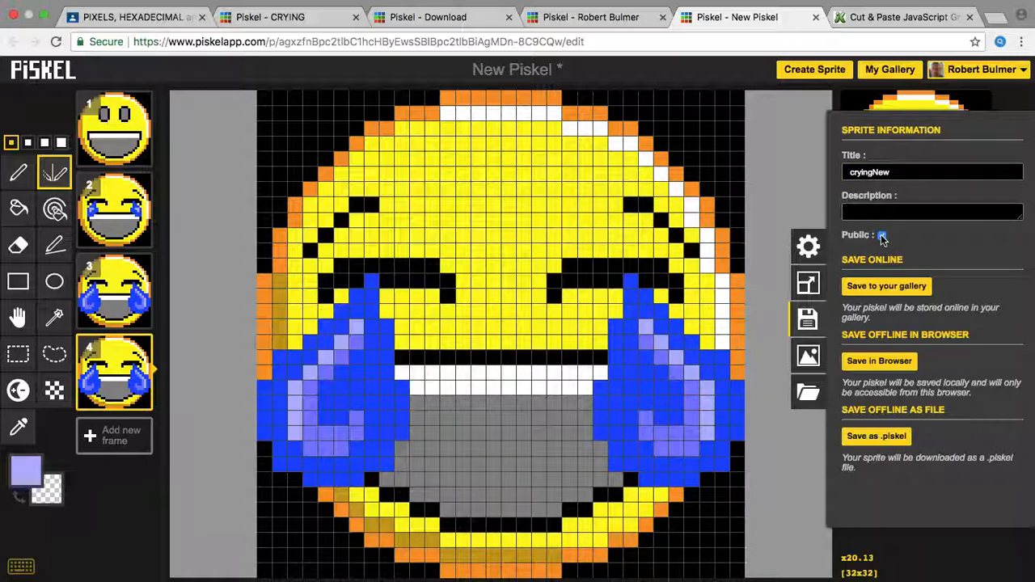
left_click(880, 293)
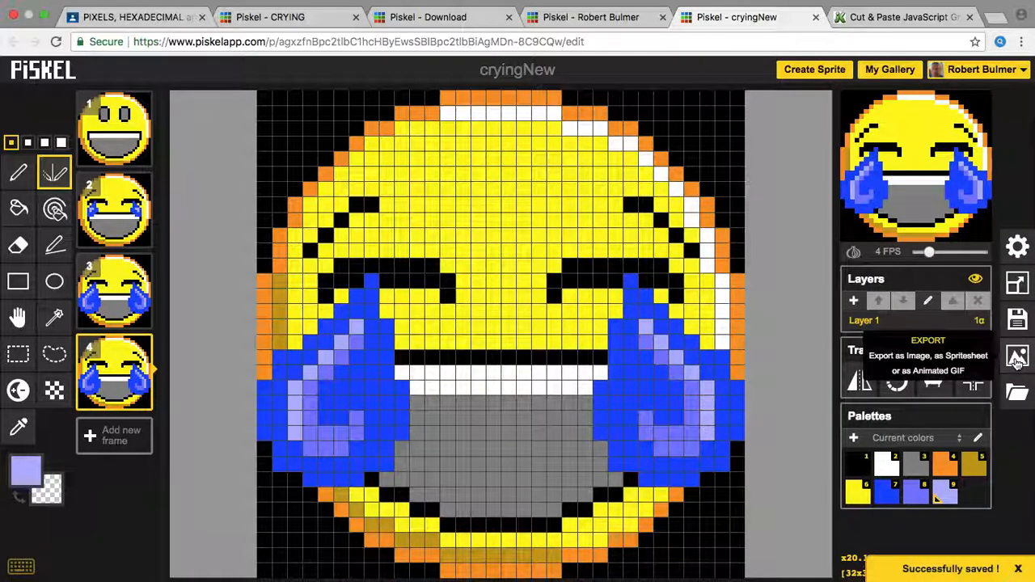
Step: Download the animation as a 16x (512x512) GIF and reveal cryingNew.gif in Finder
left_click(1017, 357)
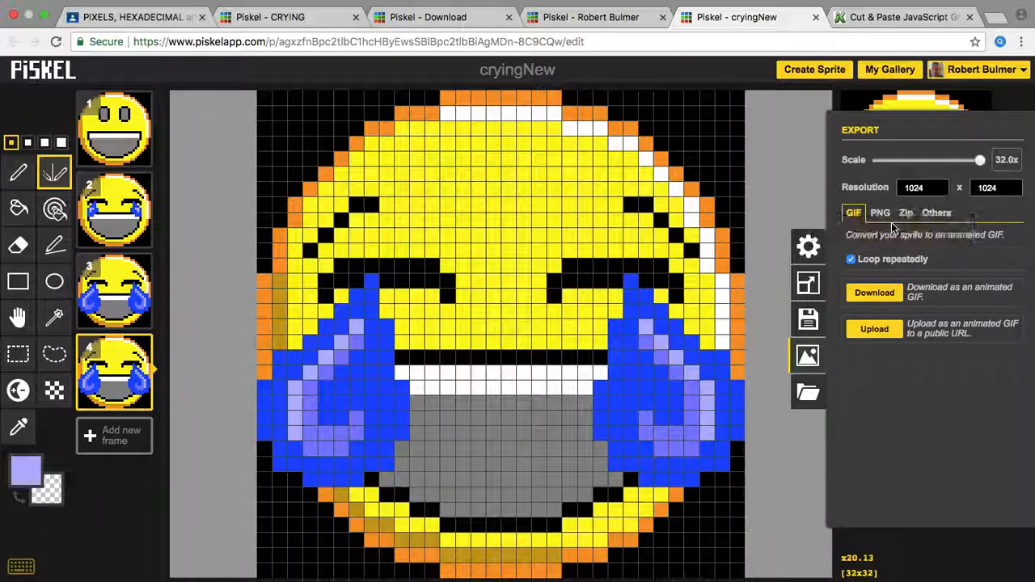
left_click_drag(980, 160, 874, 164)
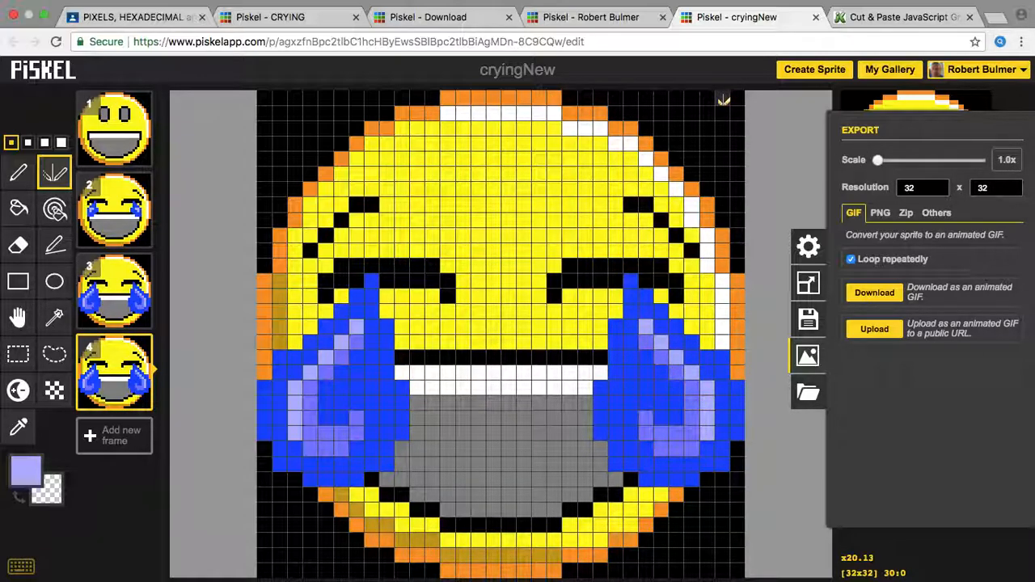
left_click_drag(878, 163, 928, 169)
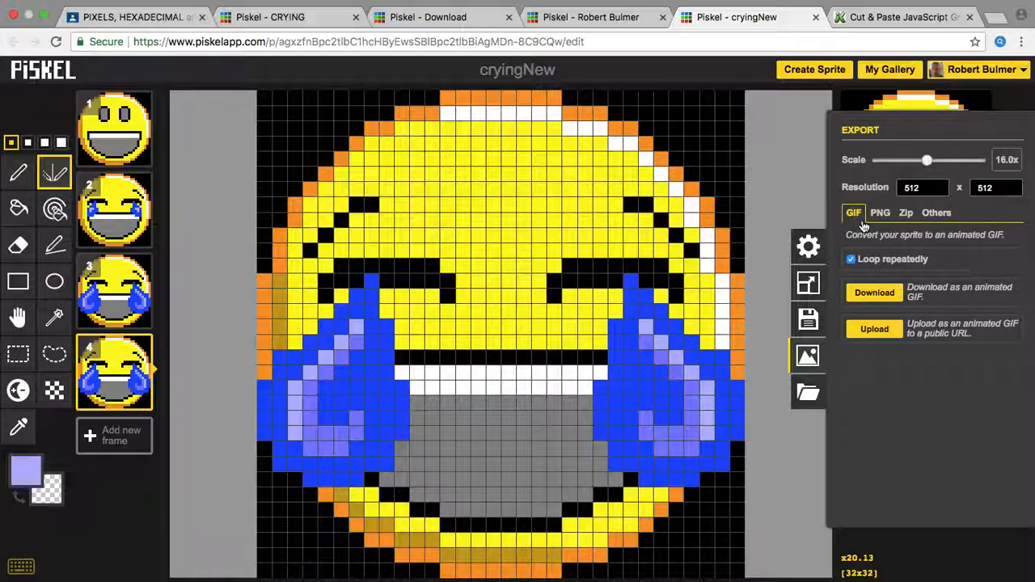
left_click(885, 293)
left_click(885, 294)
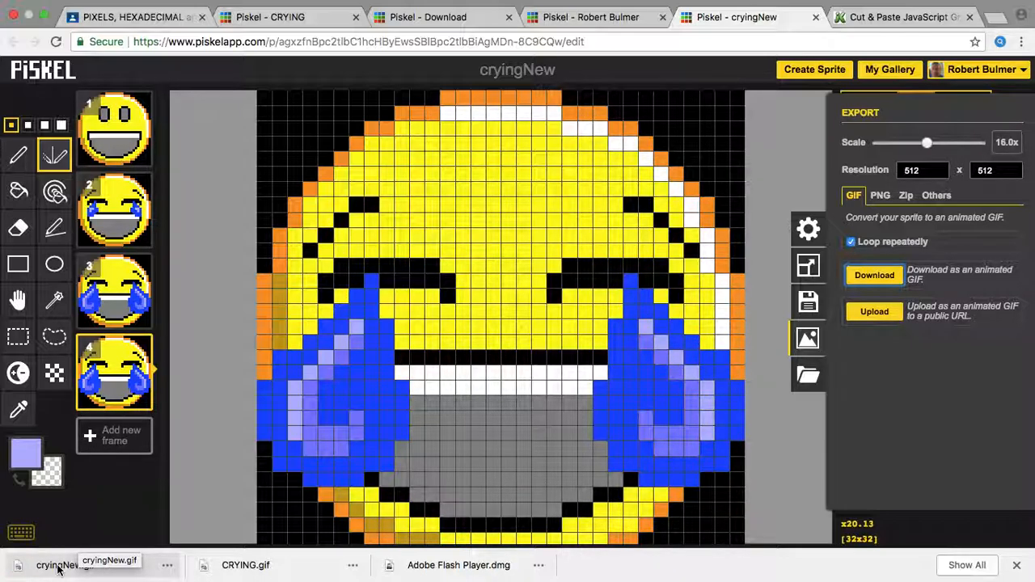
right_click(57, 570)
left_click(124, 544)
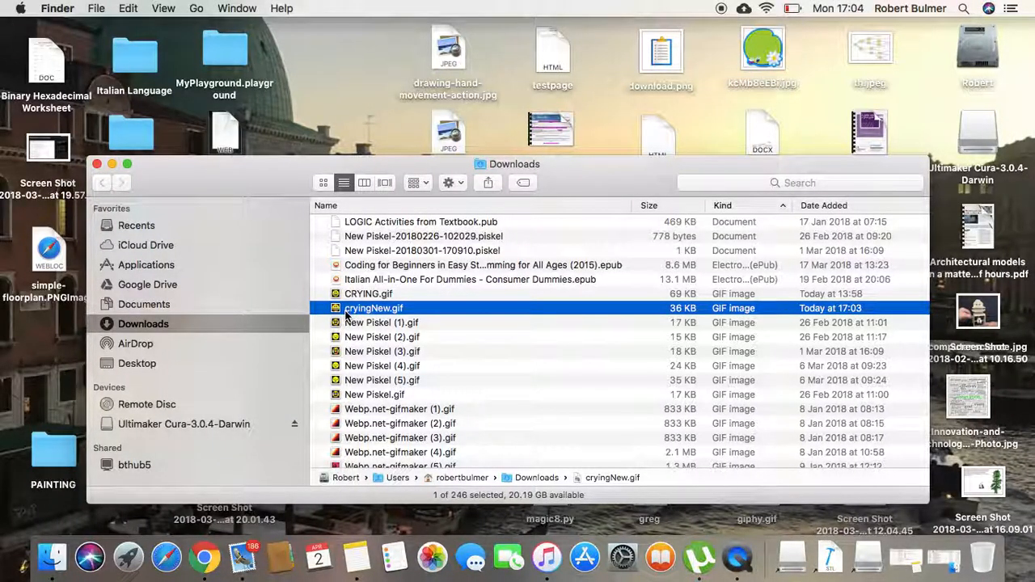
Step: Open cryingNew.gif from Downloads with Google Chrome to preview the animation
right_click(346, 315)
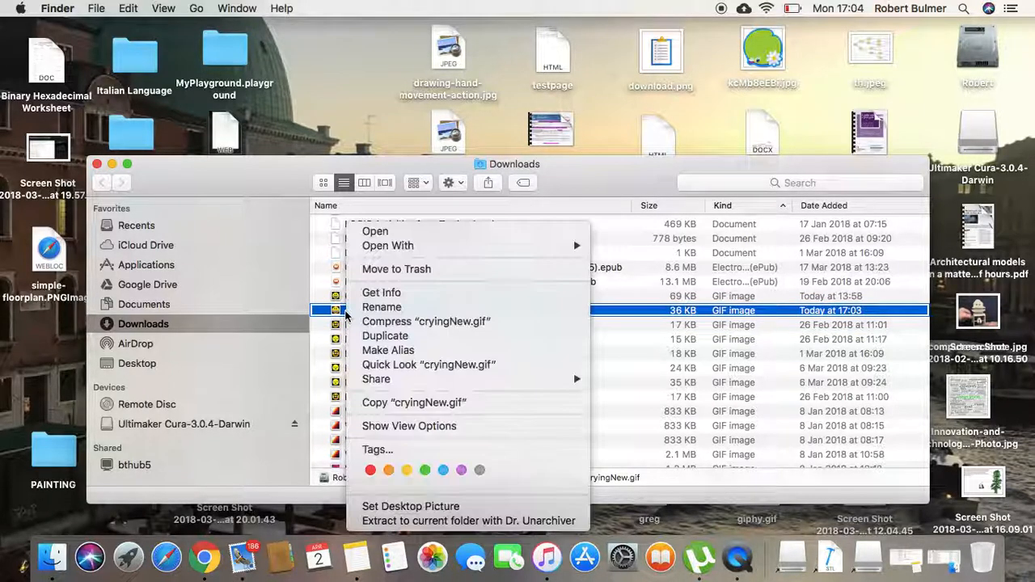
mouse_move(459, 248)
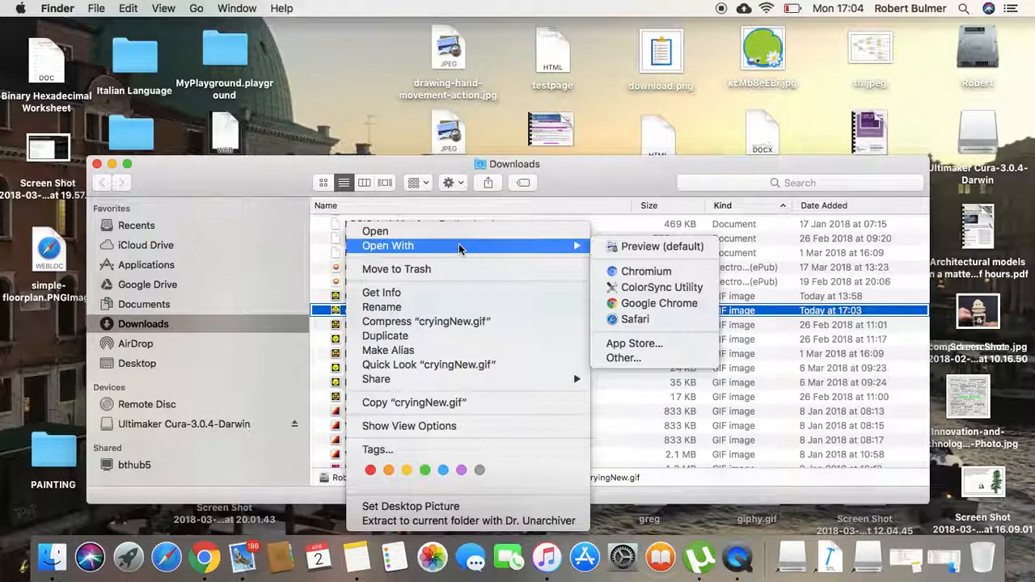
left_click(652, 304)
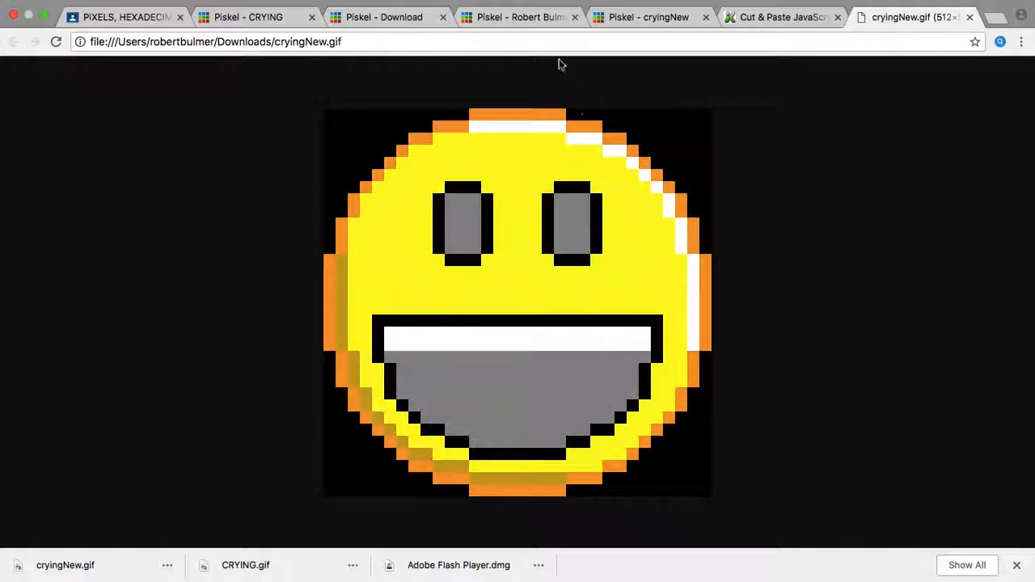
Step: Switch back to the 'Piskel - cryingNew' editor tab in Chrome
left_click(635, 17)
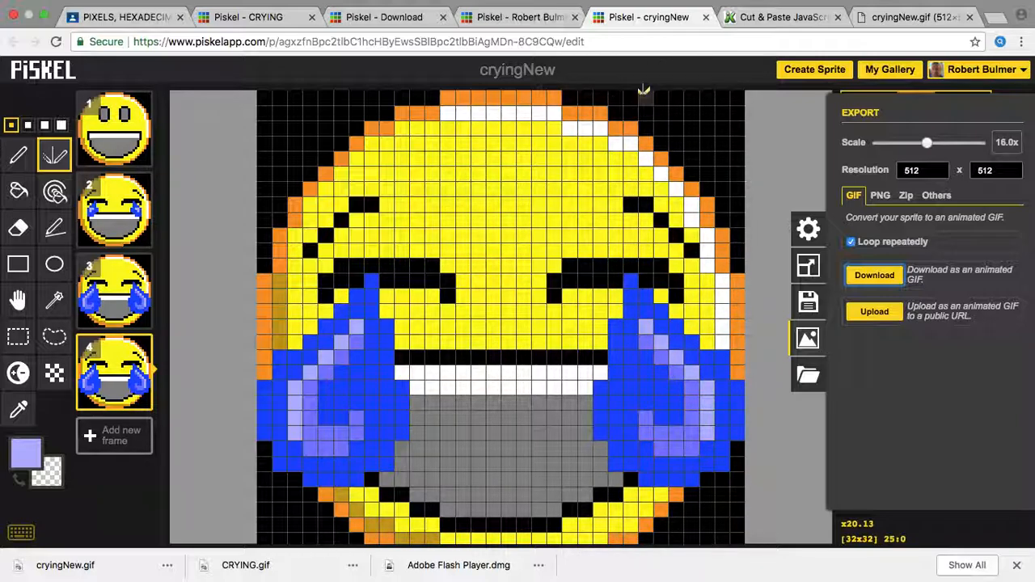
mouse_move(702, 7)
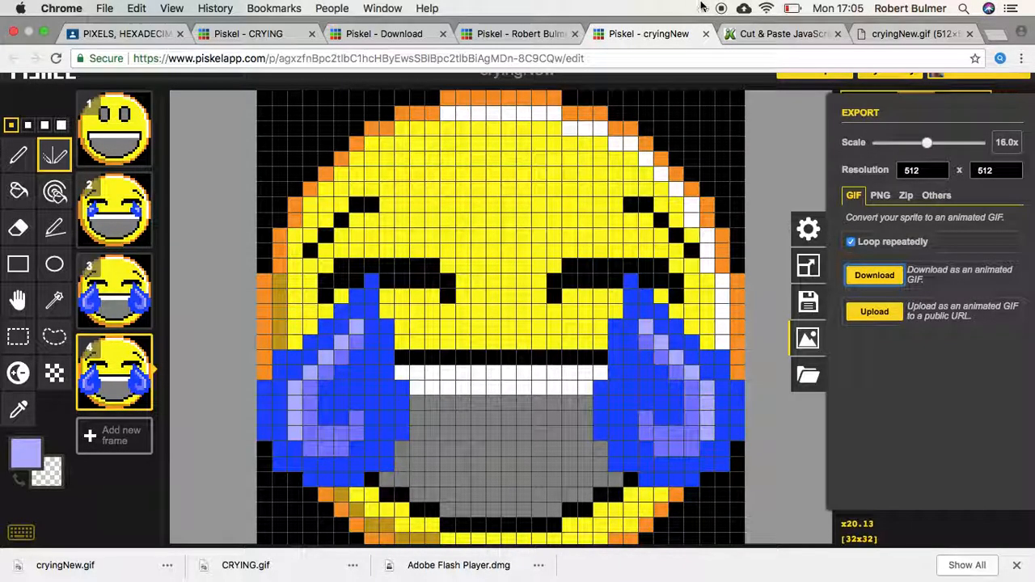